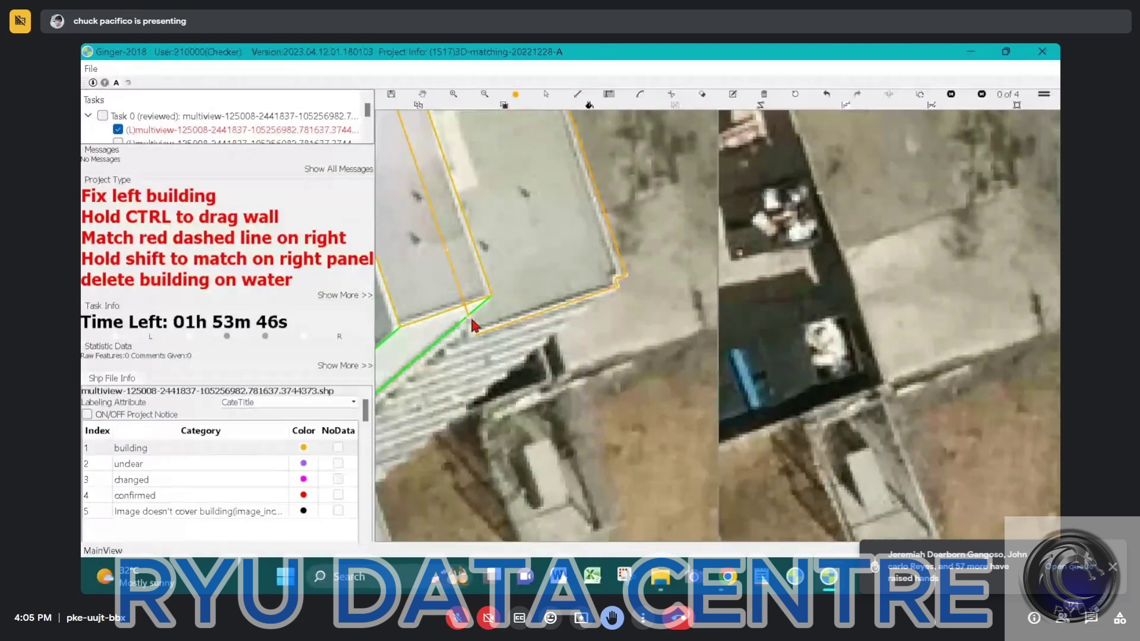
# Step: Close the outline of the roof section at the building's southeast corner and generate its walls down to the ground
pyautogui.click(469, 317)
pyautogui.moveTo(476, 331); pyautogui.dragTo(526, 351)
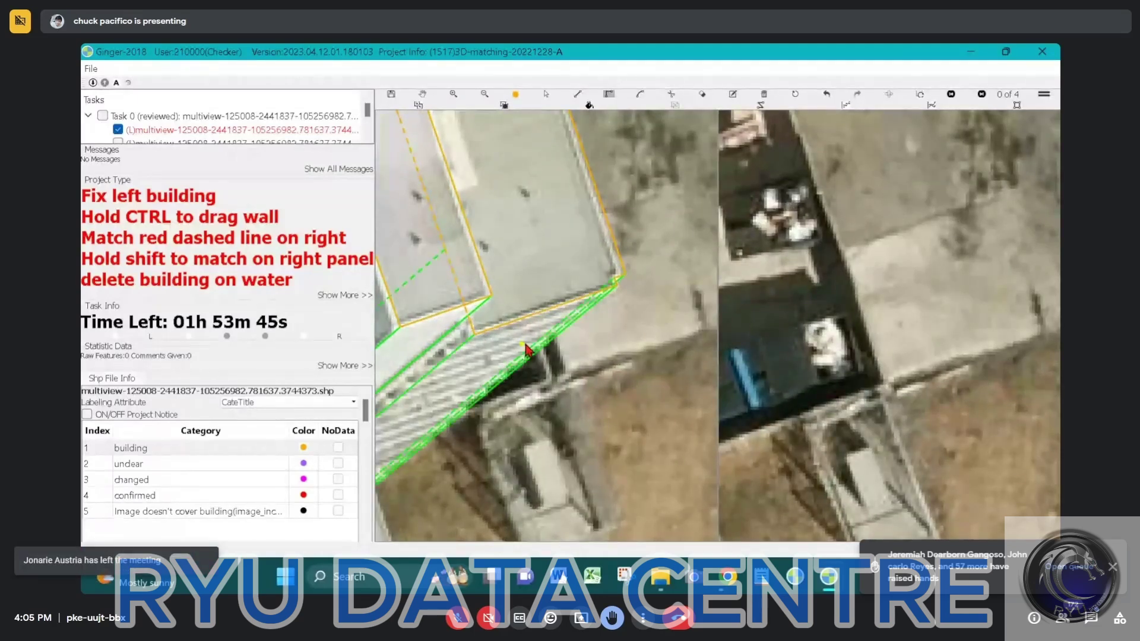
pyautogui.scroll(-3, 588, 325)
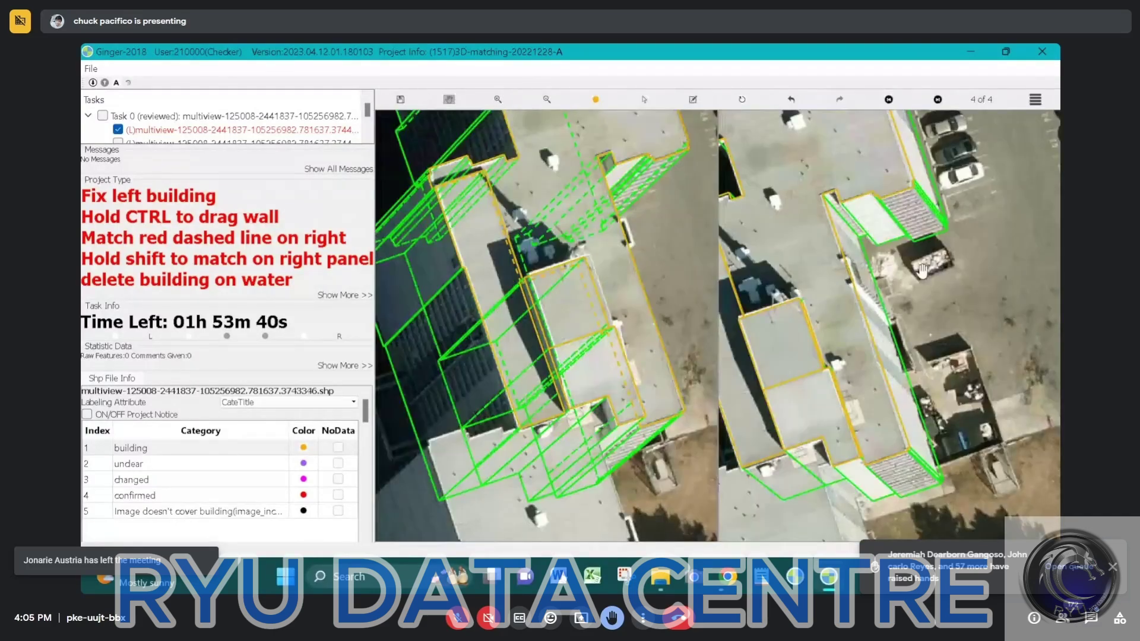
# Step: Align the long roof's parking-lot edge, beside the narrow white ledge, with the roofline in the left image
pyautogui.moveTo(923, 270); pyautogui.dragTo(920, 314)
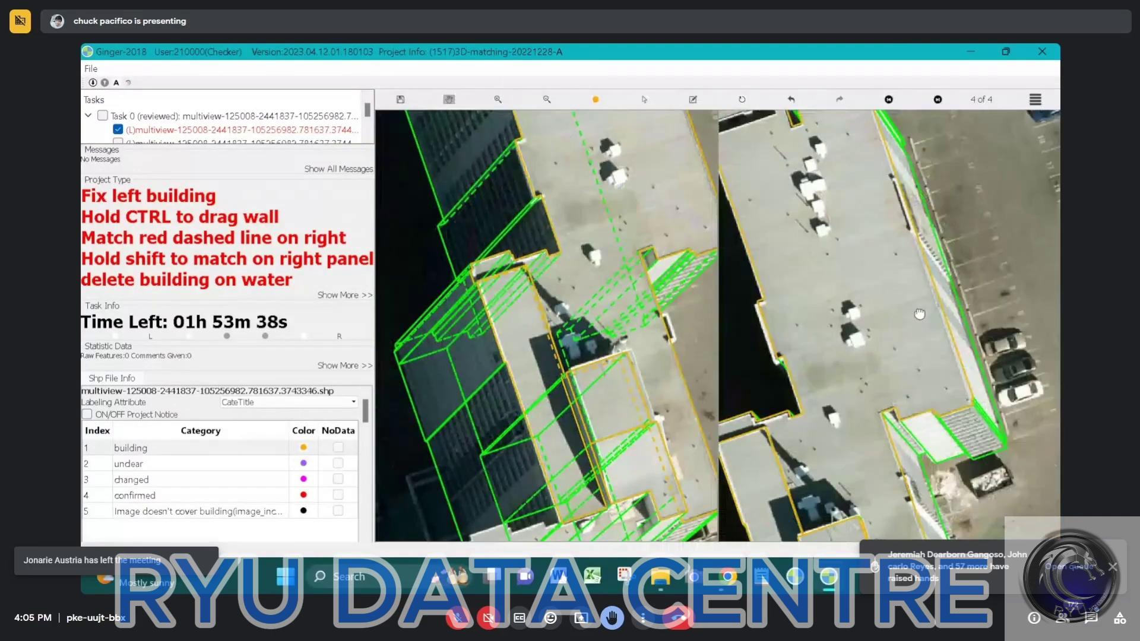
pyautogui.moveTo(898, 213); pyautogui.dragTo(896, 291)
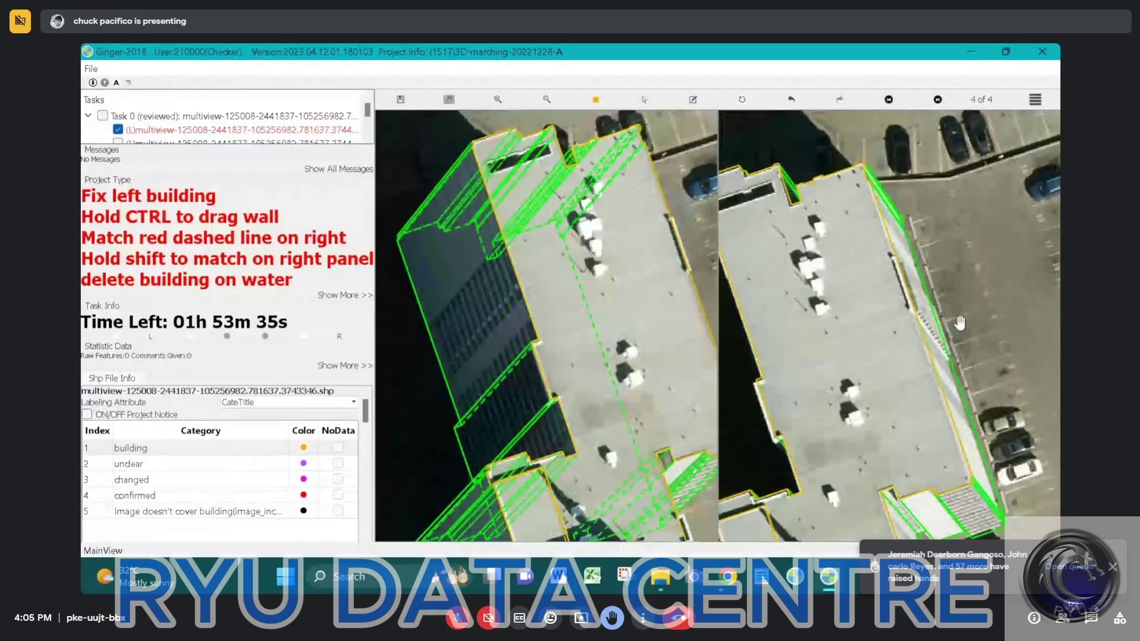
pyautogui.scroll(4, 960, 323)
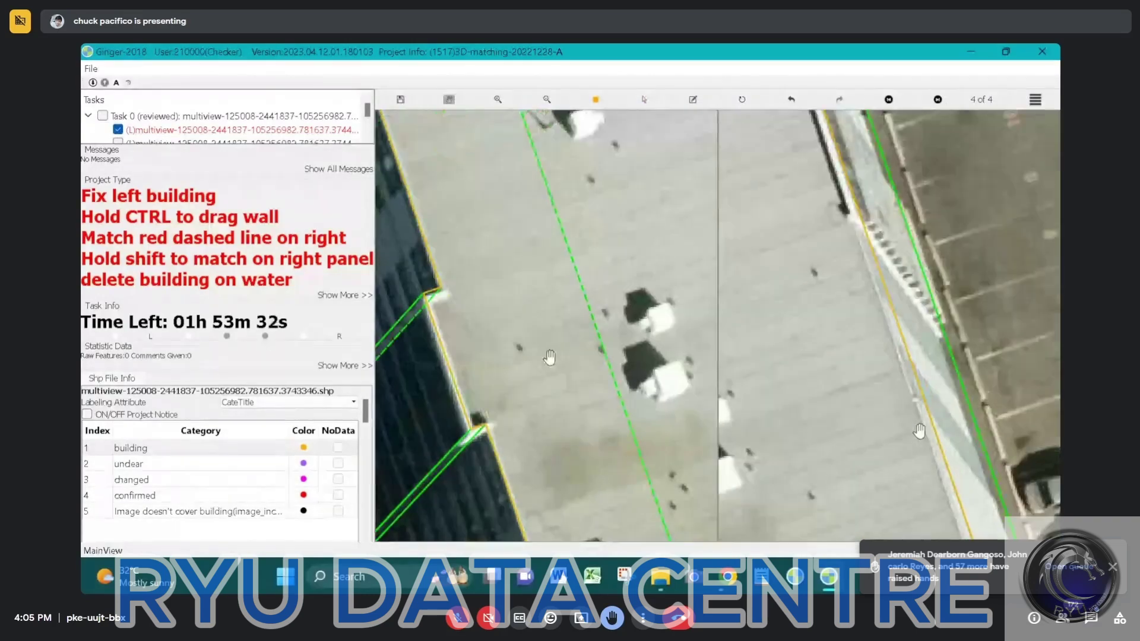
pyautogui.scroll(-5, 550, 357)
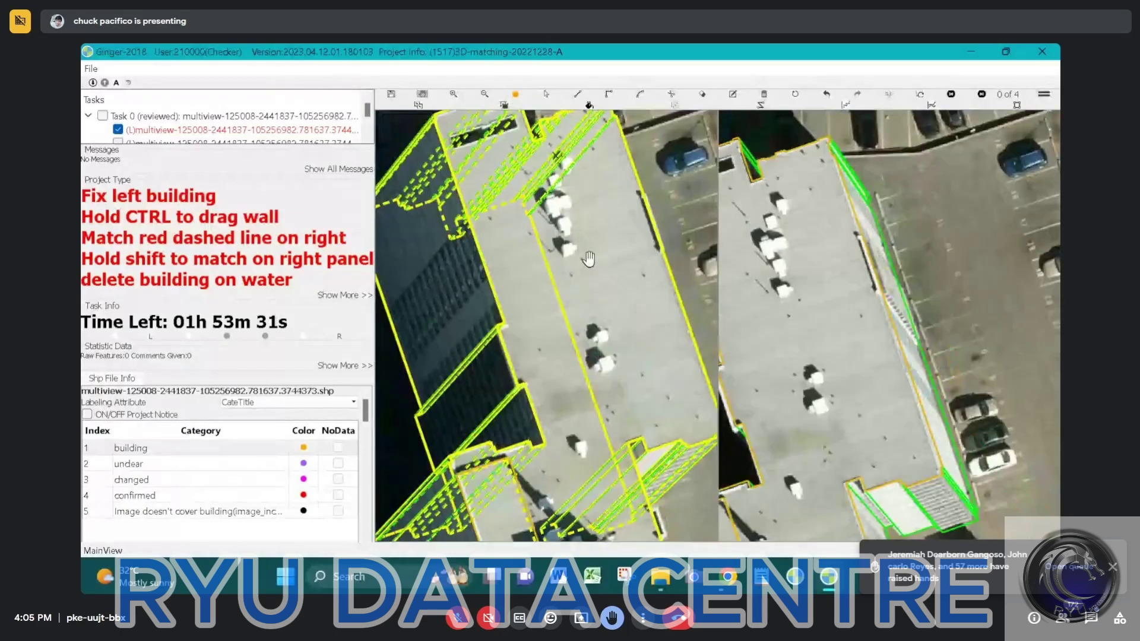
pyautogui.scroll(5, 641, 332)
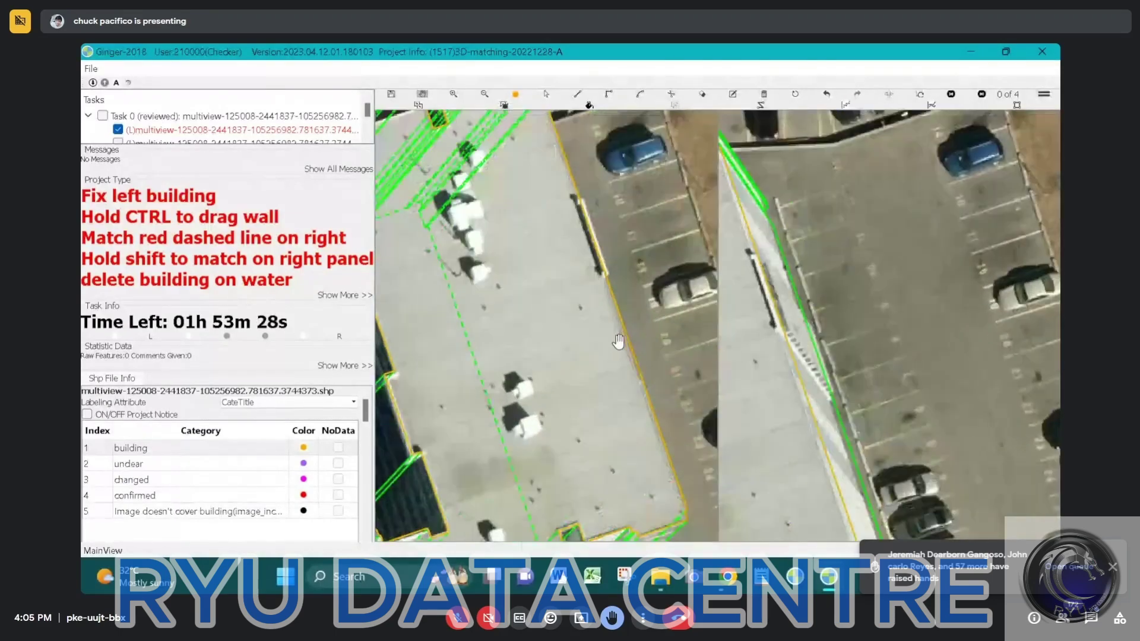
pyautogui.press('Escape')
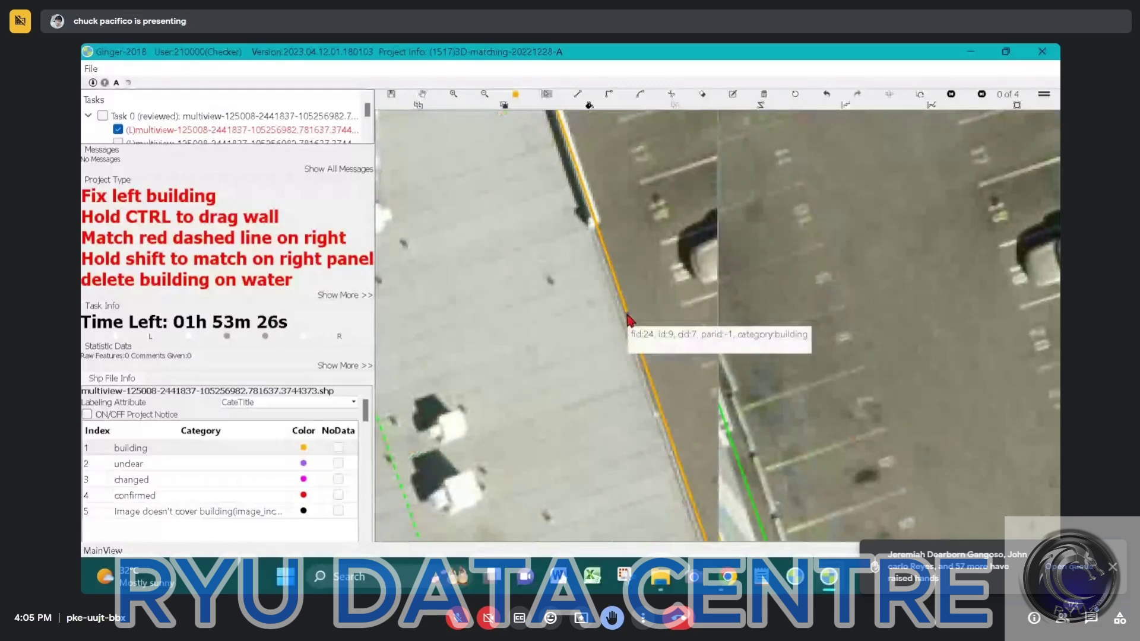
pyautogui.moveTo(627, 316); pyautogui.dragTo(625, 331)
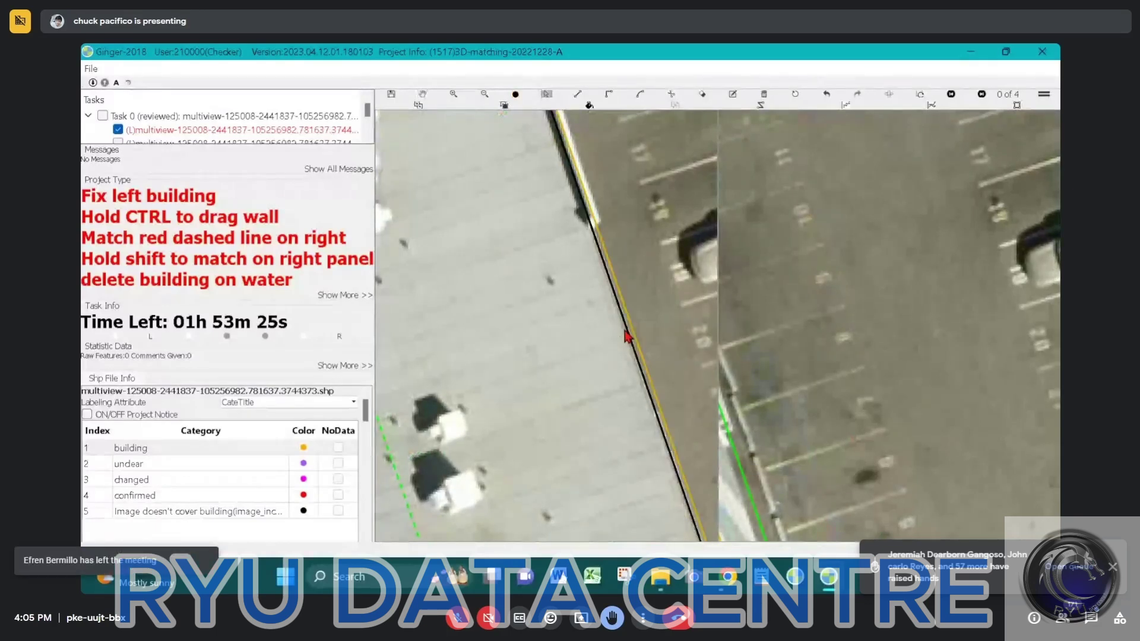
pyautogui.scroll(-2, 642, 328)
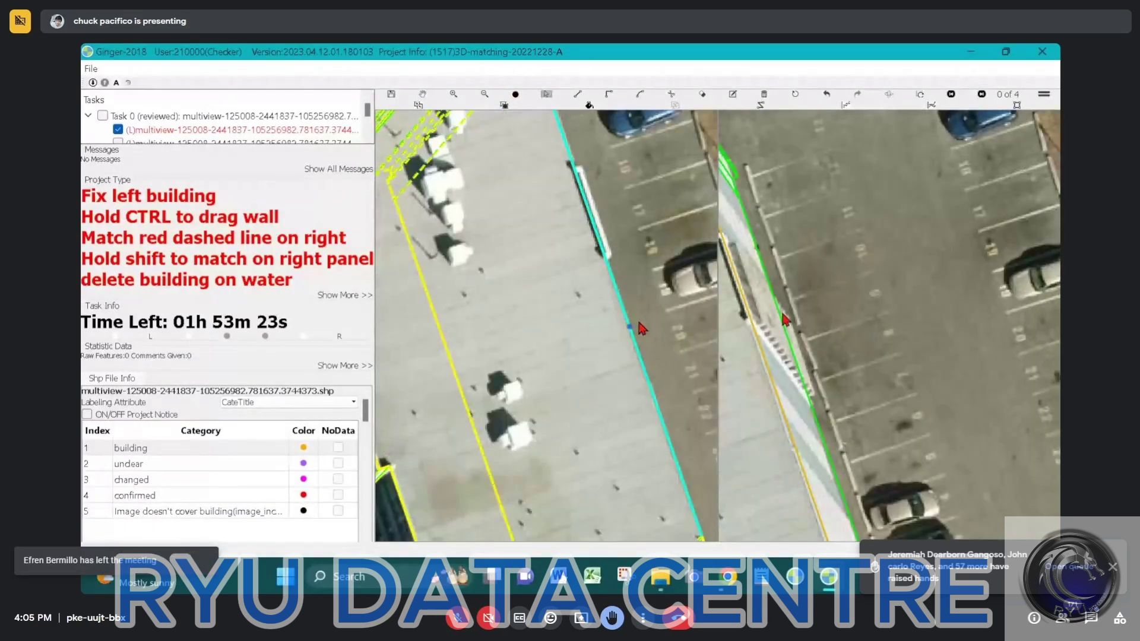
# Step: Outline the dark slot-shaped opening near the long roof's north end and trim the extra line running to the outer edge
pyautogui.scroll(-3, 639, 326)
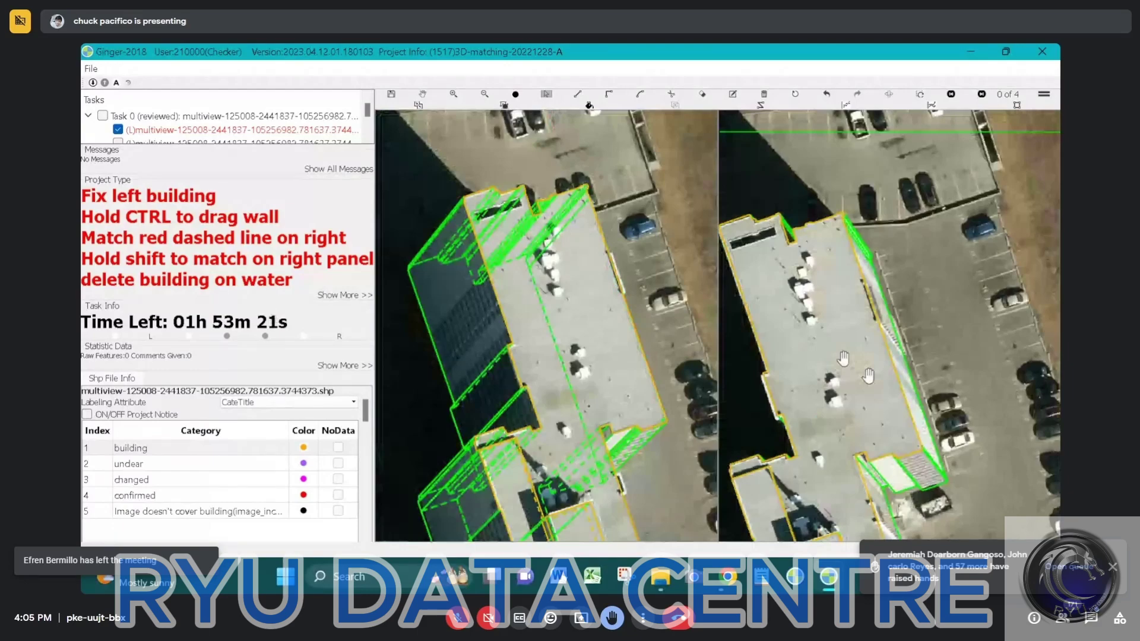
pyautogui.moveTo(844, 359); pyautogui.dragTo(904, 299)
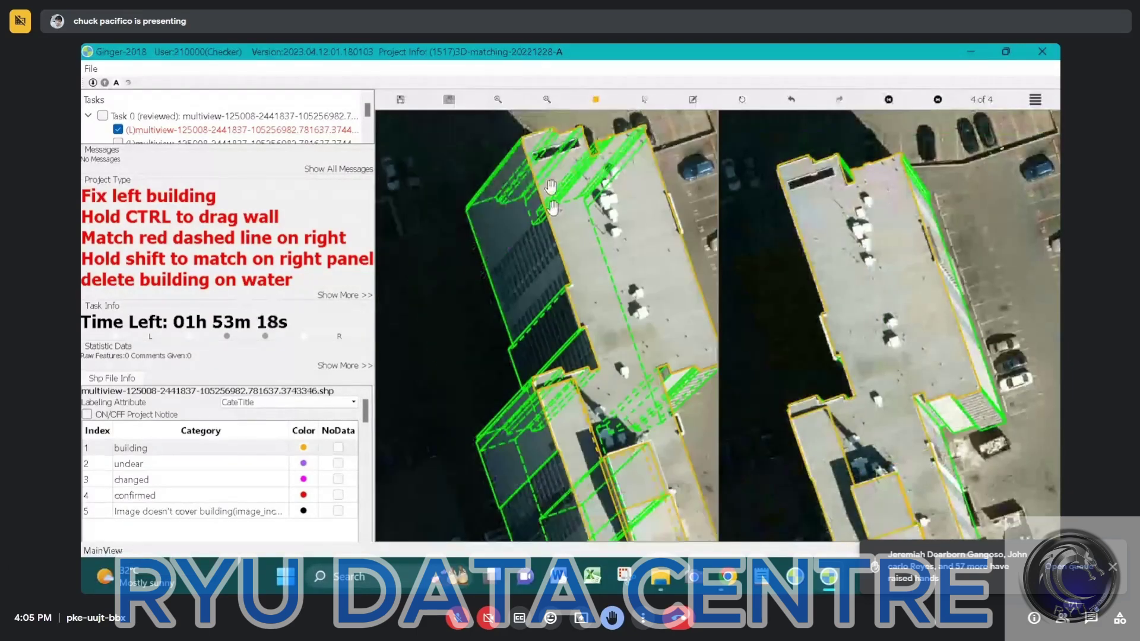
pyautogui.moveTo(554, 126); pyautogui.dragTo(528, 275)
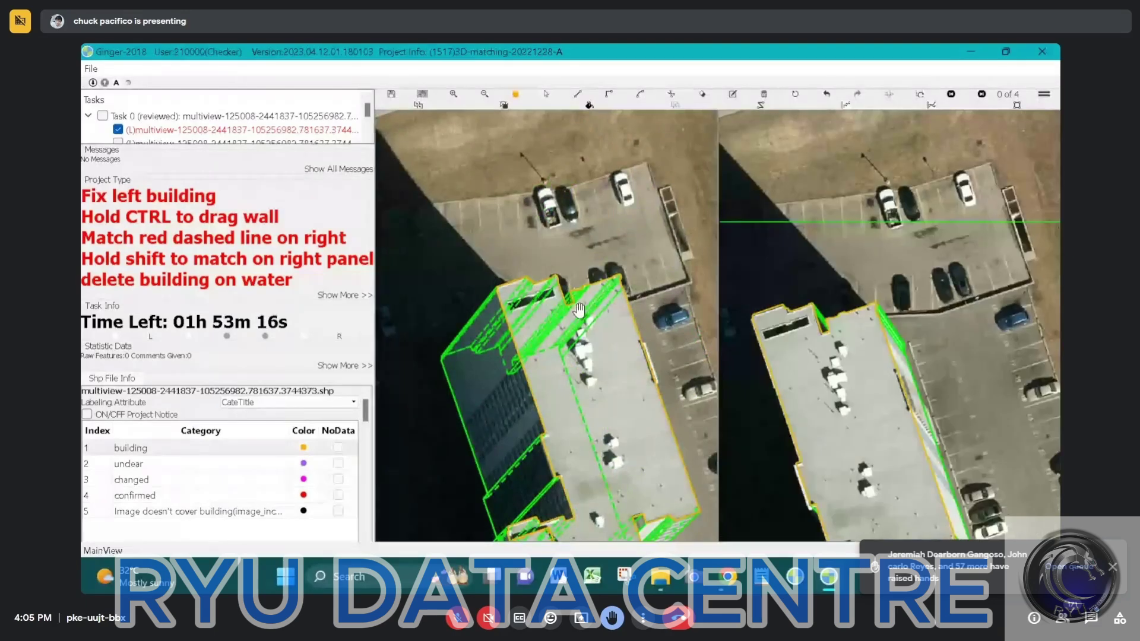
pyautogui.scroll(5, 532, 304)
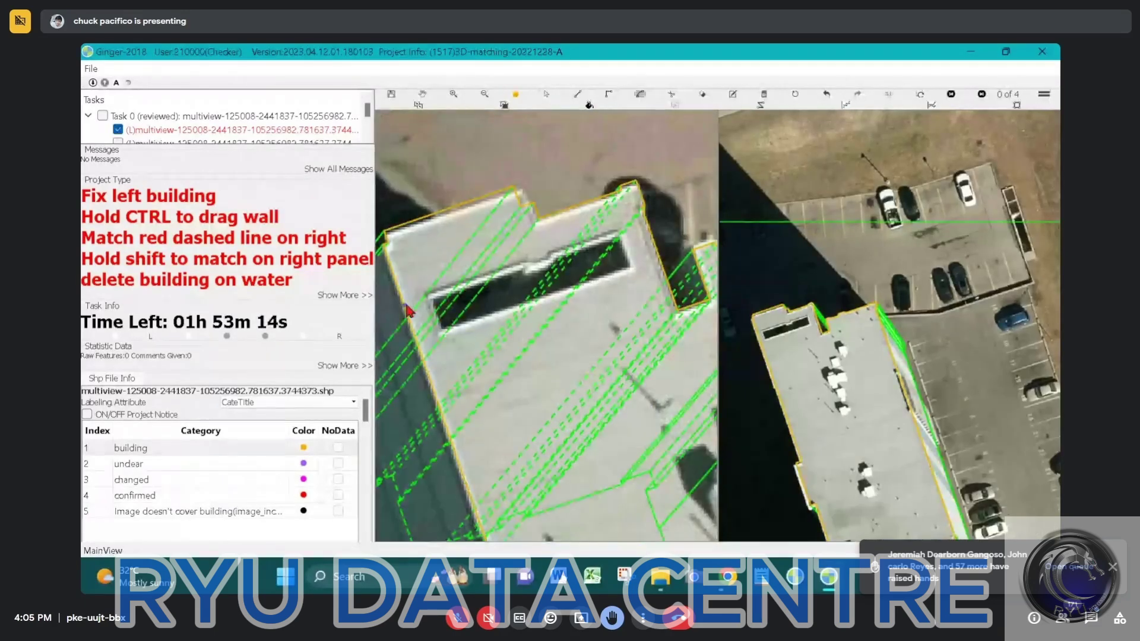
pyautogui.click(405, 304)
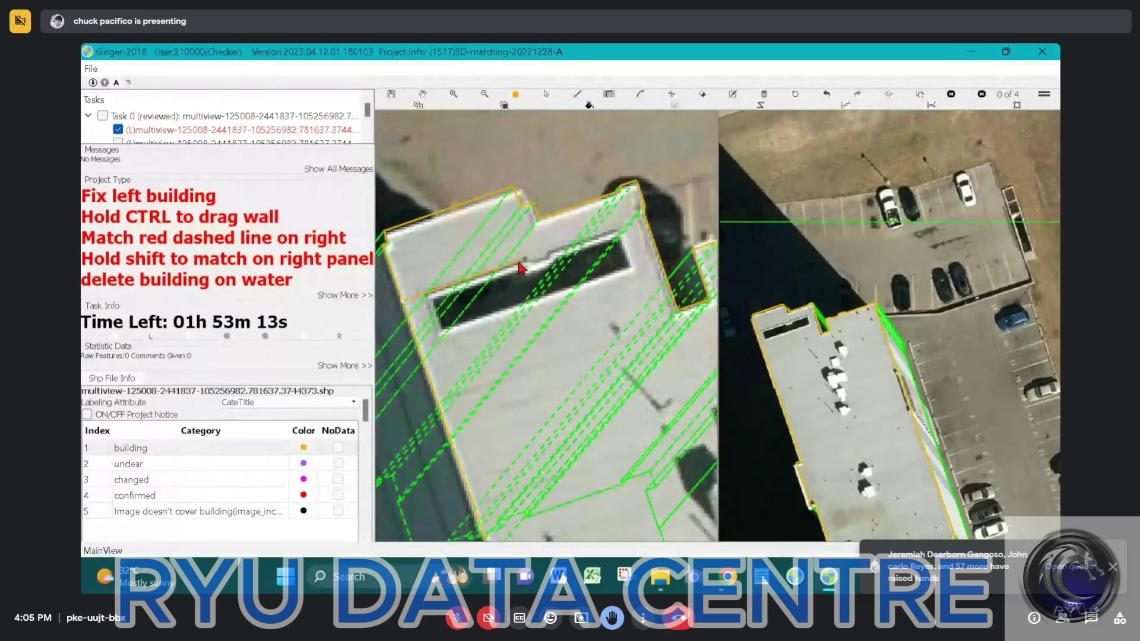
pyautogui.click(523, 261)
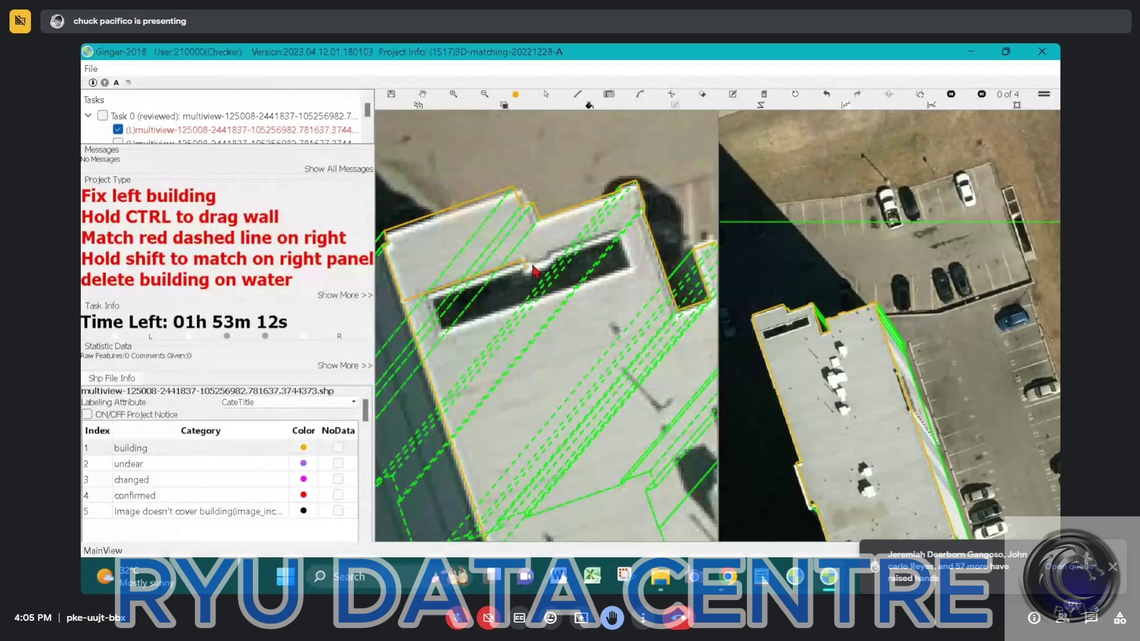
pyautogui.click(620, 229)
pyautogui.click(632, 271)
pyautogui.click(441, 332)
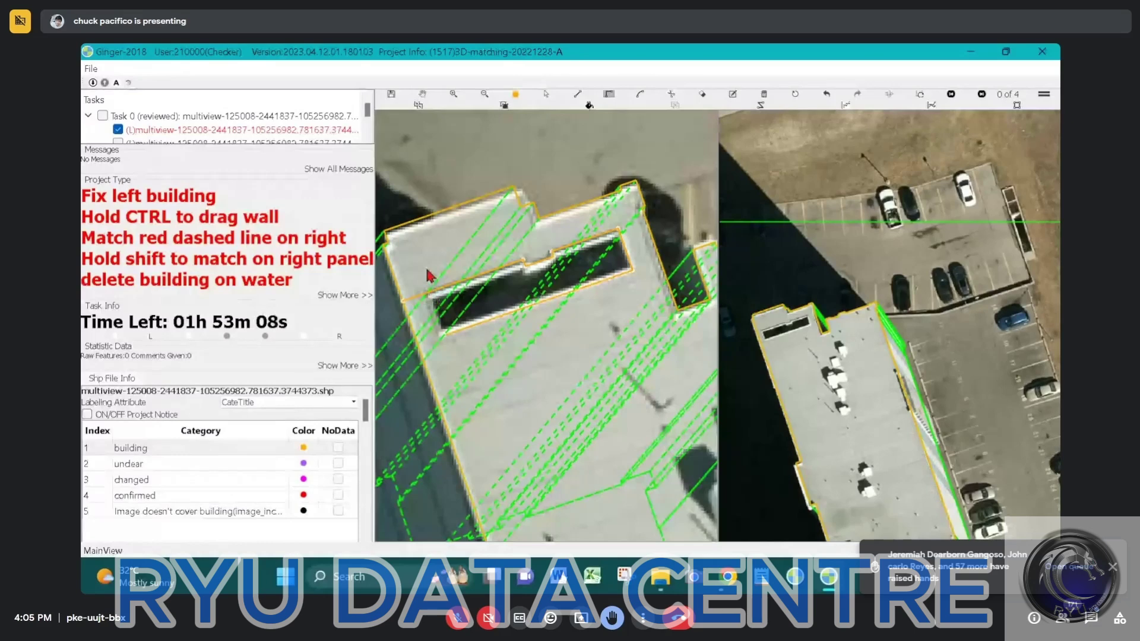
pyautogui.rightClick(426, 270)
pyautogui.press('c')
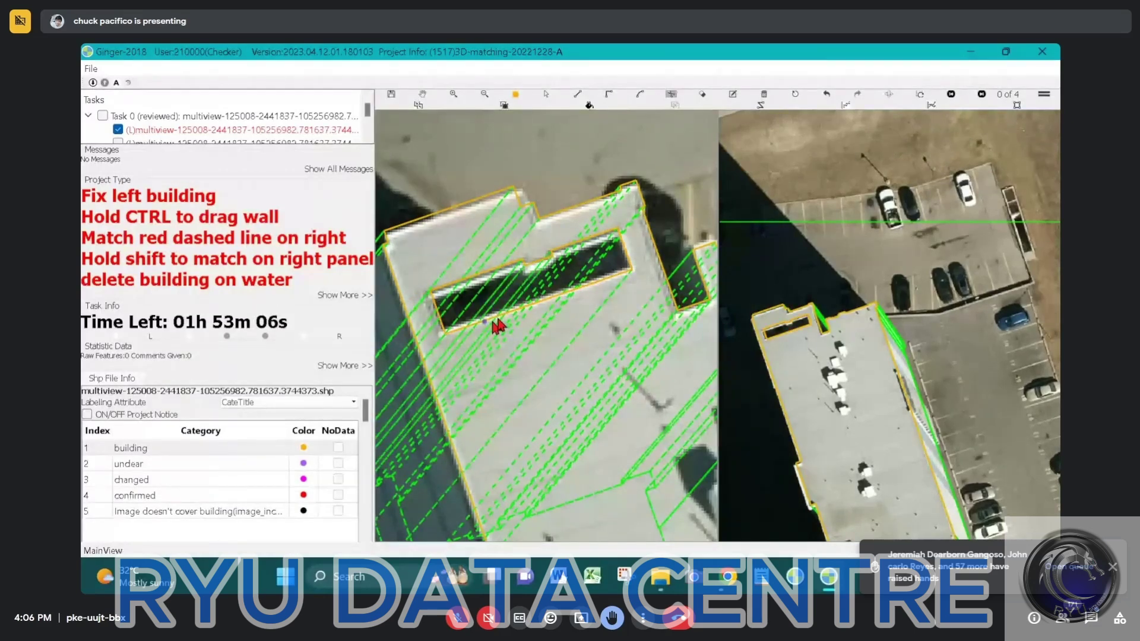
# Step: Adjust the roof's north edge next to the slot opening to follow the parapet in the left image
pyautogui.scroll(2, 499, 326)
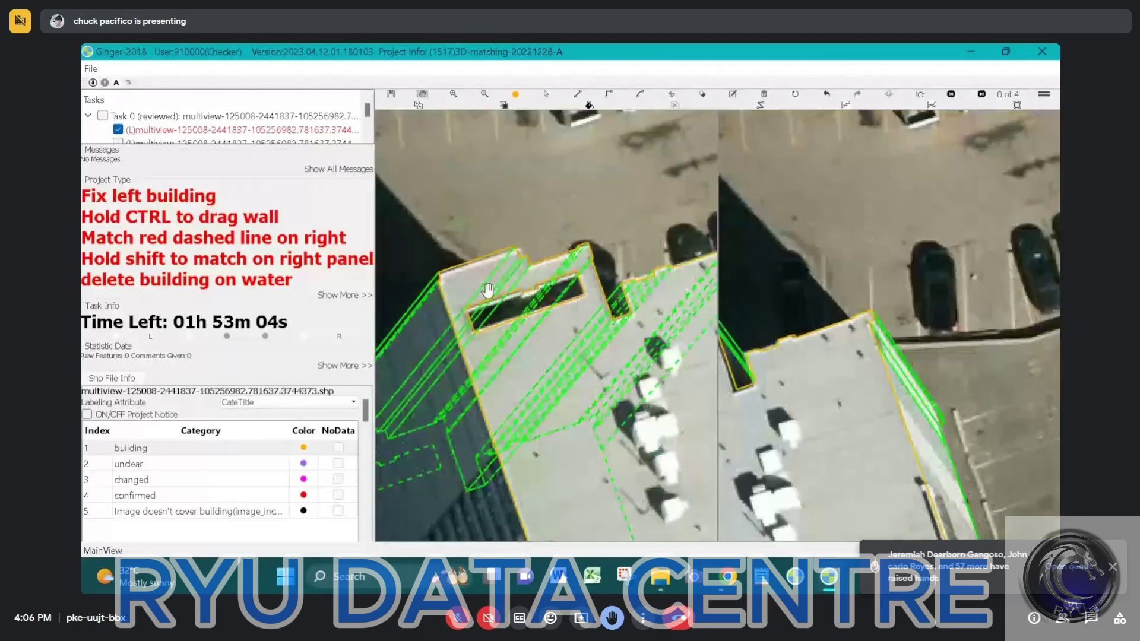
pyautogui.scroll(2, 488, 291)
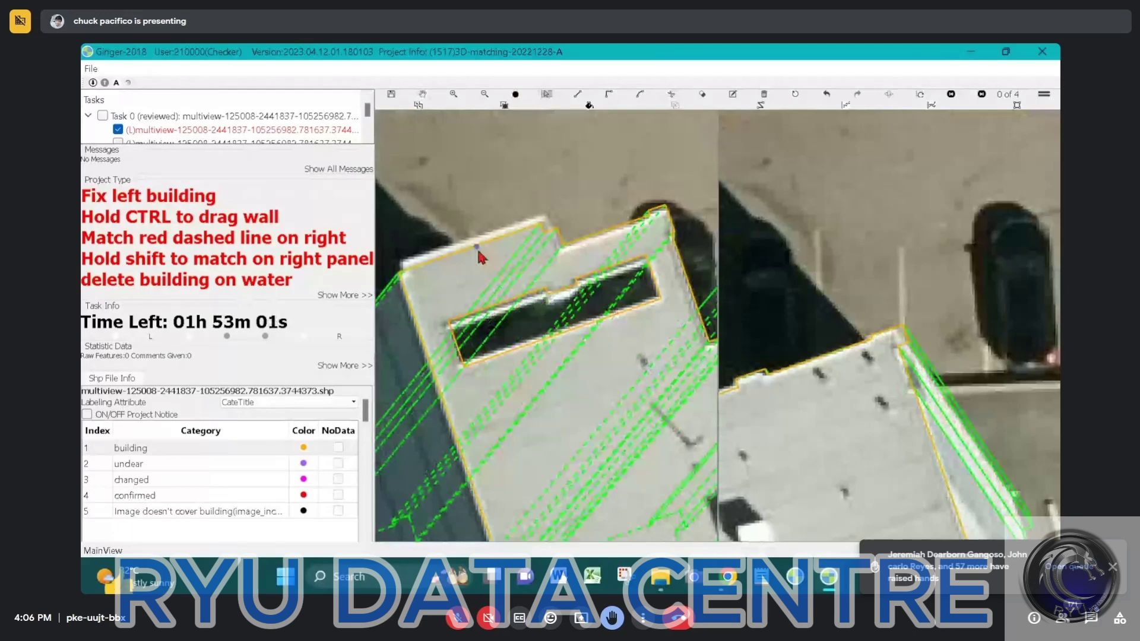
pyautogui.scroll(1, 496, 243)
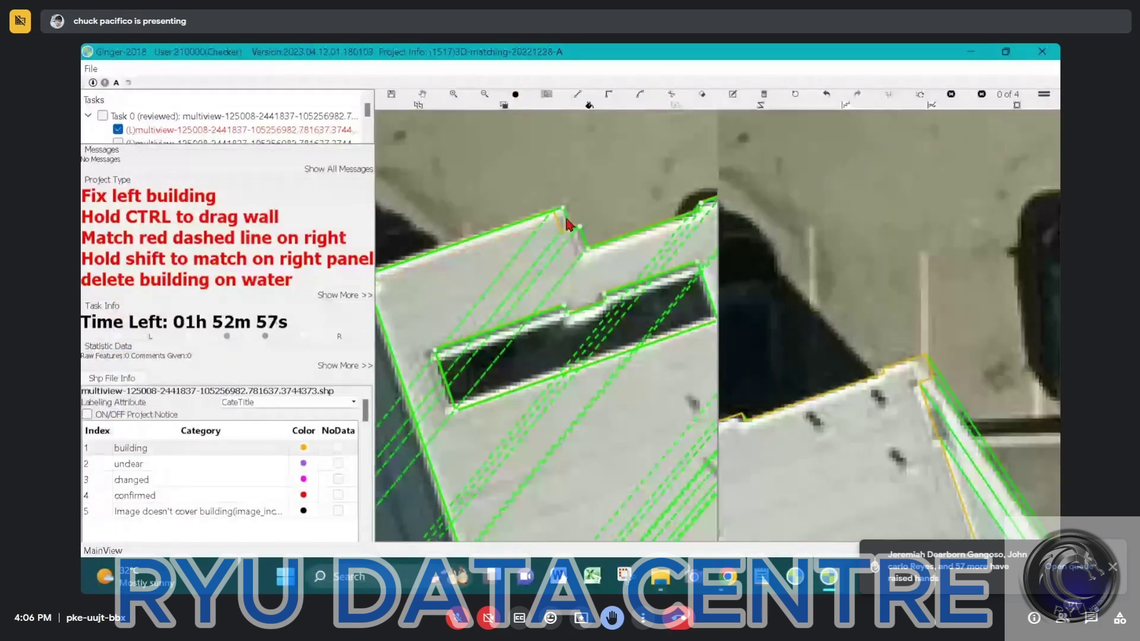
# Step: Start the southern building's roof outline at the adjoining roof corner and trace its stepped north edge
pyautogui.scroll(-4, 567, 224)
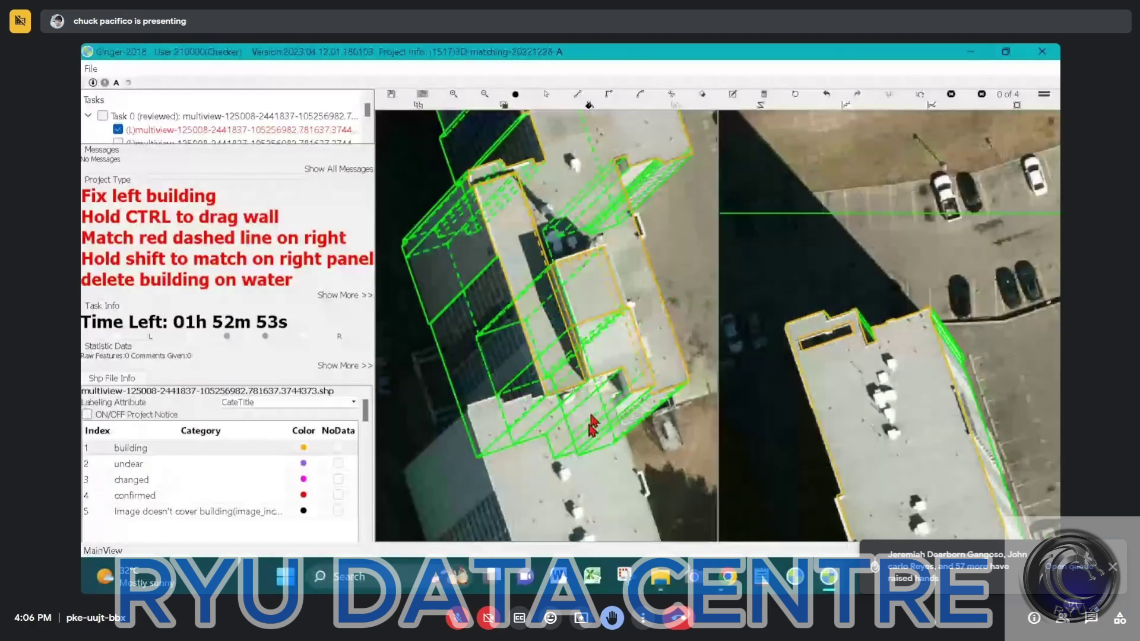
pyautogui.moveTo(592, 423); pyautogui.dragTo(648, 280)
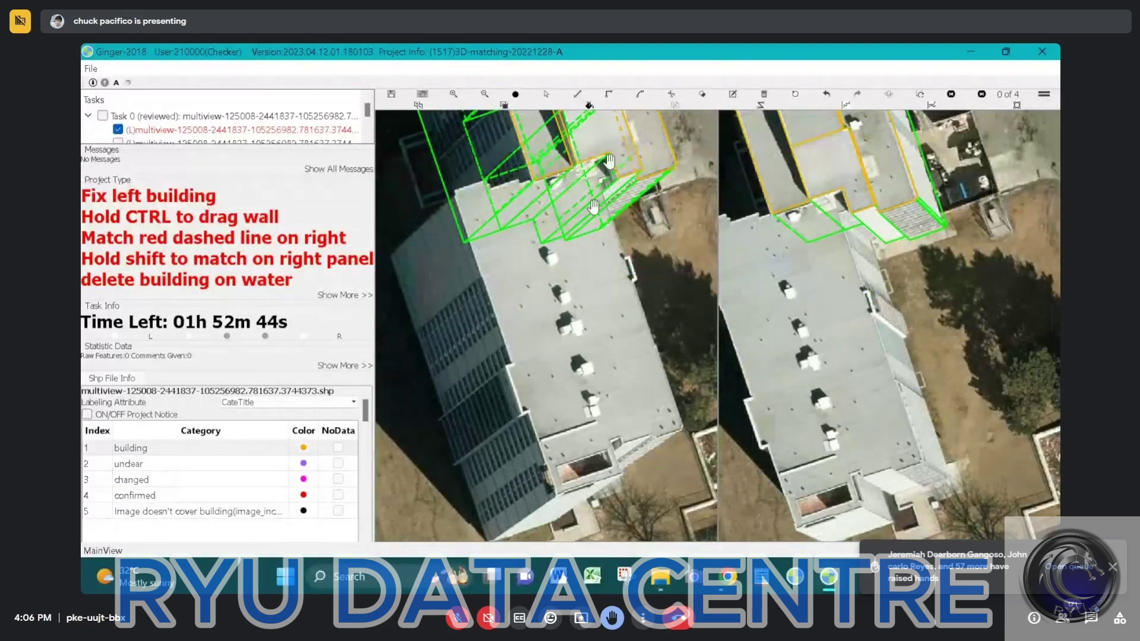
pyautogui.scroll(1, 609, 160)
pyautogui.scroll(2, 615, 174)
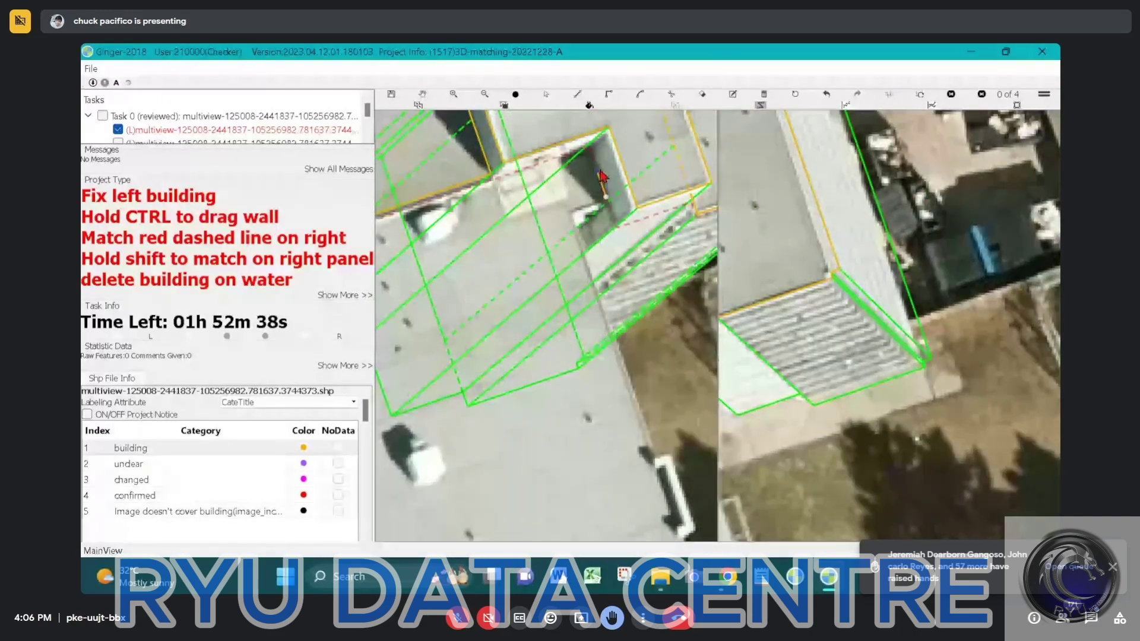
pyautogui.scroll(2, 554, 238)
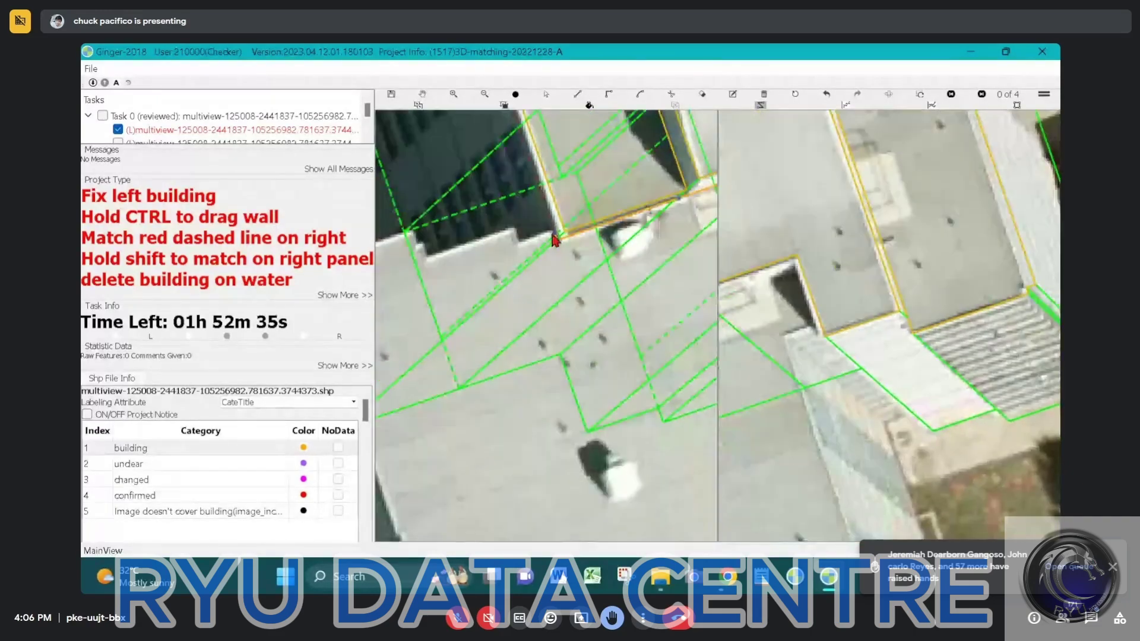
pyautogui.press('r')
pyautogui.click(555, 237)
pyautogui.click(515, 228)
pyautogui.click(429, 256)
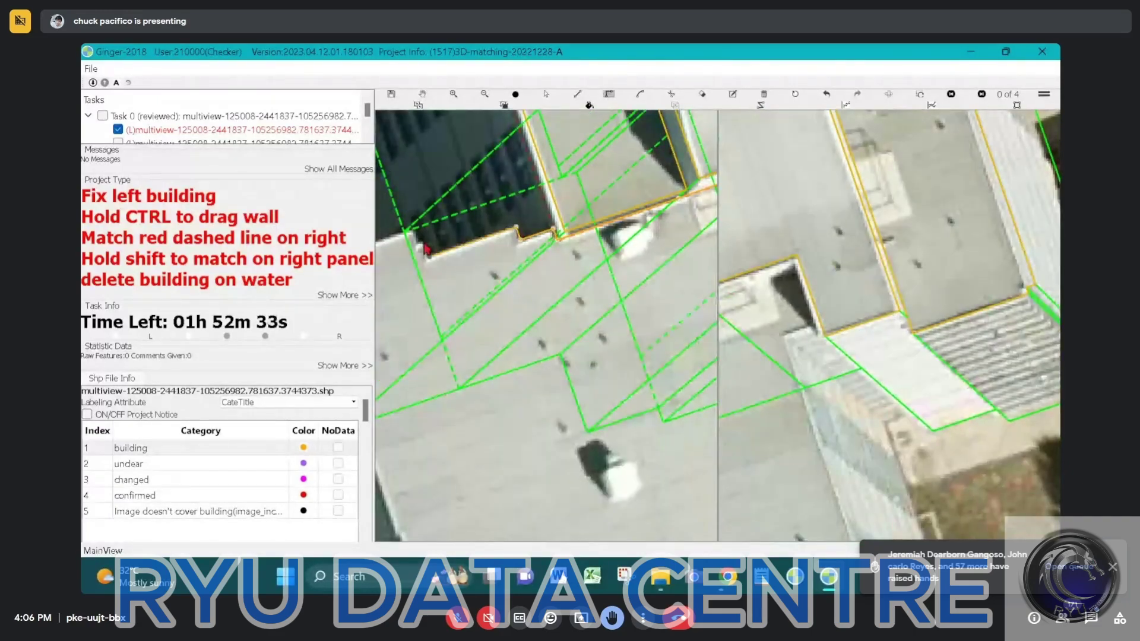
pyautogui.click(425, 245)
pyautogui.click(410, 230)
# Step: Continue the southern building's outline around its northwest corner and down the west edge, including the stepped notch
pyautogui.moveTo(410, 230); pyautogui.dragTo(592, 185)
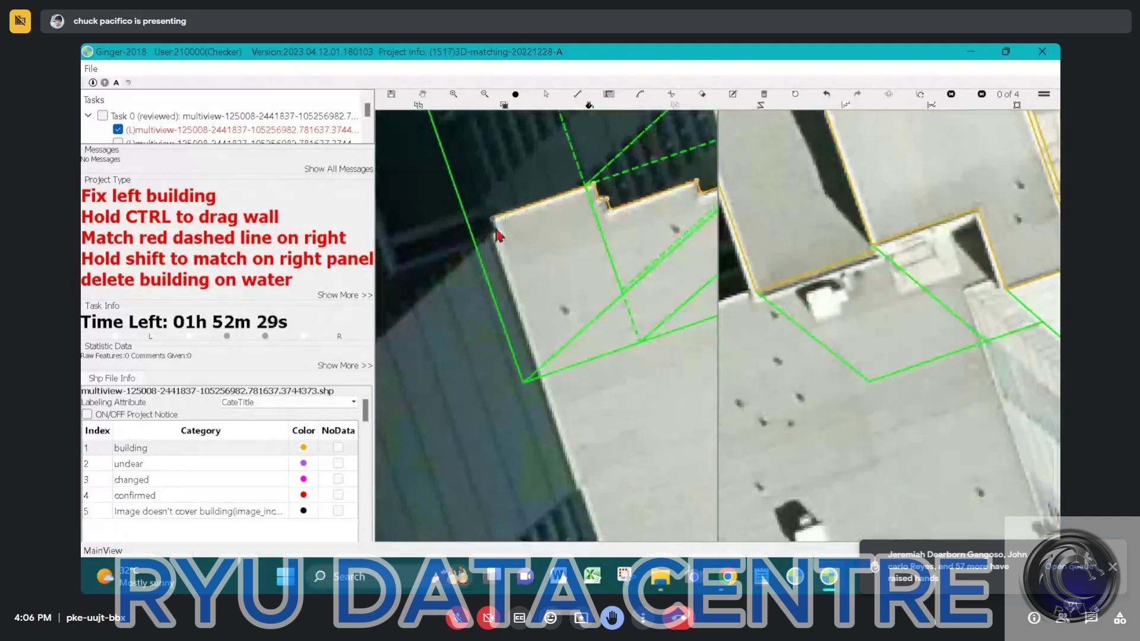
pyautogui.click(493, 219)
pyautogui.moveTo(617, 523); pyautogui.dragTo(484, 196)
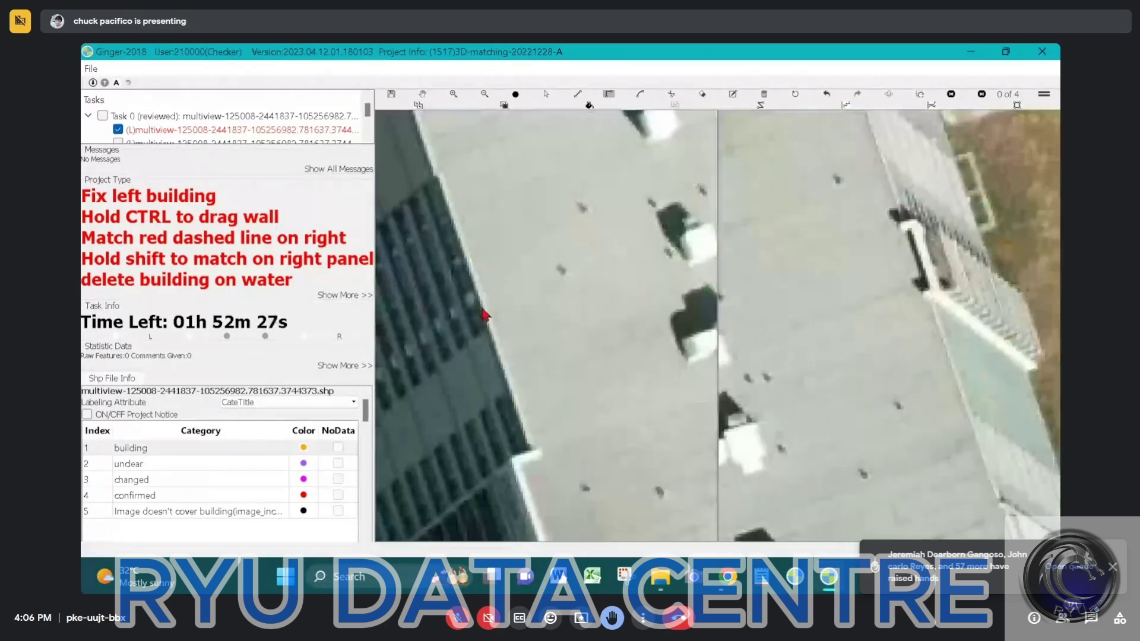
pyautogui.click(528, 450)
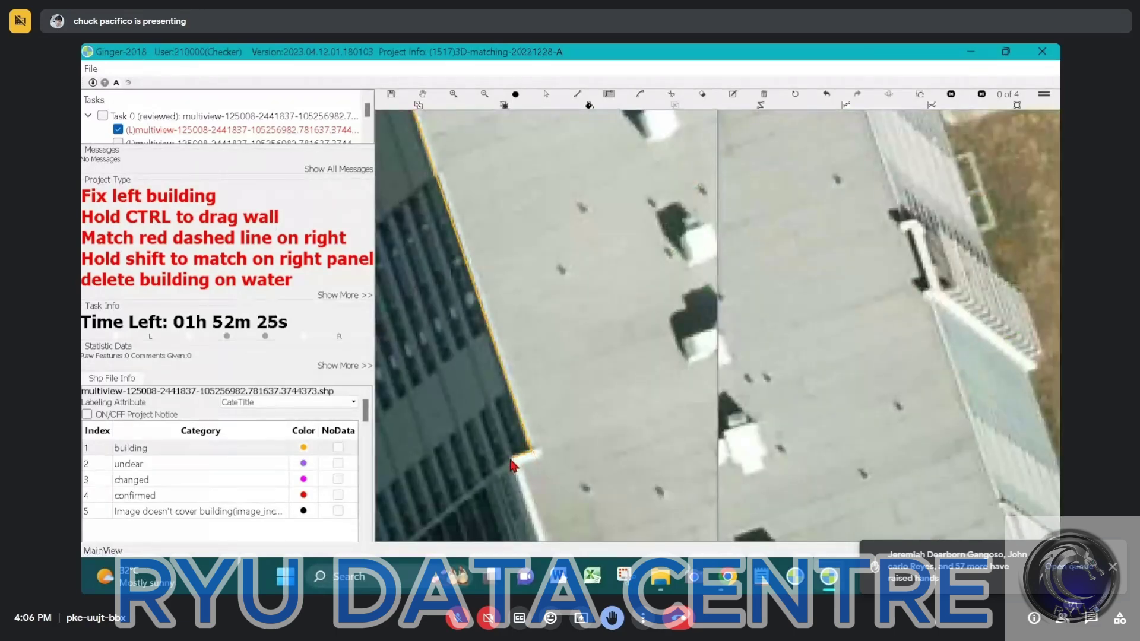
pyautogui.click(512, 458)
pyautogui.moveTo(523, 485); pyautogui.dragTo(469, 169)
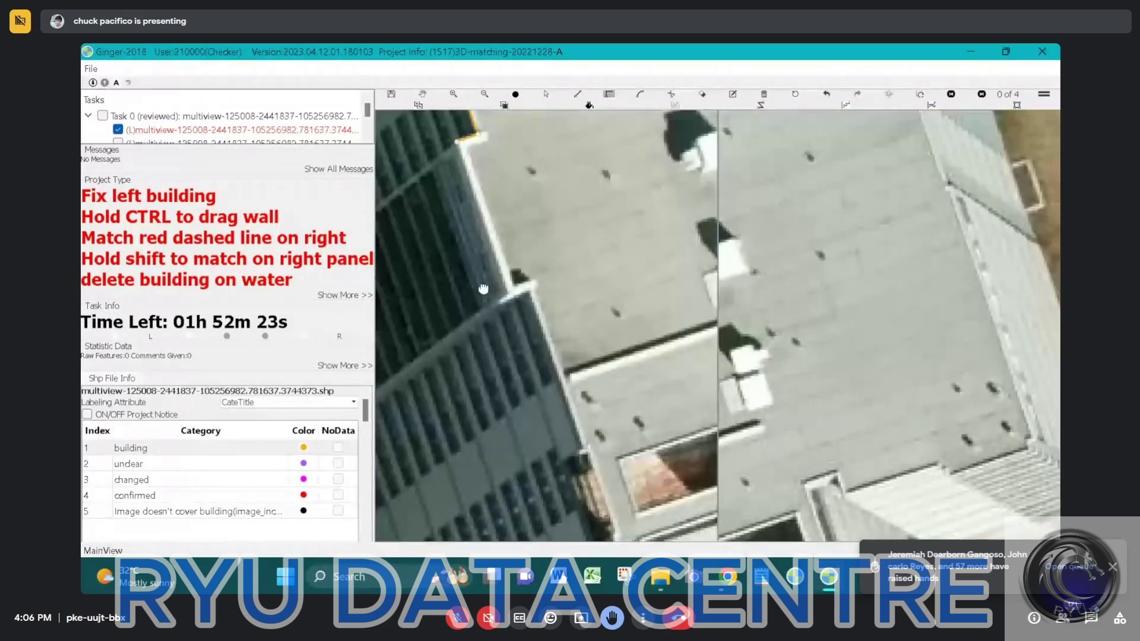
pyautogui.moveTo(483, 289); pyautogui.dragTo(478, 262)
pyautogui.click(529, 262)
# Step: Trace the southern building's southwest corner and the parapet edge below the rectangular roof opening, including the small step at its end
pyautogui.moveTo(562, 402); pyautogui.dragTo(357, 108)
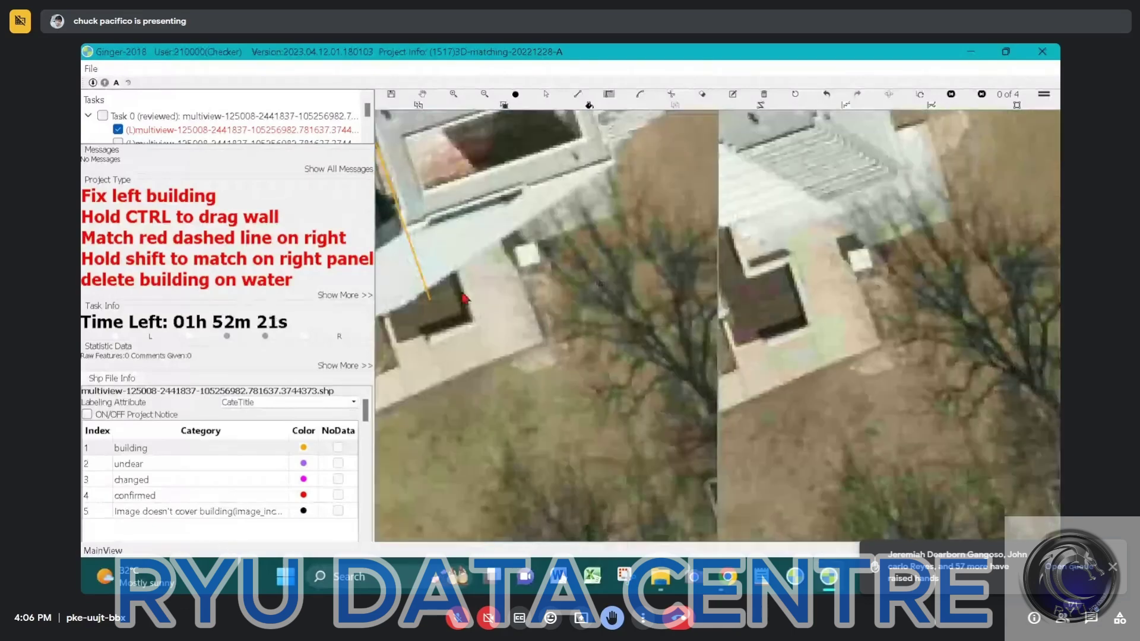
pyautogui.click(415, 219)
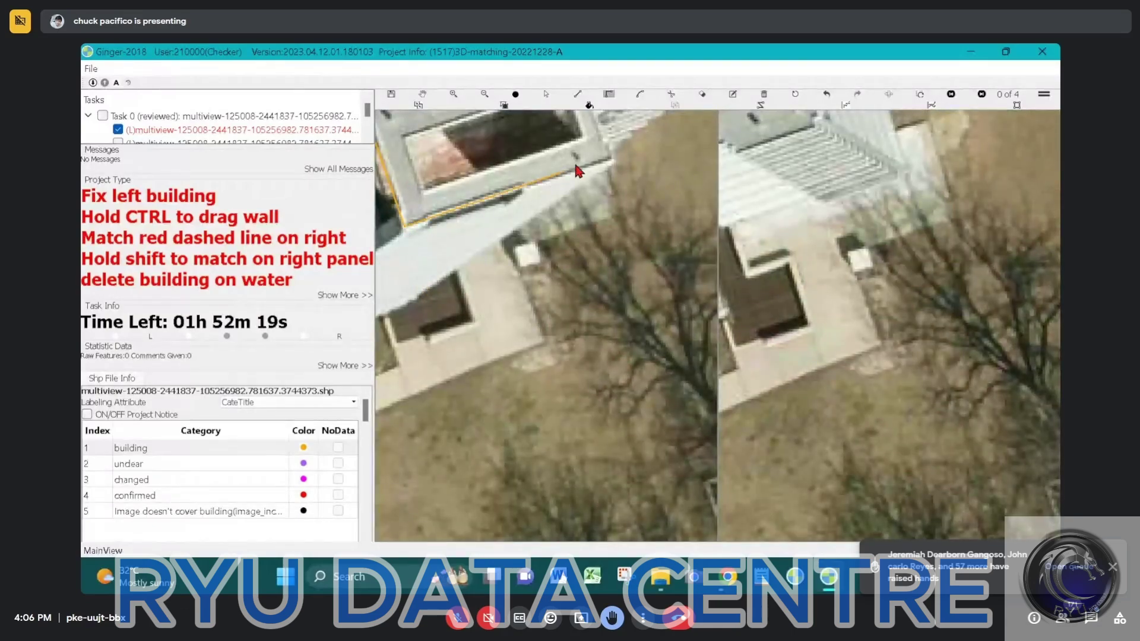
pyautogui.click(611, 147)
pyautogui.click(608, 142)
pyautogui.click(603, 139)
# Step: Trace up beside the rectangular roof opening, around the small square recess, and along the adjoining south roof edge
pyautogui.moveTo(604, 137); pyautogui.dragTo(591, 320)
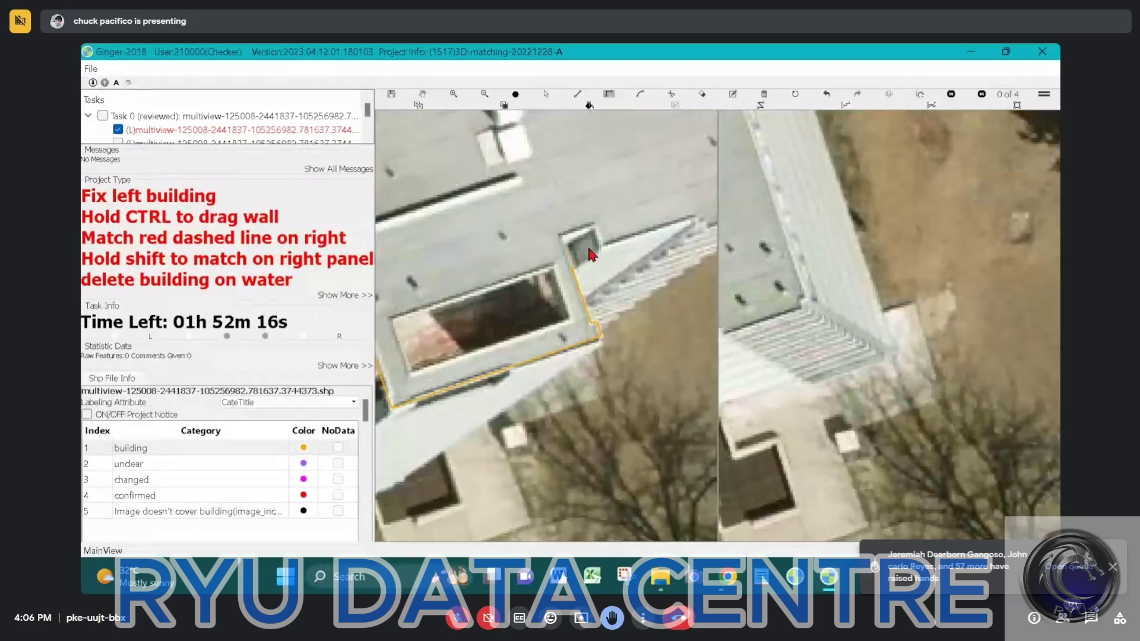
pyautogui.click(562, 236)
pyautogui.click(595, 224)
pyautogui.click(601, 242)
pyautogui.moveTo(802, 201); pyautogui.dragTo(572, 254)
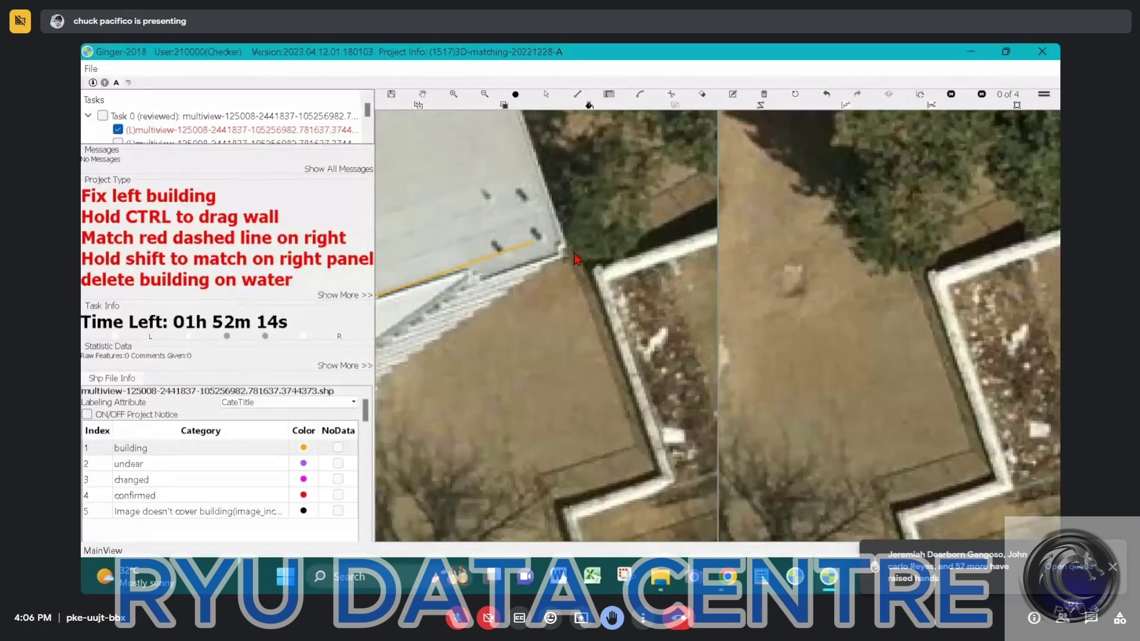
pyautogui.click(472, 276)
# Step: Trace the southern building's southeast corner and its long east edge northward, and close the outline at the small notch by the adjoining roof
pyautogui.click(561, 254)
pyautogui.click(564, 245)
pyautogui.click(551, 203)
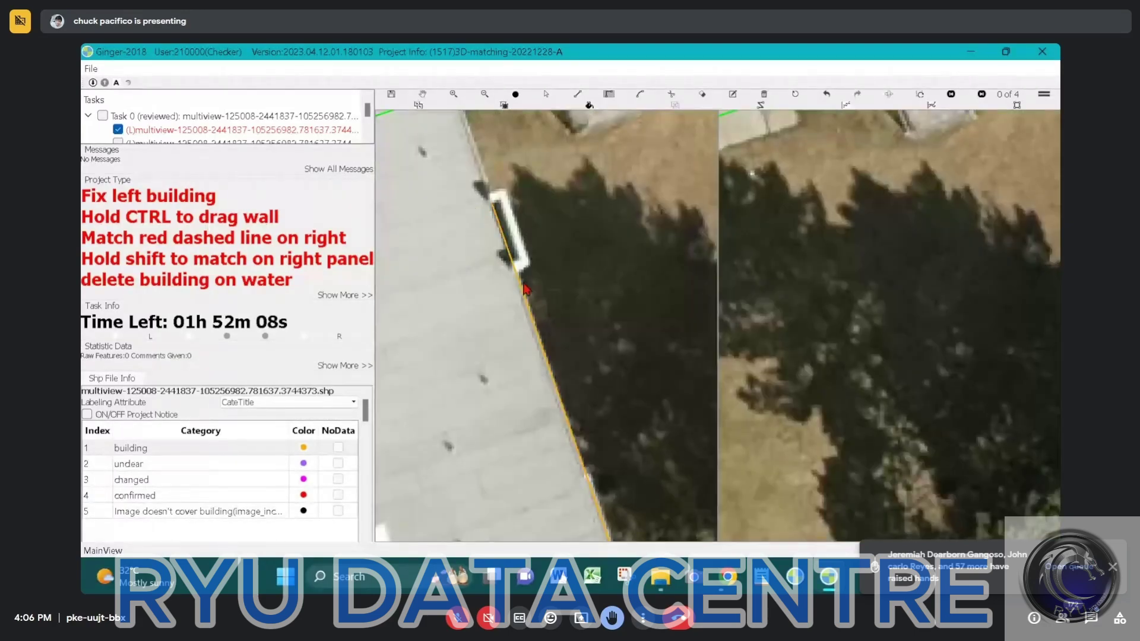
pyautogui.moveTo(524, 285); pyautogui.dragTo(630, 511)
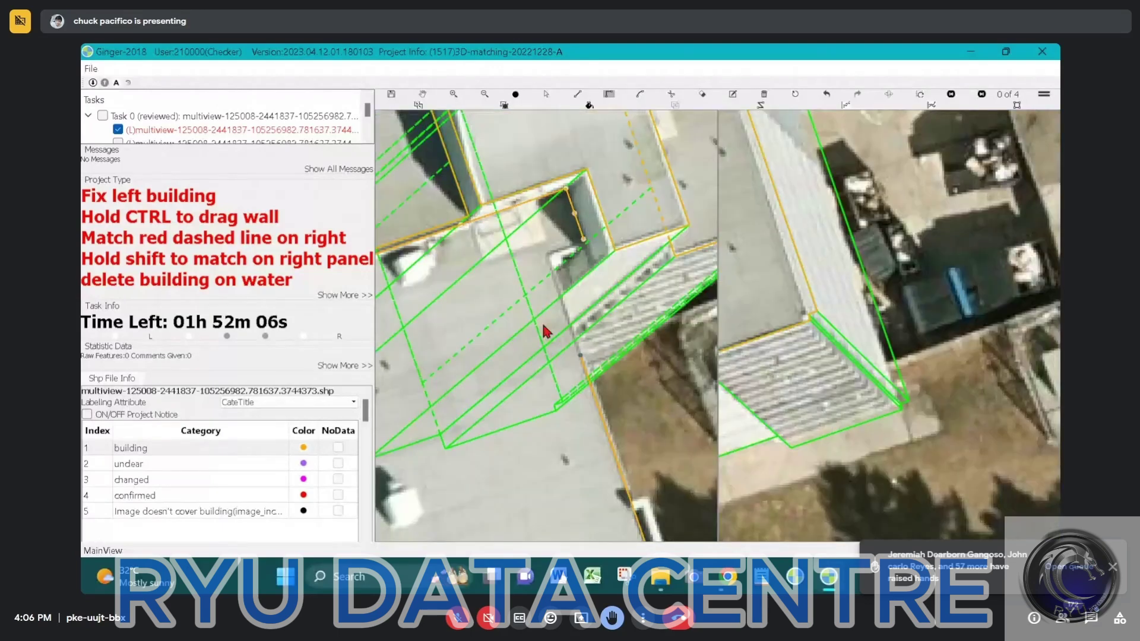
pyautogui.click(587, 243)
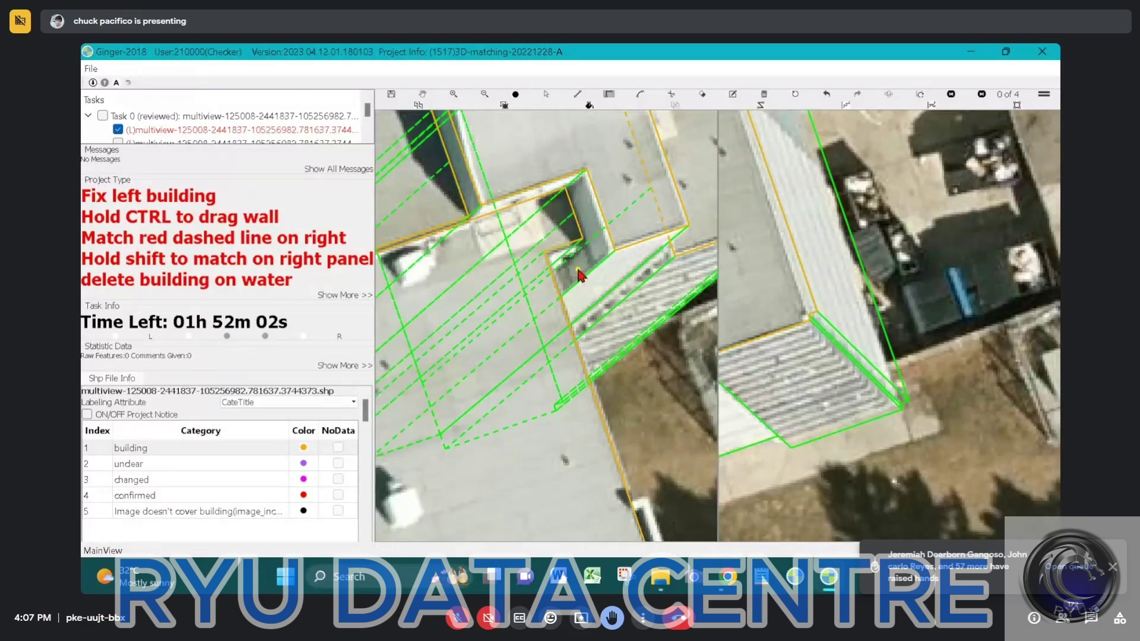
# Step: Adjust the southern building's wall offset from its west roof edge so the roof outline lines up in the right view
pyautogui.scroll(-3, 579, 275)
pyautogui.moveTo(856, 413); pyautogui.dragTo(900, 386)
pyautogui.scroll(2, 921, 420)
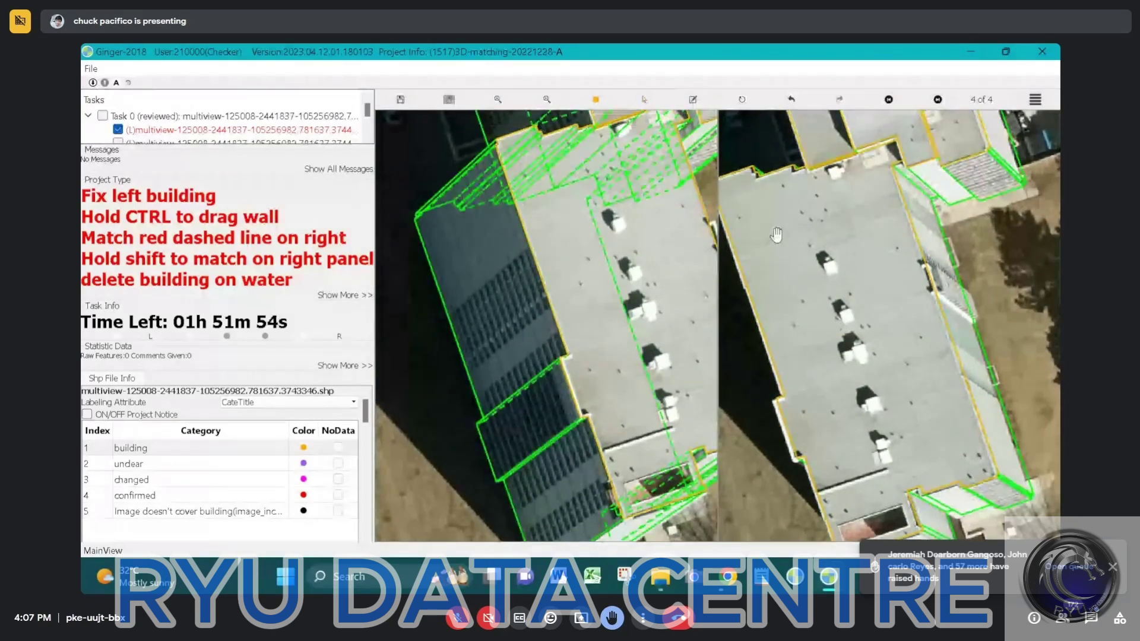
pyautogui.moveTo(801, 281); pyautogui.dragTo(847, 374)
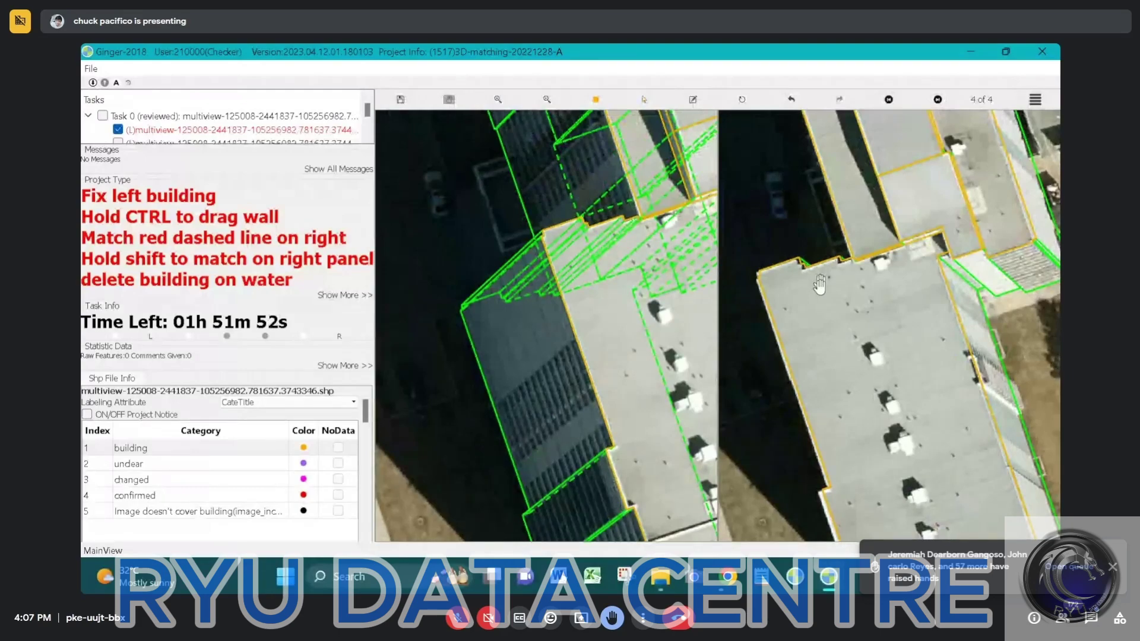
pyautogui.scroll(4, 819, 265)
pyautogui.press('space')
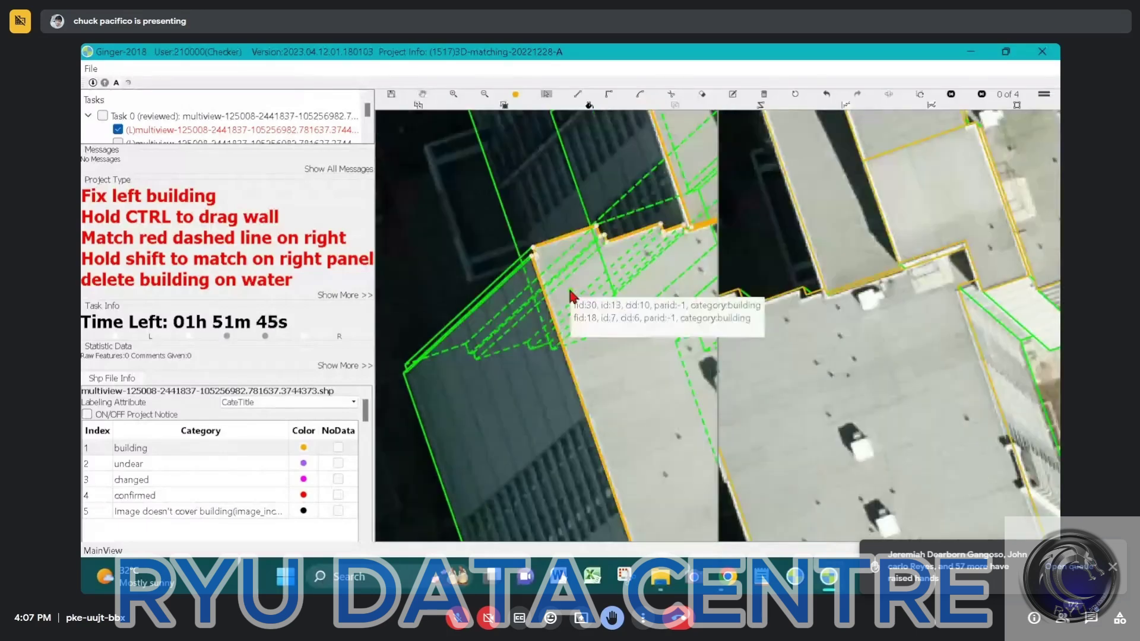
pyautogui.click(554, 310)
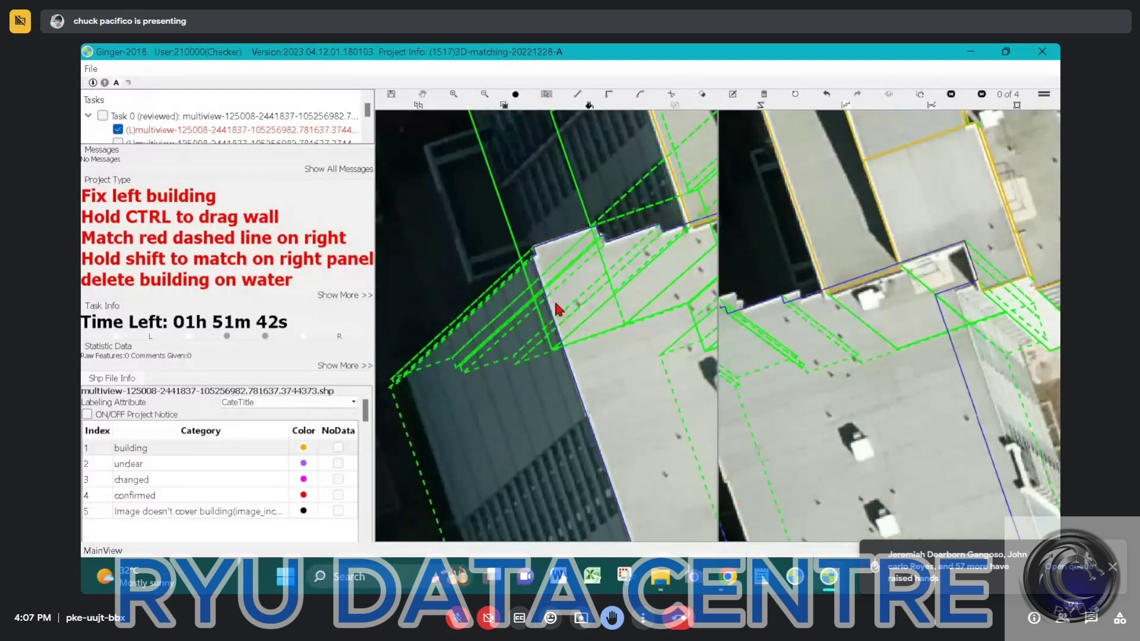
pyautogui.scroll(-2, 555, 307)
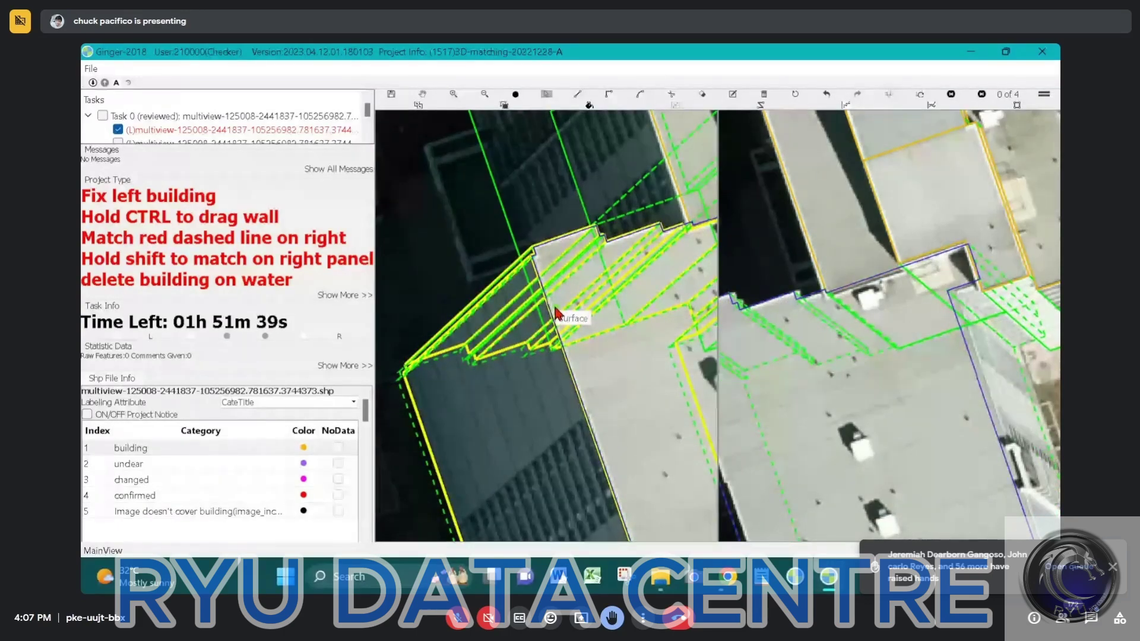
pyautogui.press('Escape')
# Step: Shift the southern building's roof outline in the right view to match the roof edges there
pyautogui.moveTo(852, 362); pyautogui.dragTo(879, 313)
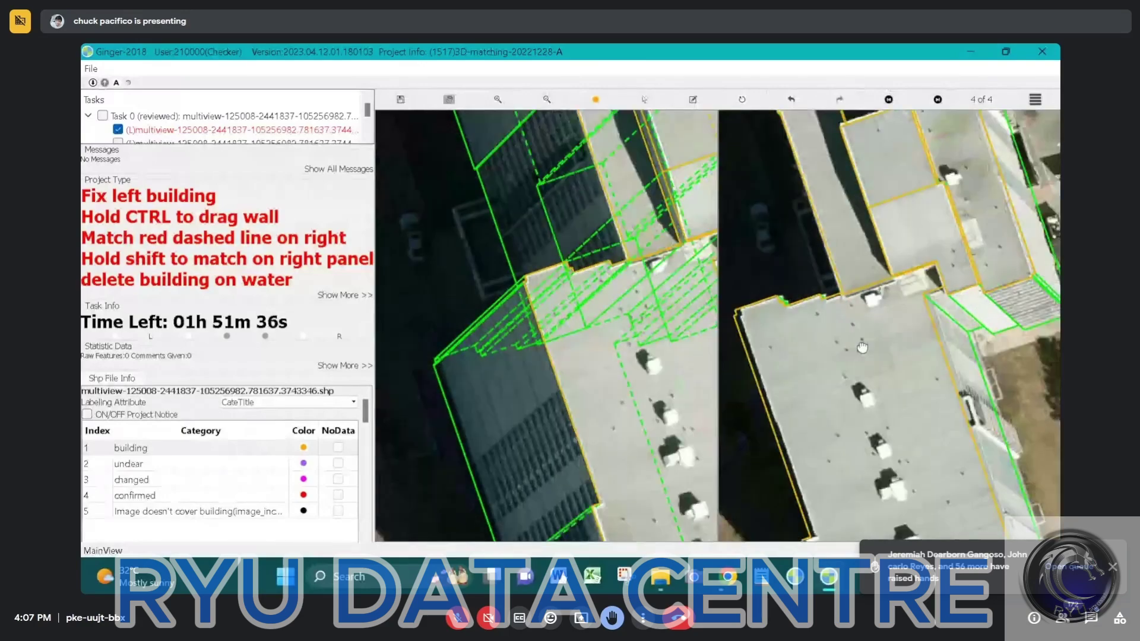
pyautogui.scroll(-2, 862, 329)
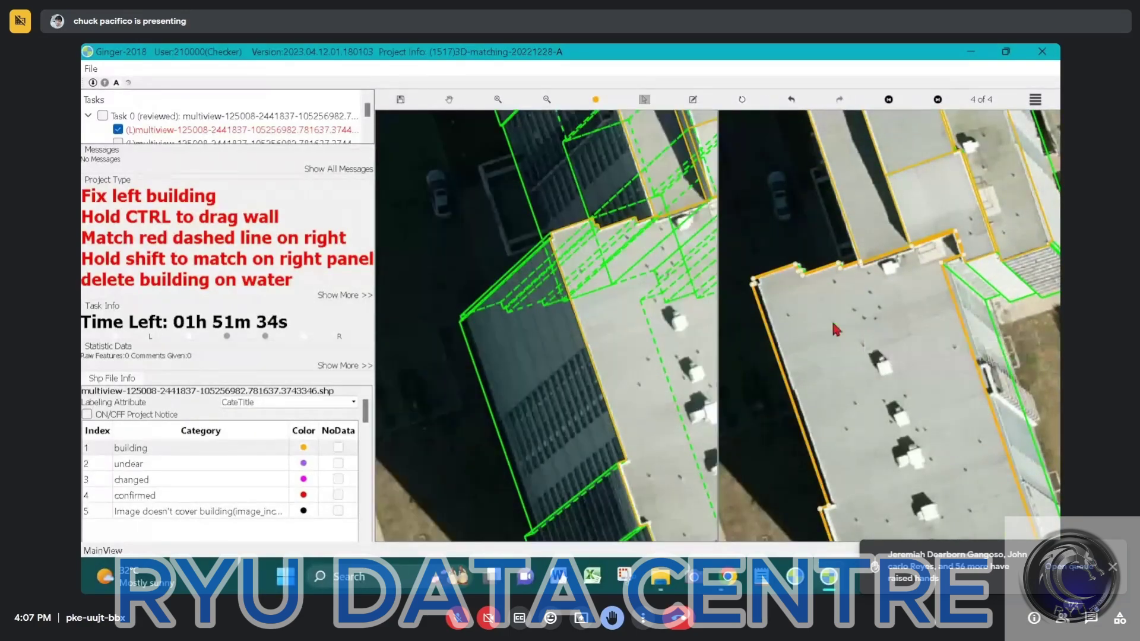
pyautogui.click(841, 330)
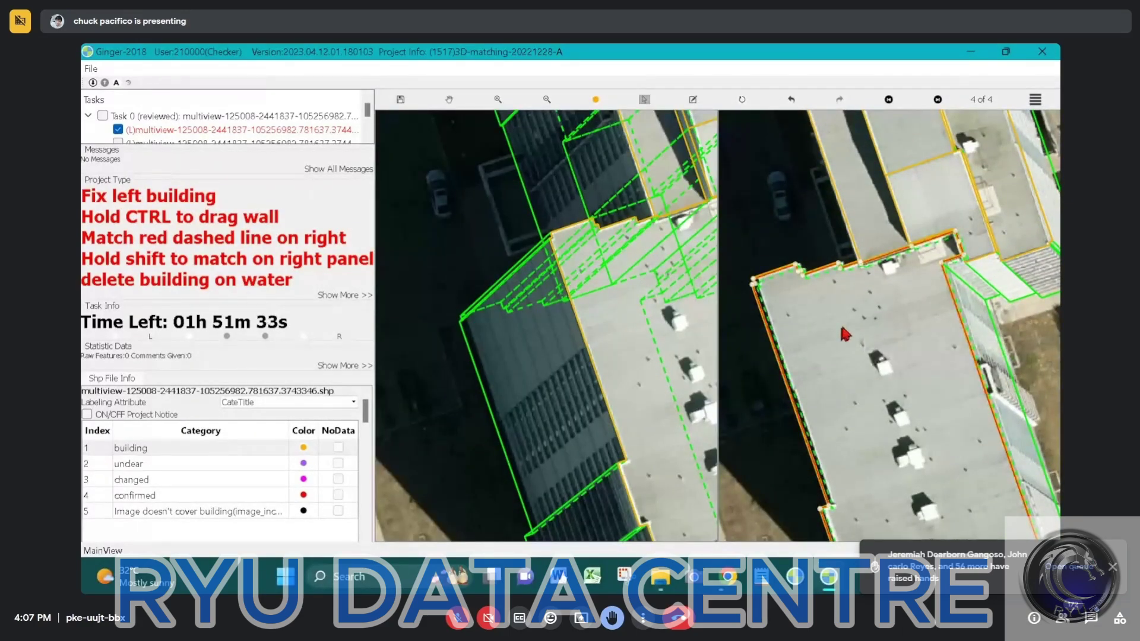
pyautogui.keyDown('shift'); pyautogui.moveTo(841, 329); pyautogui.dragTo(860, 321); pyautogui.keyUp('shift')
pyautogui.scroll(-2, 843, 325)
pyautogui.press('space')
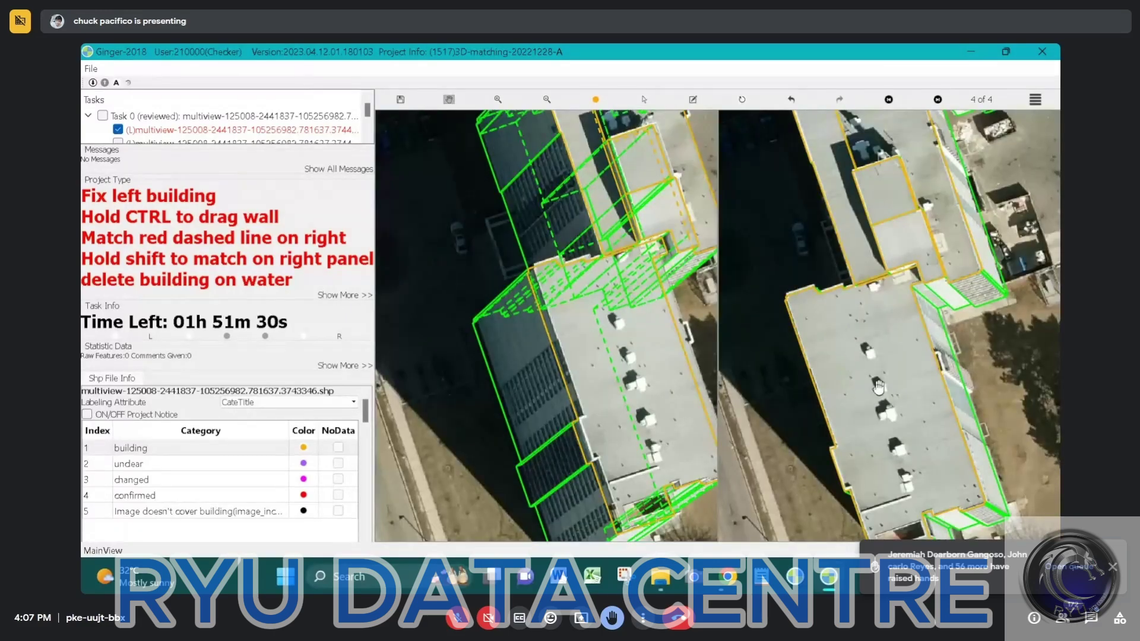
# Step: Nudge the whole southern building slightly east in the left view so its outline sits on the roof edges
pyautogui.moveTo(879, 387); pyautogui.dragTo(817, 301)
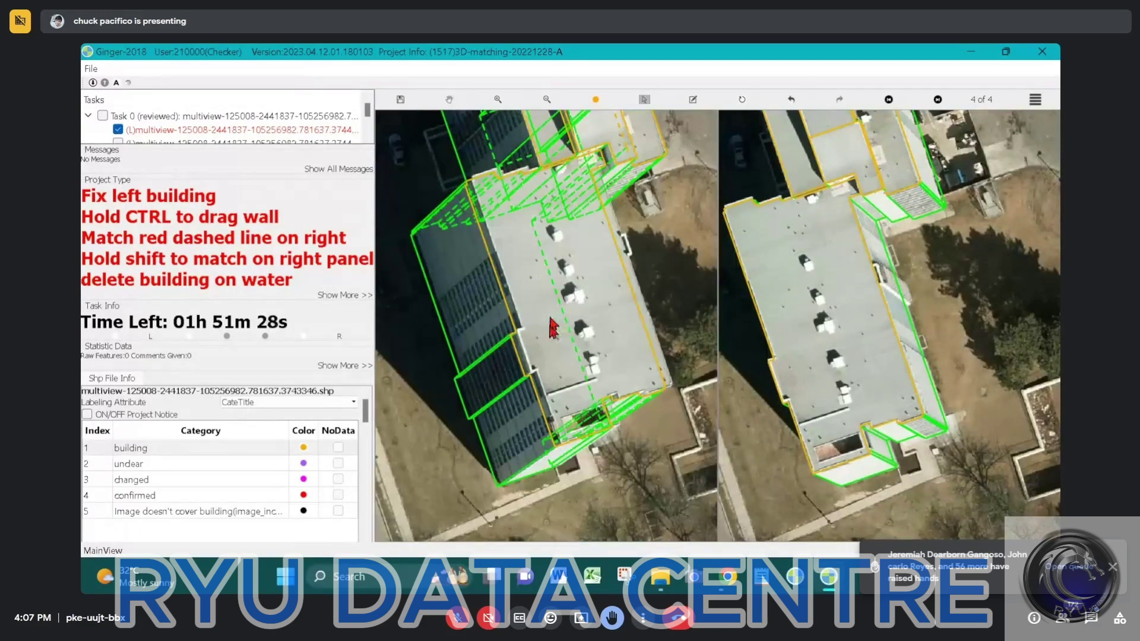
pyautogui.click(545, 327)
pyautogui.click(554, 325)
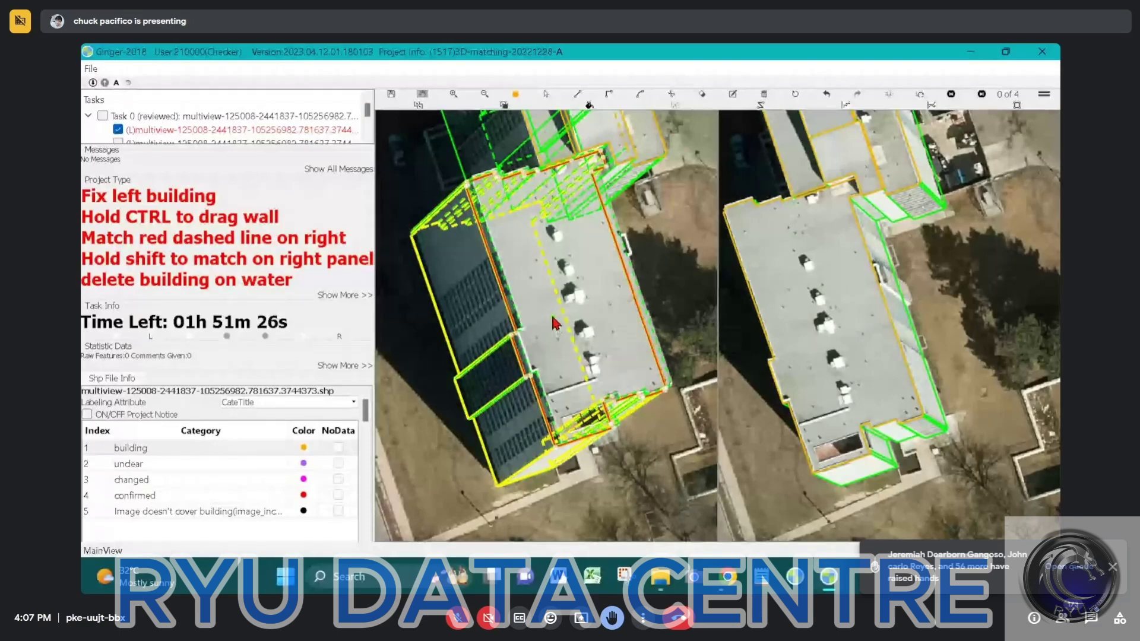
pyautogui.moveTo(552, 318); pyautogui.dragTo(558, 316)
pyautogui.click(558, 323)
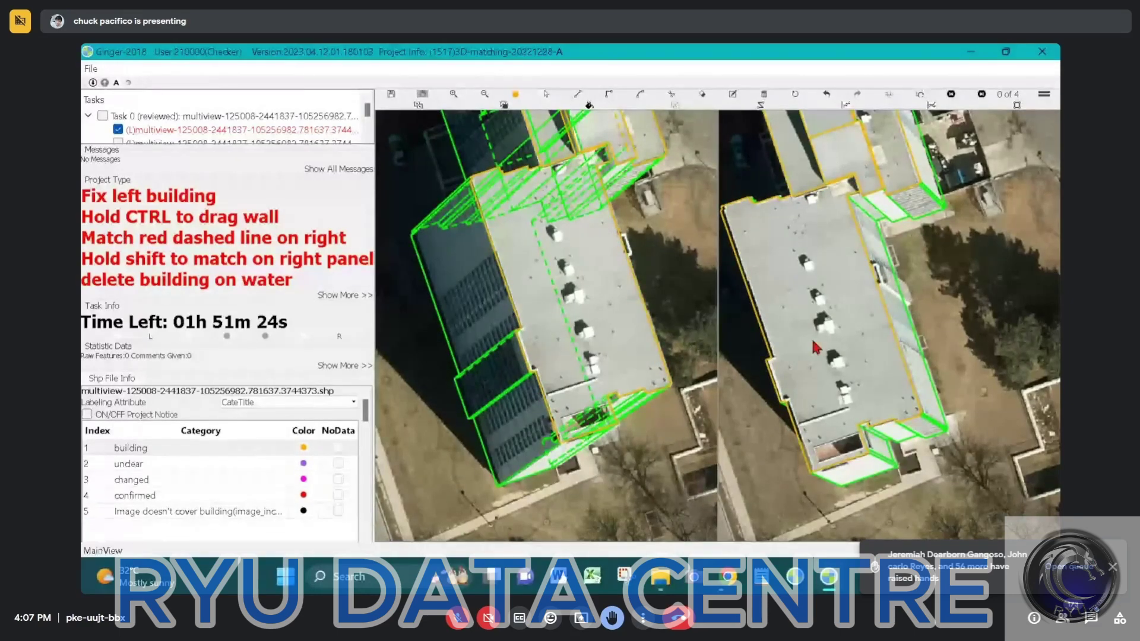
# Step: Readjust the southern building's wall offset until the roof outline fits in both views, and compare it with the bare imagery
pyautogui.press('5')
pyautogui.click(506, 290)
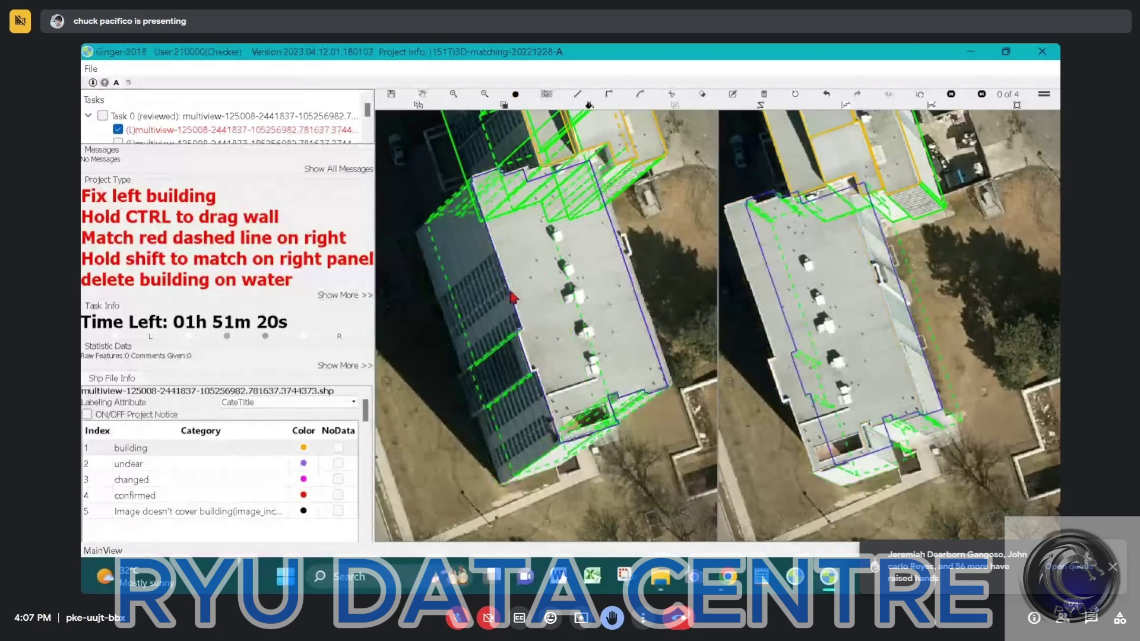
pyautogui.click(512, 291)
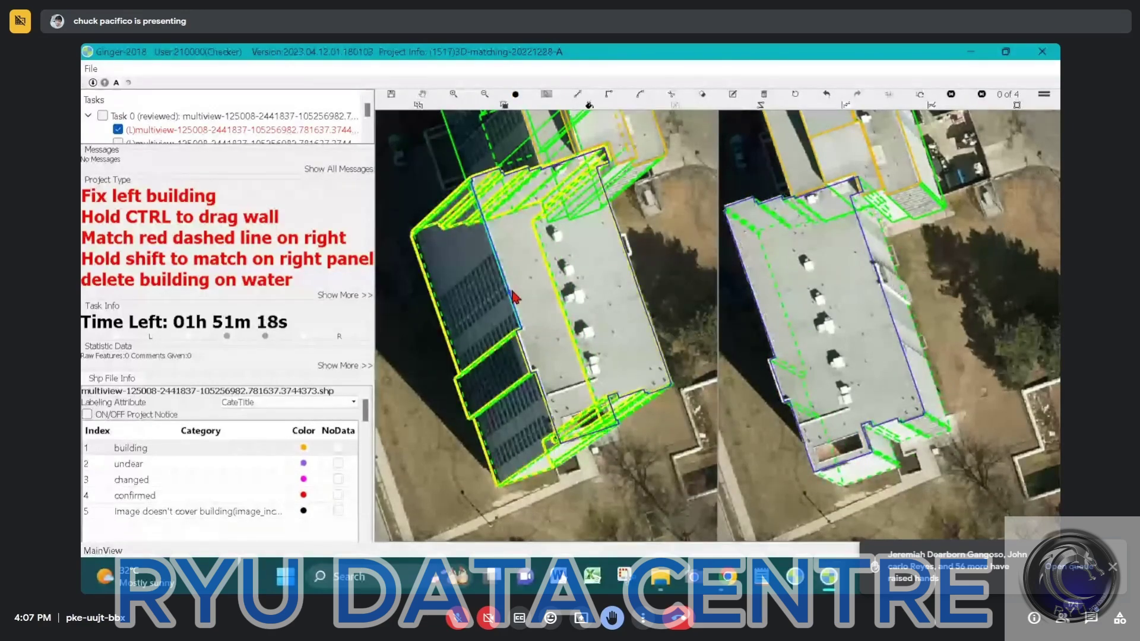
pyautogui.press('space')
pyautogui.press('space')
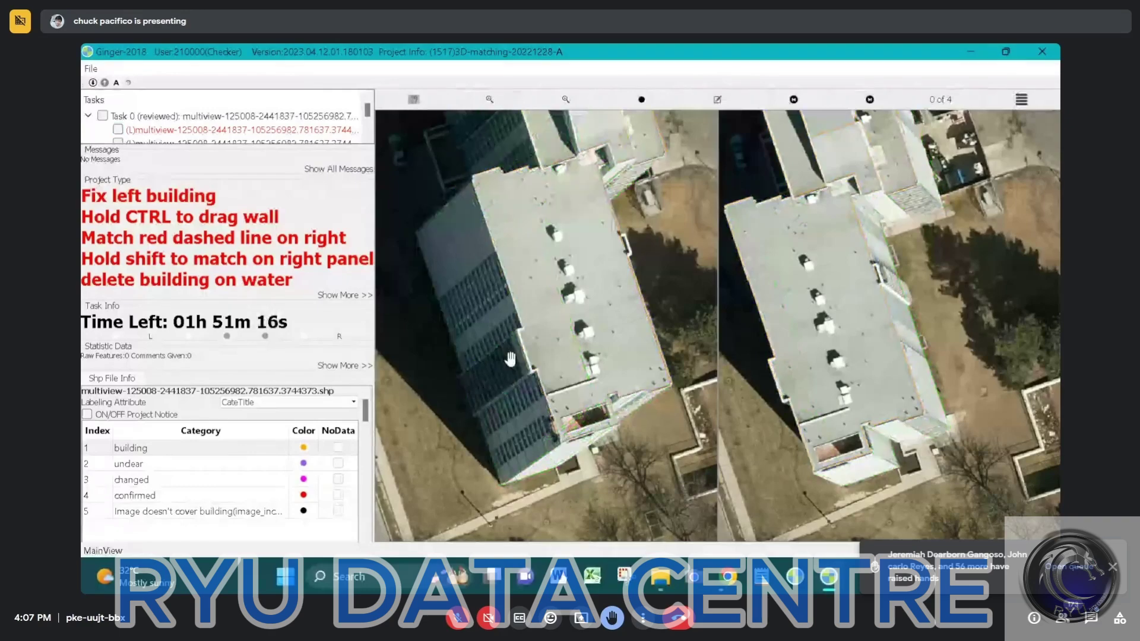
# Step: Move the southern building's lower west edge inward onto the roof edge beside the rectangular opening
pyautogui.scroll(2, 565, 397)
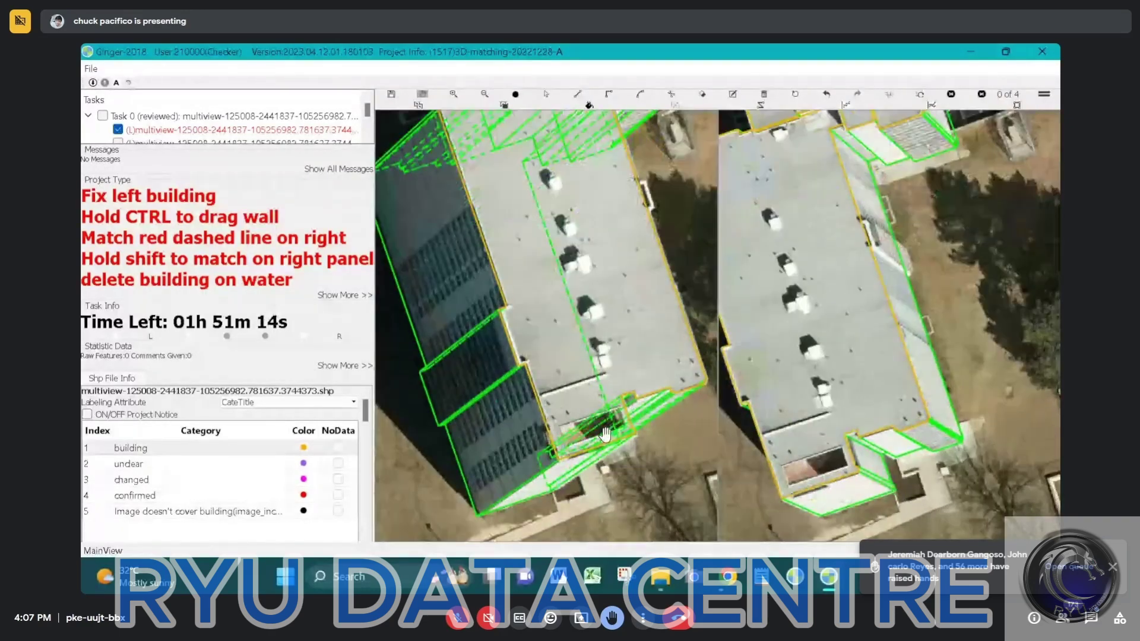
pyautogui.scroll(4, 606, 435)
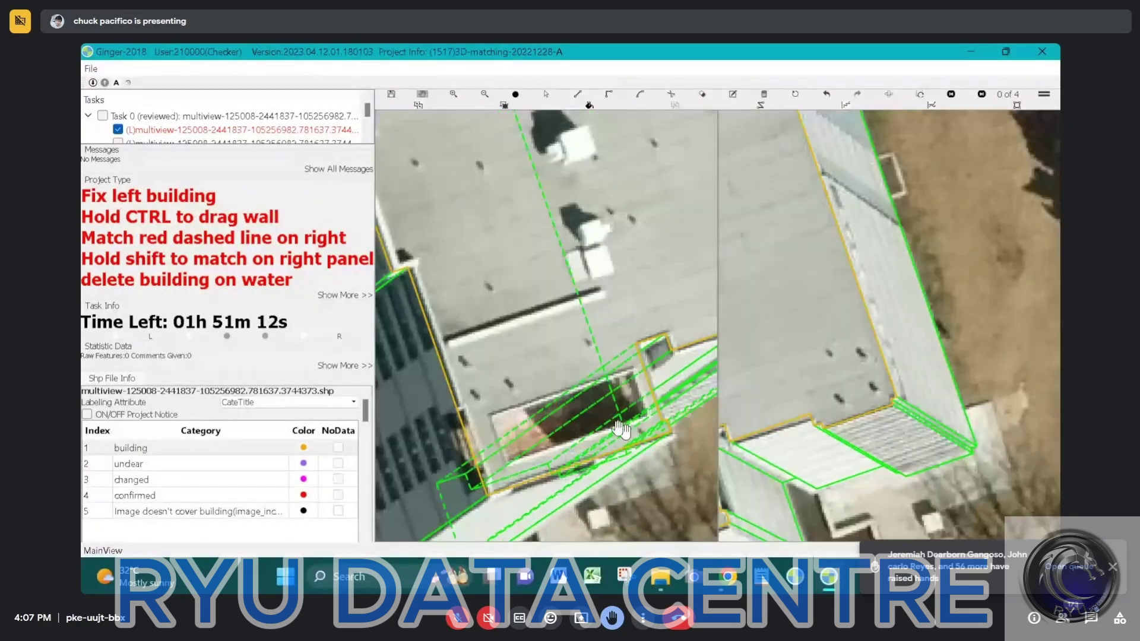
pyautogui.click(462, 422)
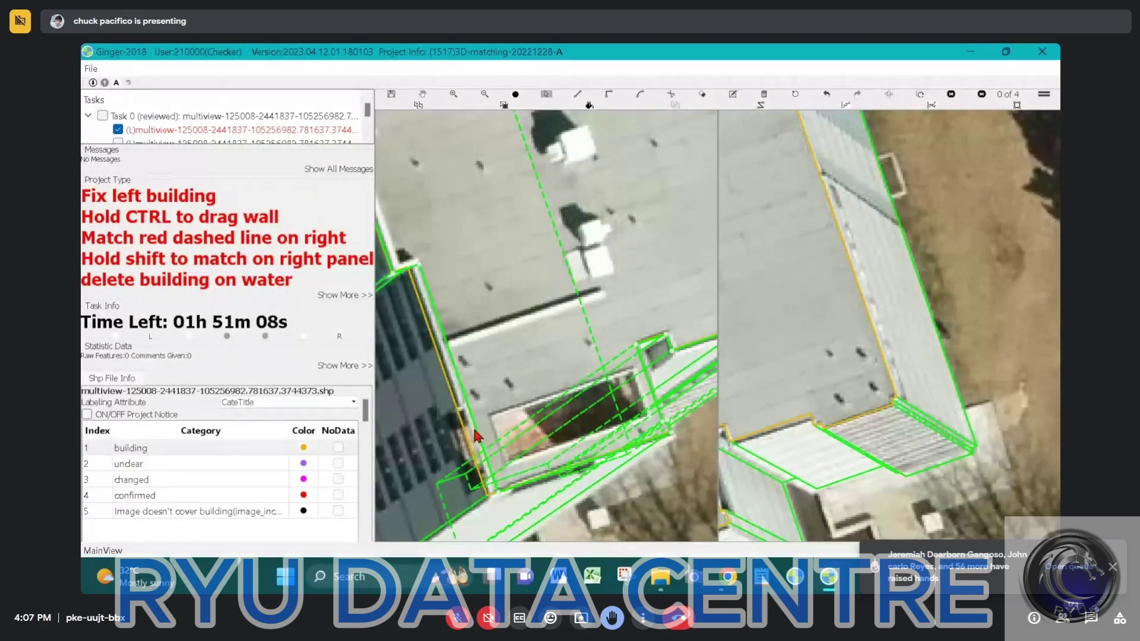
pyautogui.click(474, 433)
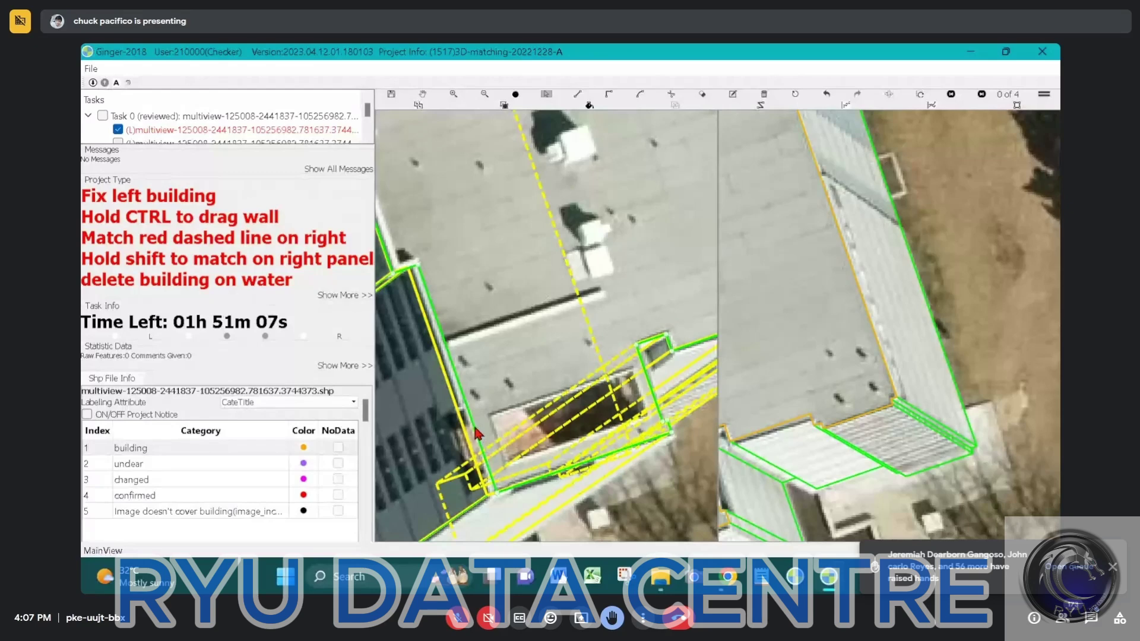
pyautogui.click(473, 427)
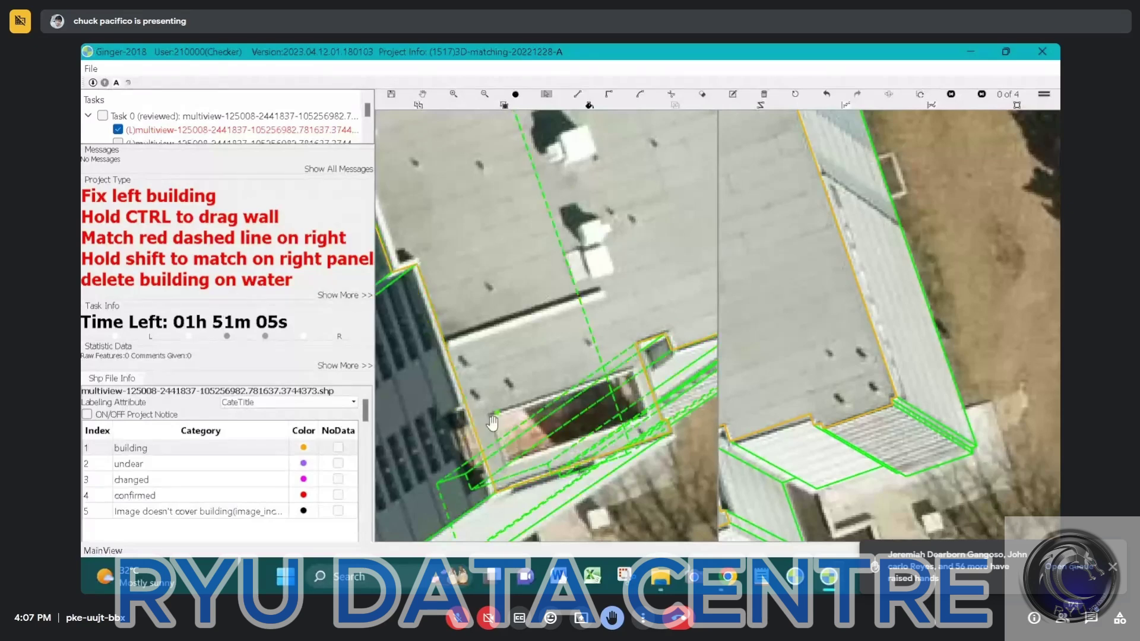
# Step: Outline the rectangular roof opening at the southern building's south end and cut it out of the roof
pyautogui.click(636, 389)
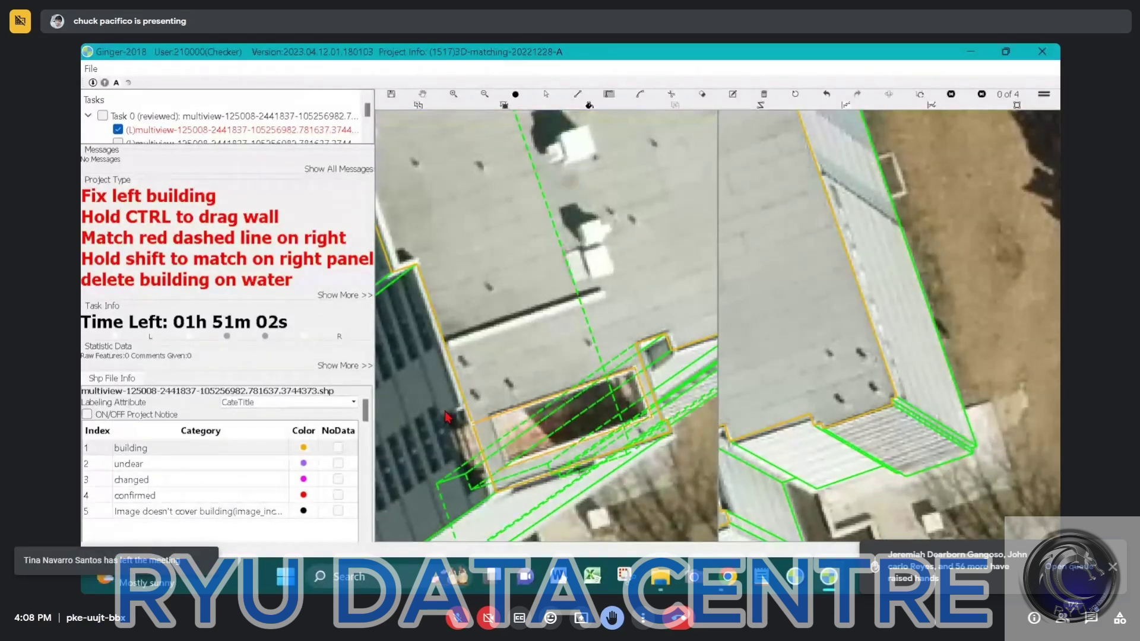
pyautogui.click(492, 424)
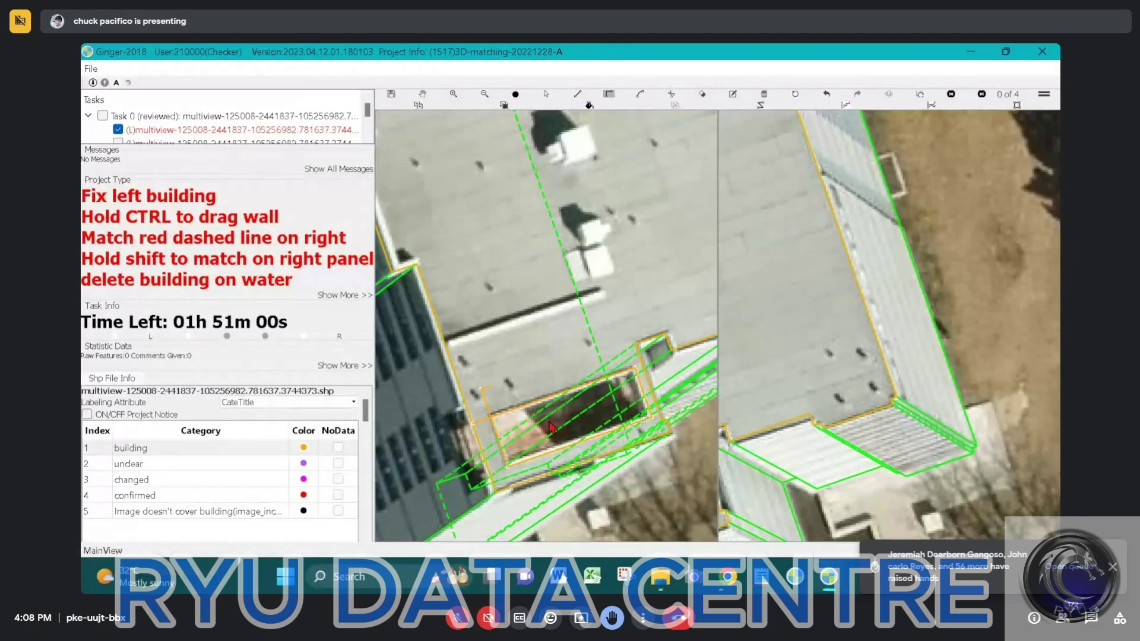
pyautogui.scroll(-1, 571, 430)
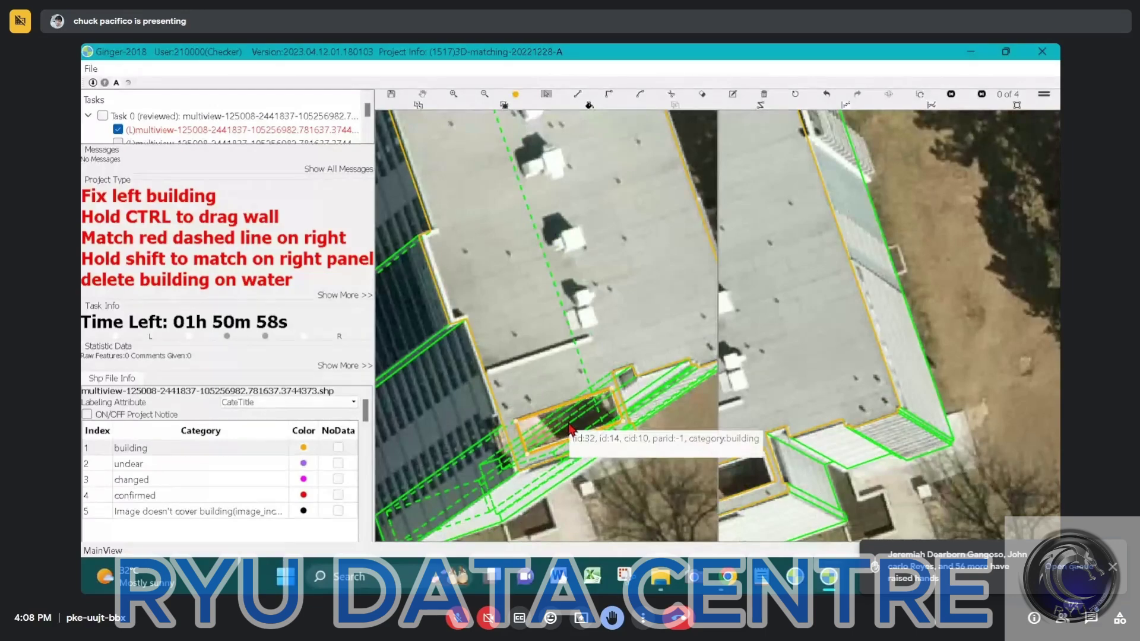
pyautogui.scroll(-2, 571, 430)
# Step: Examine the southern building and the narrow white frame on its east edge in both views, with and without outlines
pyautogui.press('space')
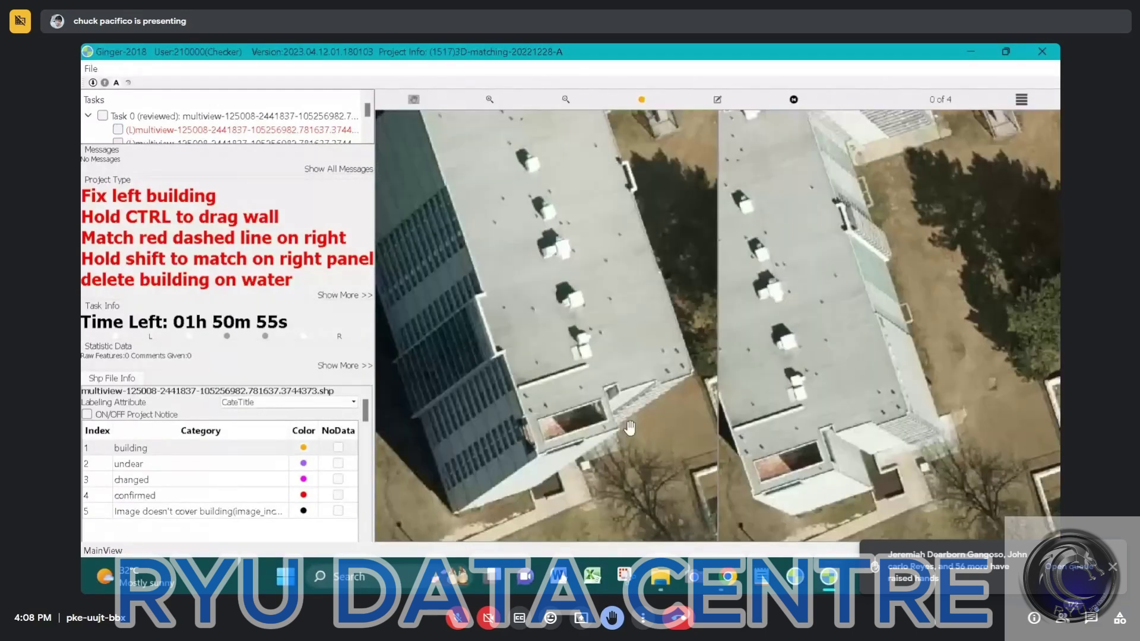
pyautogui.scroll(-2, 630, 428)
pyautogui.press('space')
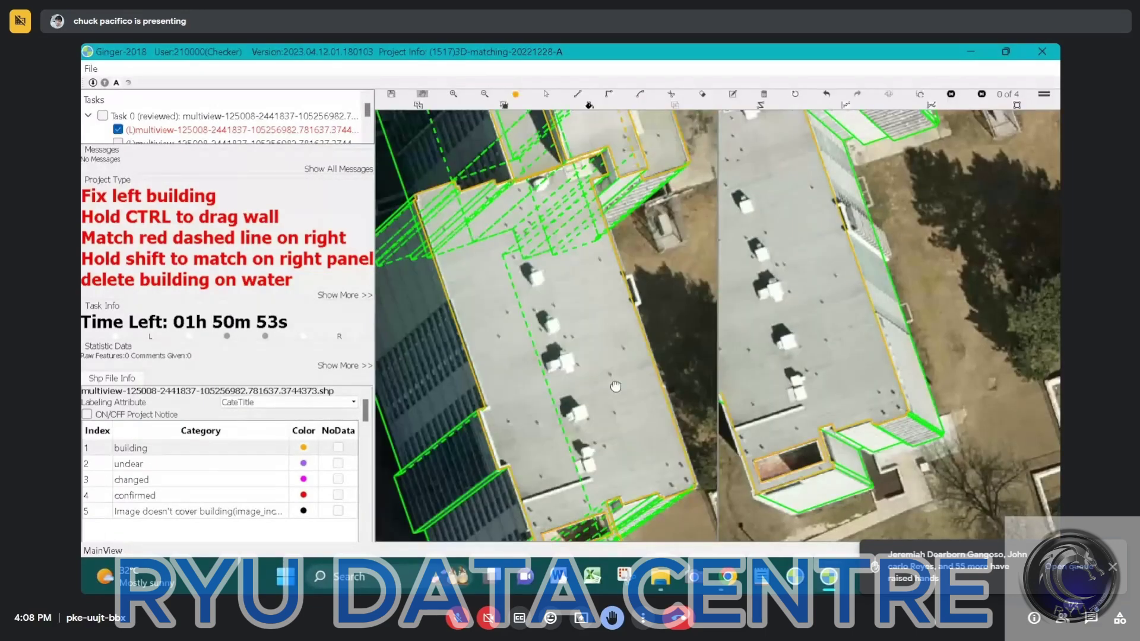
pyautogui.press('space')
pyautogui.moveTo(637, 291); pyautogui.dragTo(632, 355)
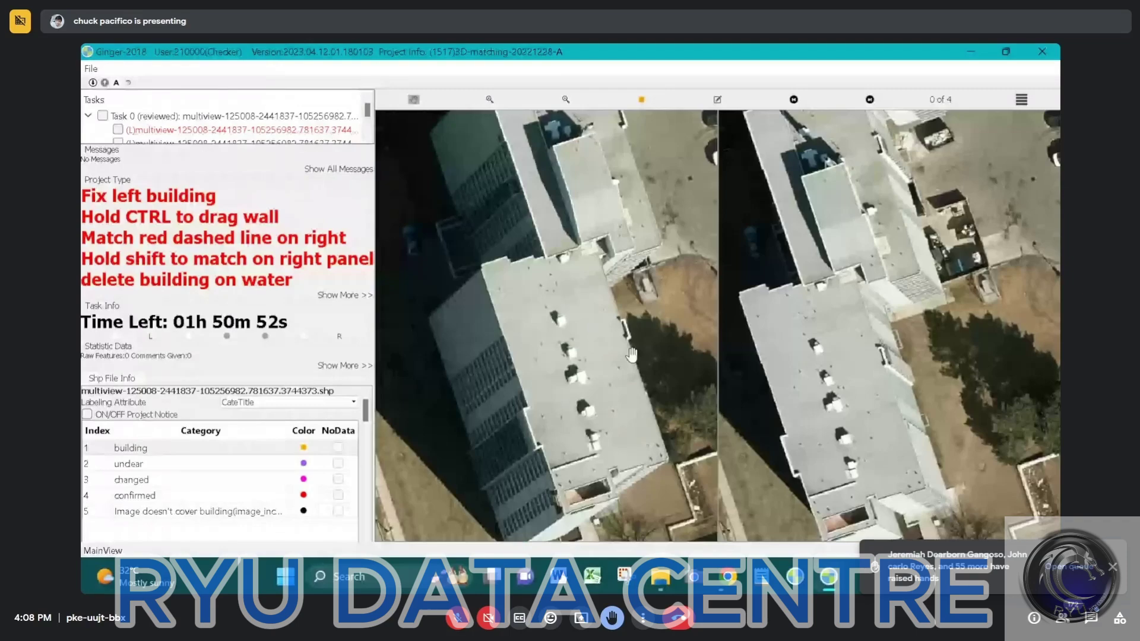
pyautogui.scroll(2, 632, 355)
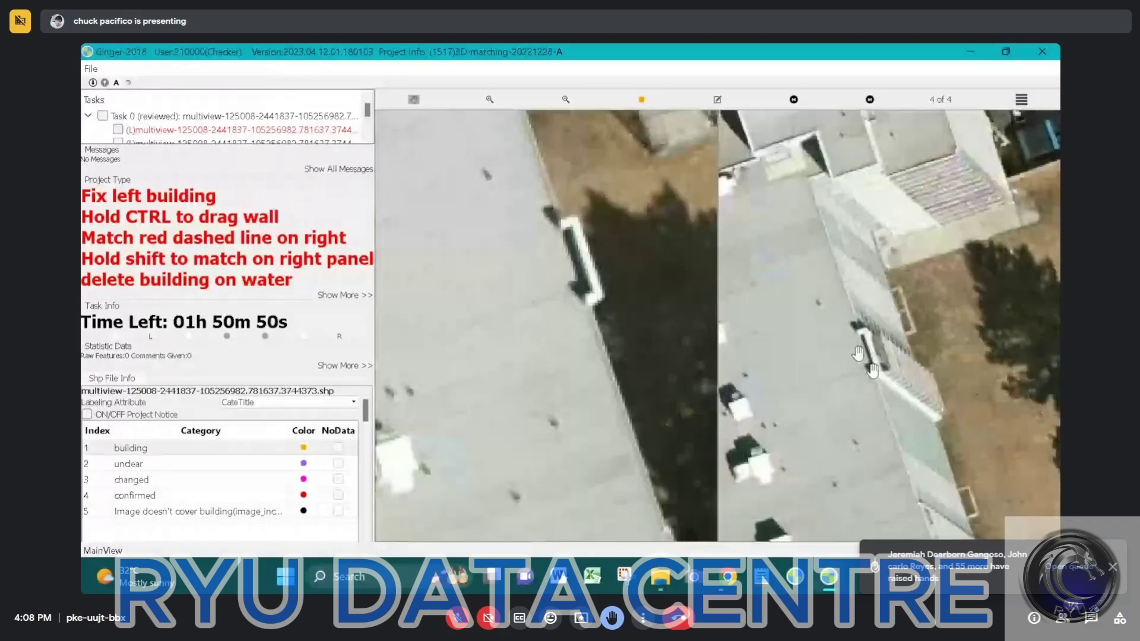
pyautogui.scroll(-2, 859, 353)
pyautogui.press('space')
pyautogui.scroll(2, 868, 356)
pyautogui.press('space')
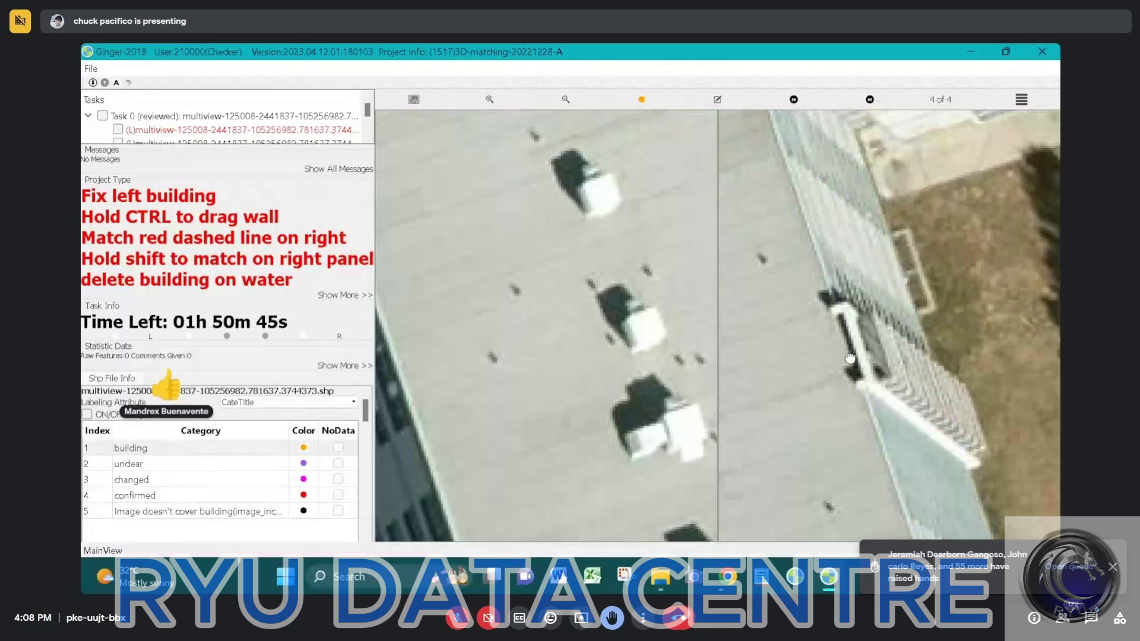
pyautogui.press('space')
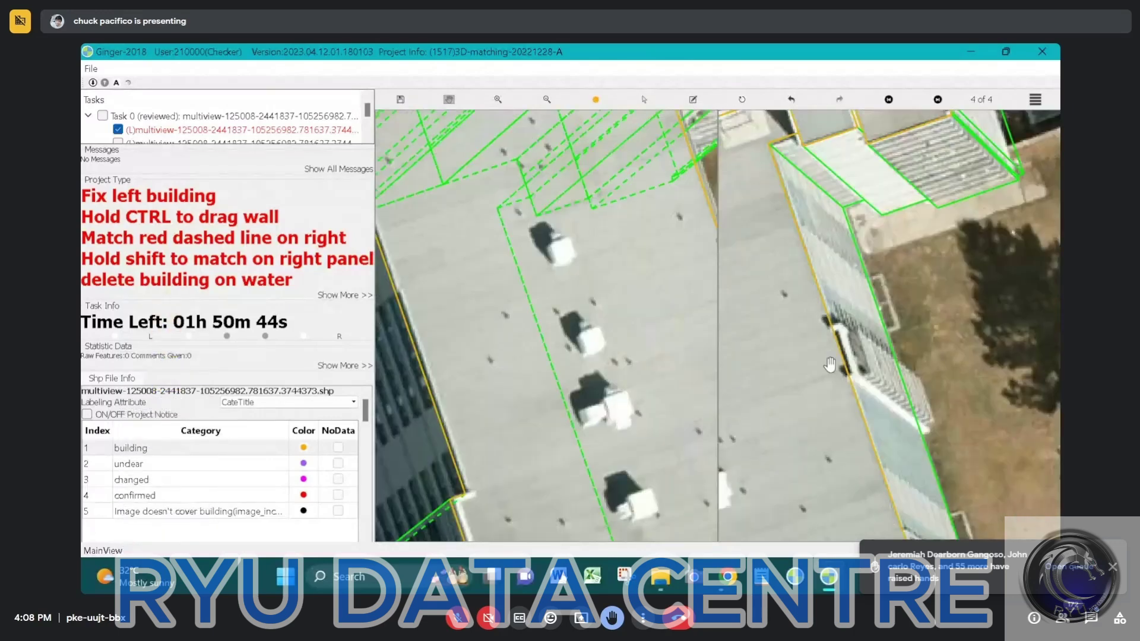
# Step: Trace the narrow white frame on the southern building's east edge as a building outline
pyautogui.scroll(-2, 597, 323)
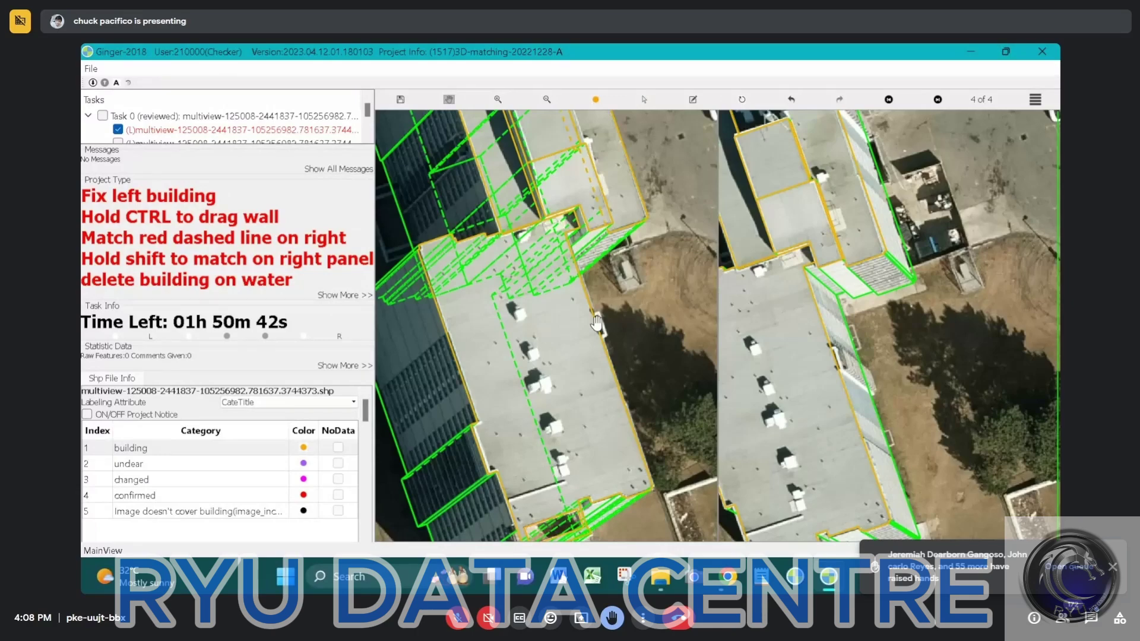
pyautogui.scroll(3, 597, 324)
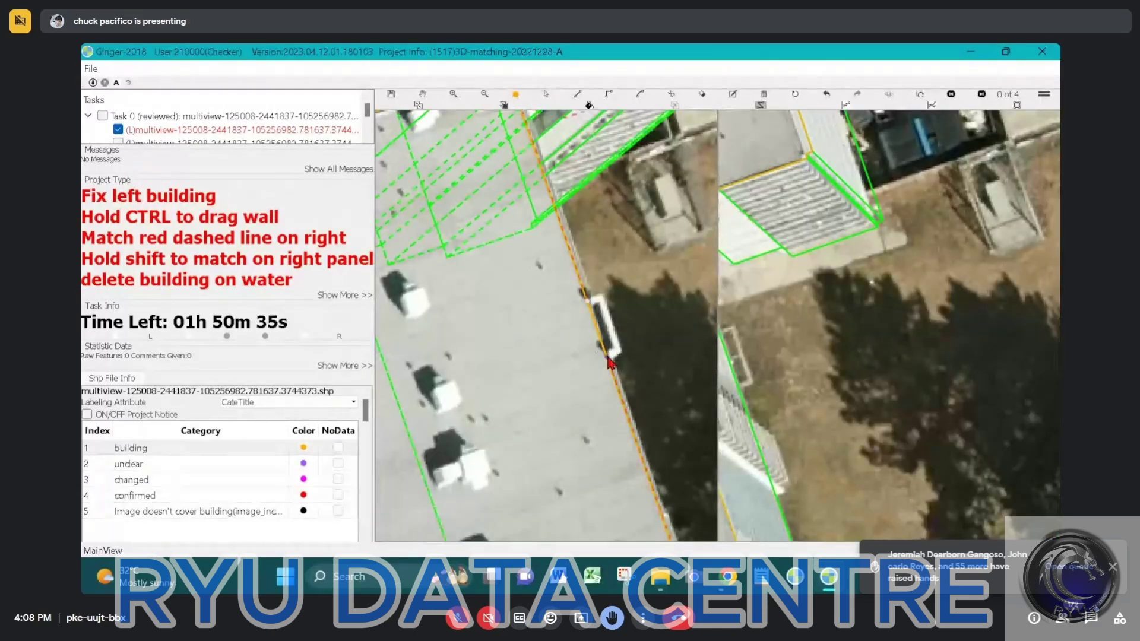
pyautogui.click(591, 311)
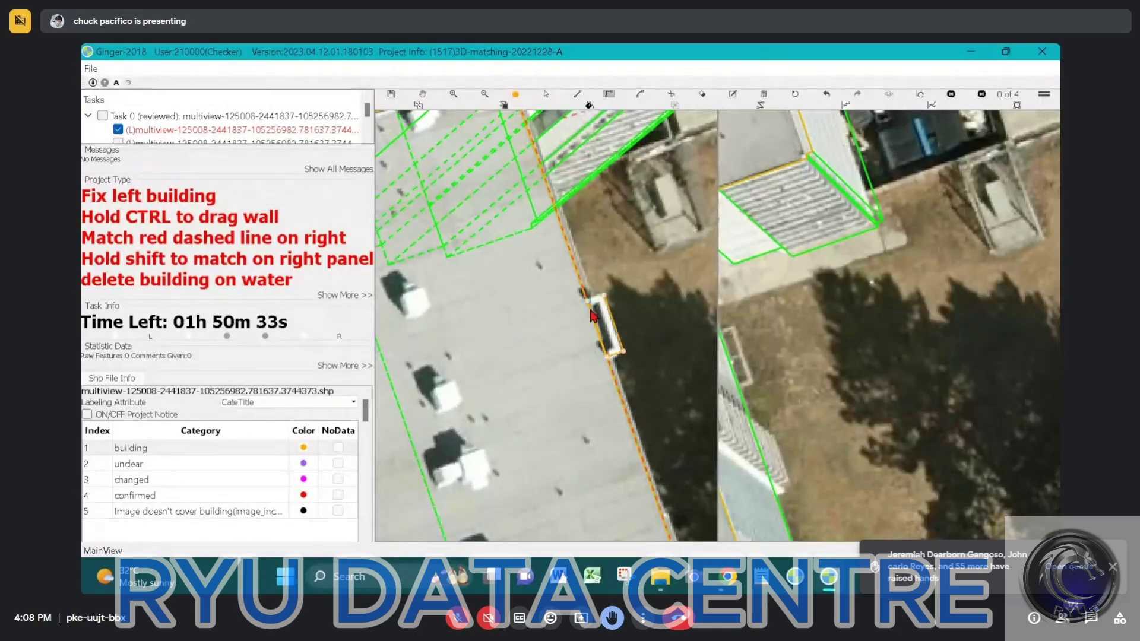
pyautogui.click(591, 312)
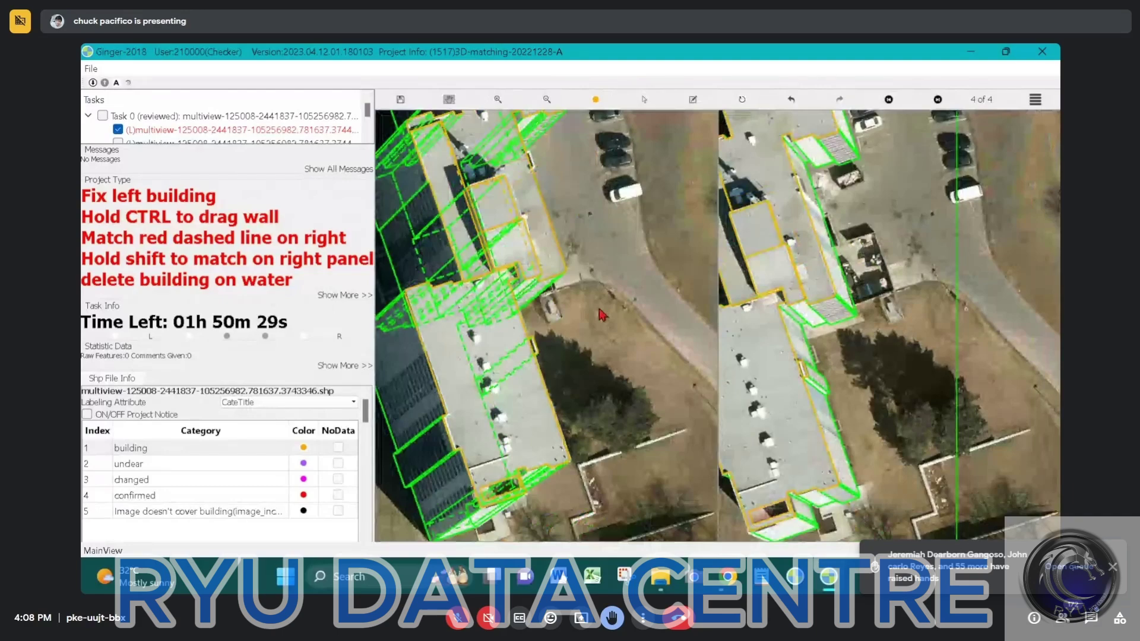
# Step: Select all building outlines in the left image and update them in the right view
pyautogui.scroll(-4, 603, 316)
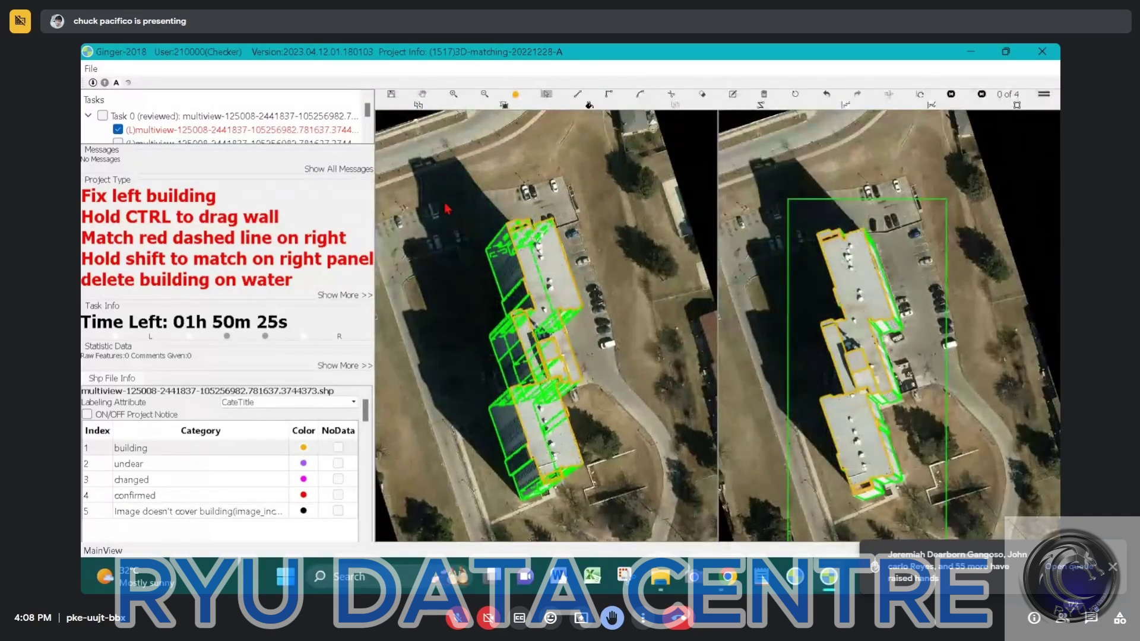
pyautogui.moveTo(448, 209); pyautogui.dragTo(660, 515)
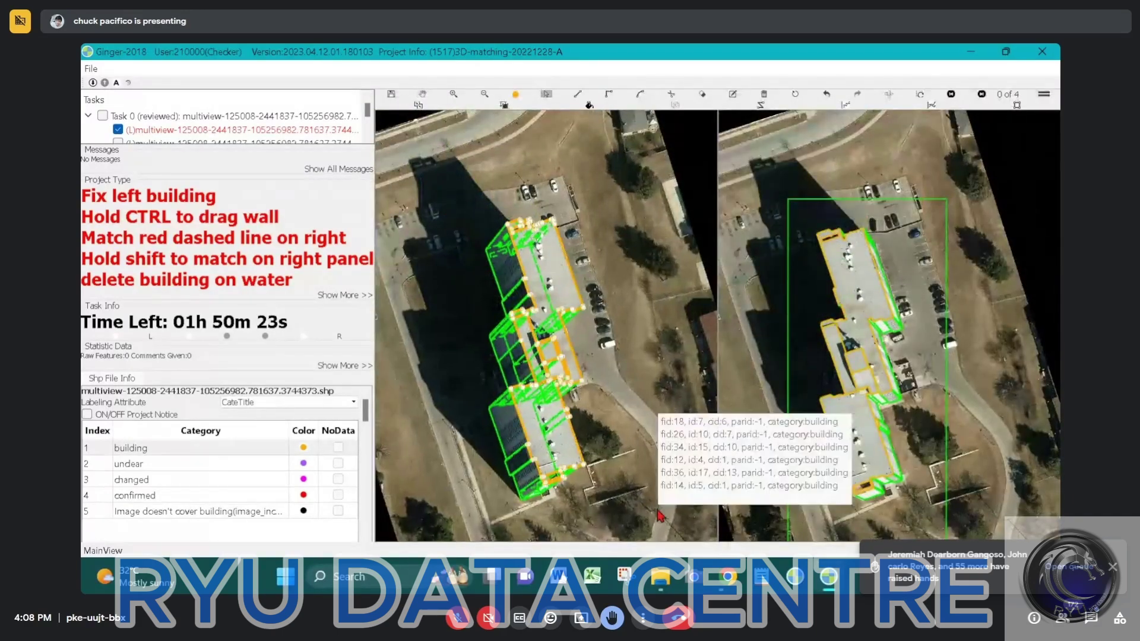
pyautogui.click(659, 513)
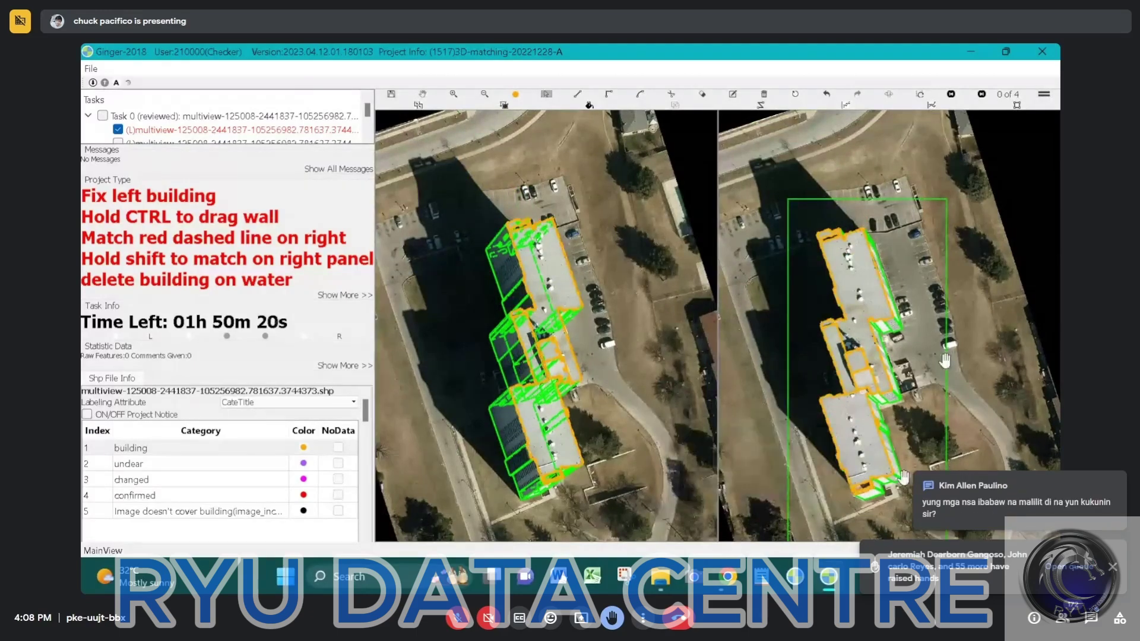
pyautogui.scroll(3, 909, 406)
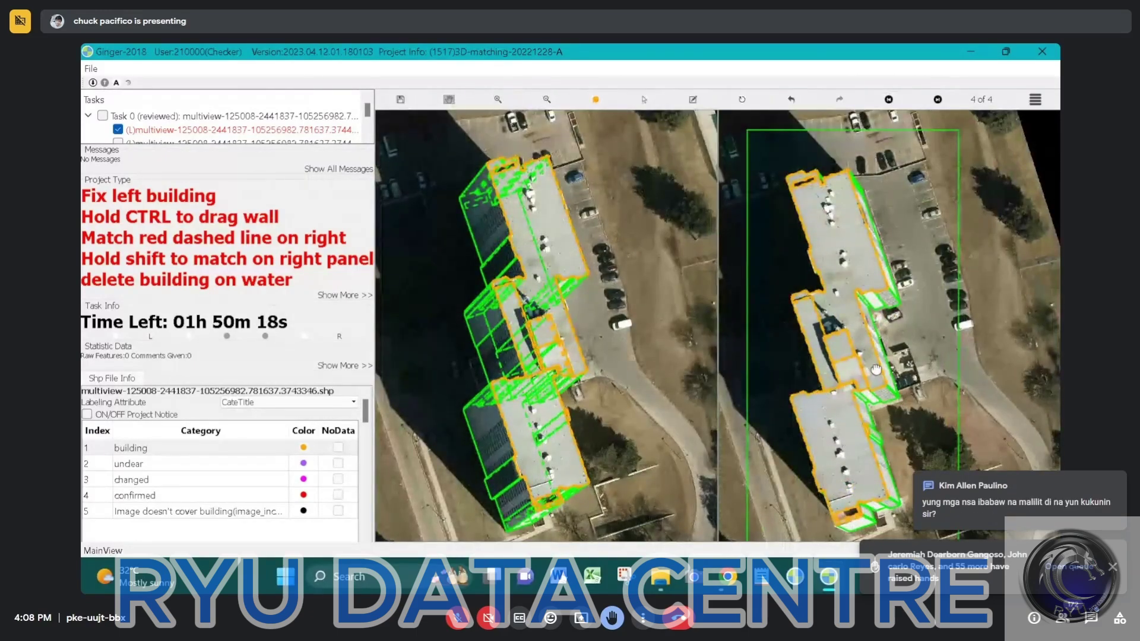
pyautogui.moveTo(874, 370); pyautogui.dragTo(892, 366)
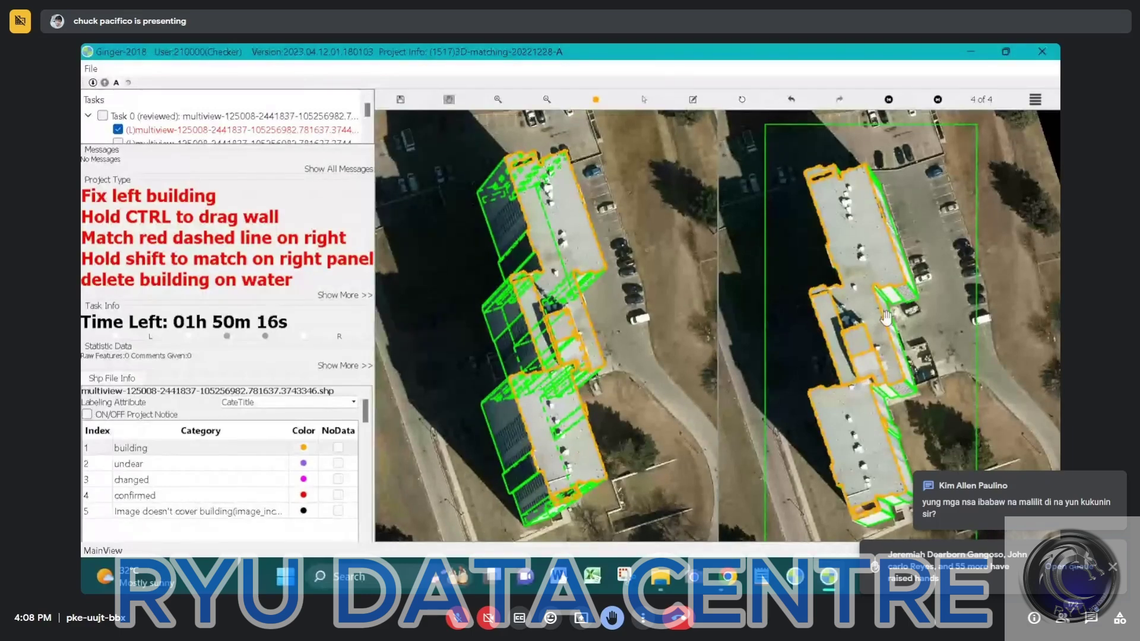
# Step: Compare the building outlines with the other right-hand images, from 3 of 4 back to 1 of 4, and decline submitting the task
pyautogui.press('Left')
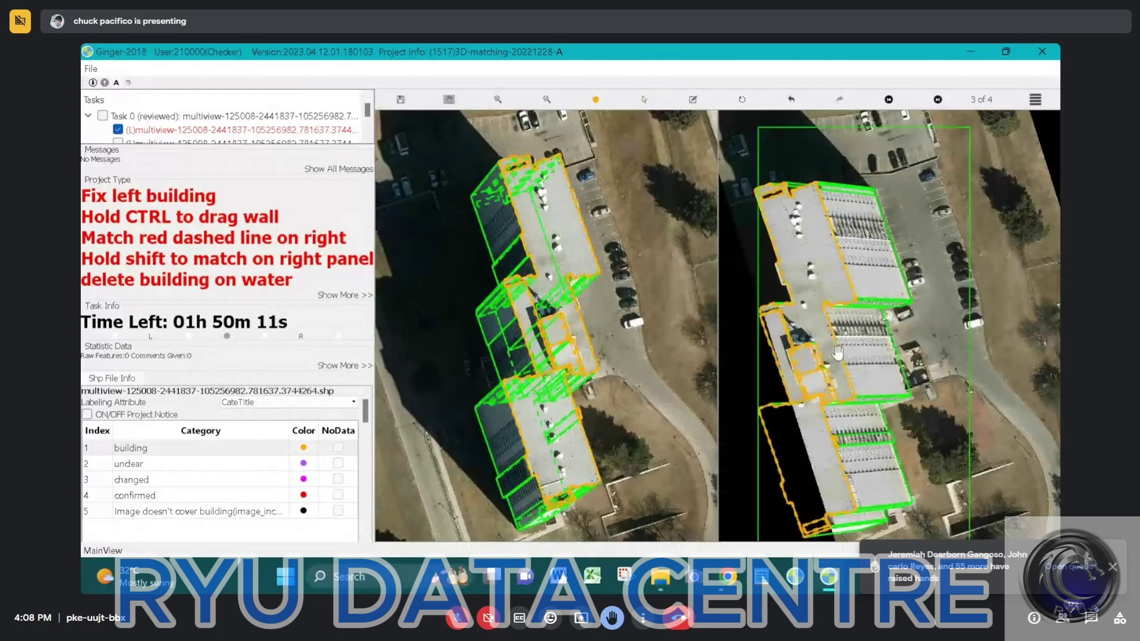
pyautogui.press('Left')
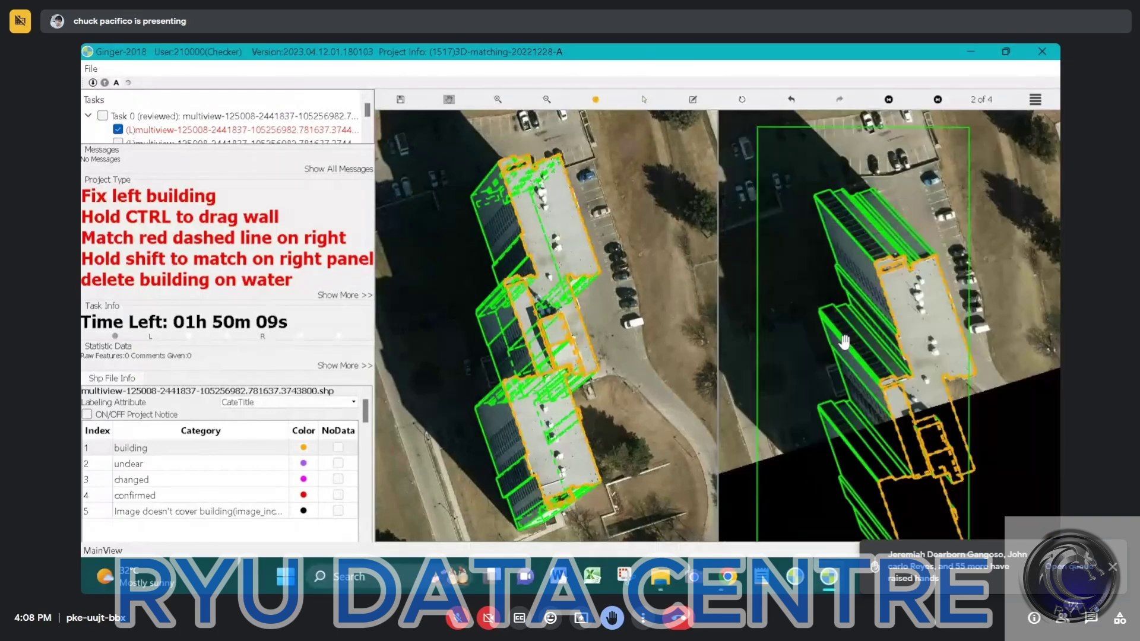
pyautogui.press('Left')
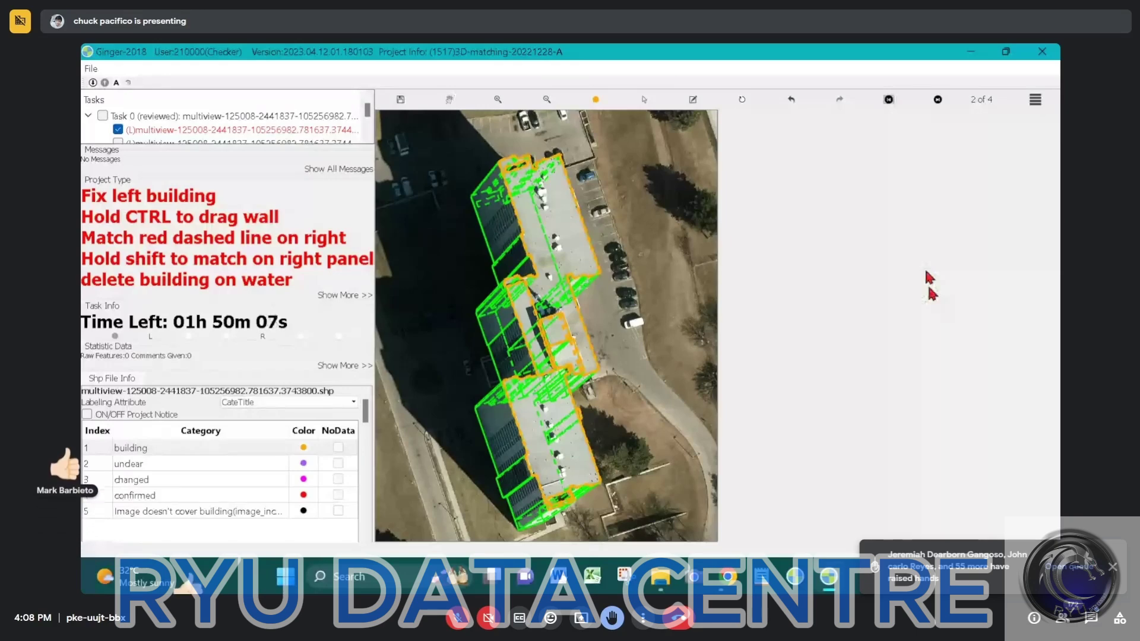
pyautogui.press('Left')
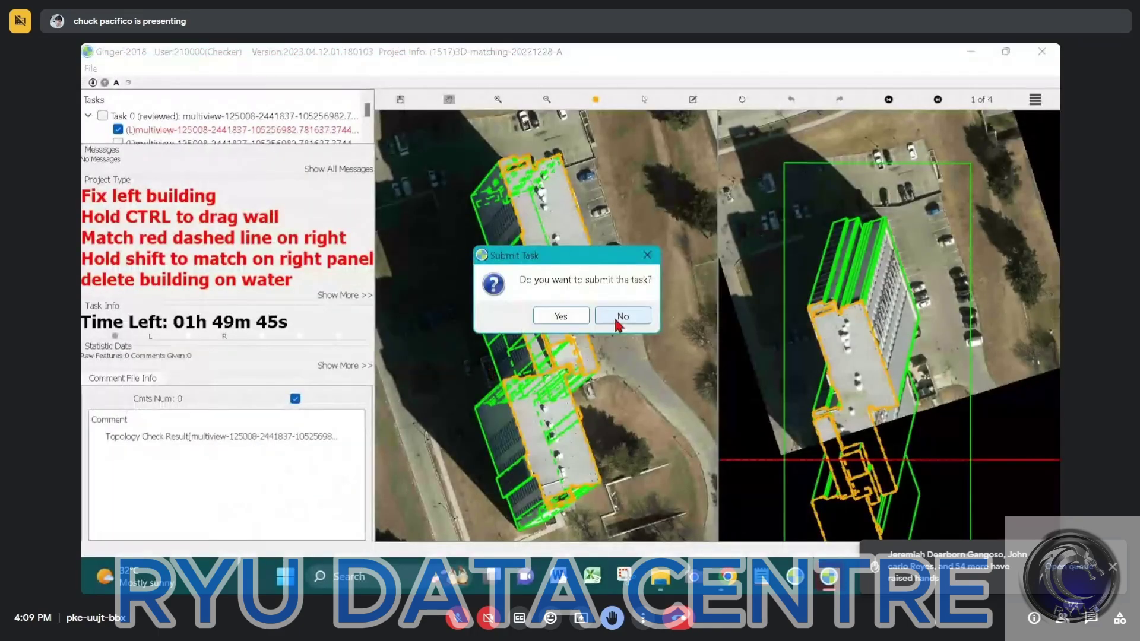
pyautogui.click(623, 317)
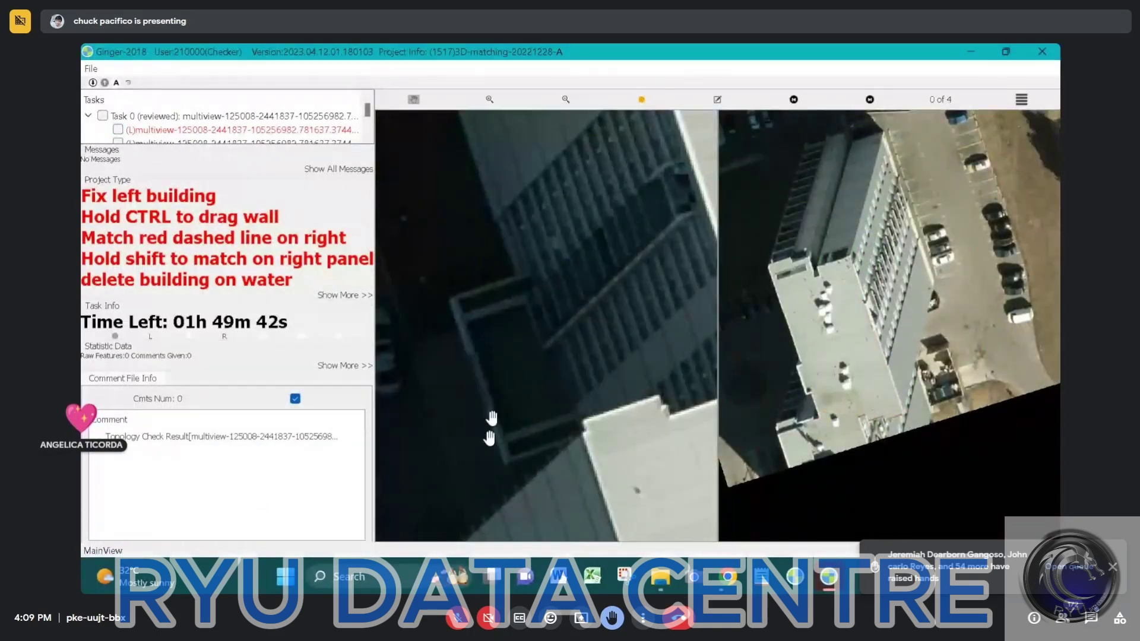
# Step: Outline the rectangular walled structure in the shadow beside the middle building's west wall, closing it along the building's facade
pyautogui.scroll(-2, 537, 431)
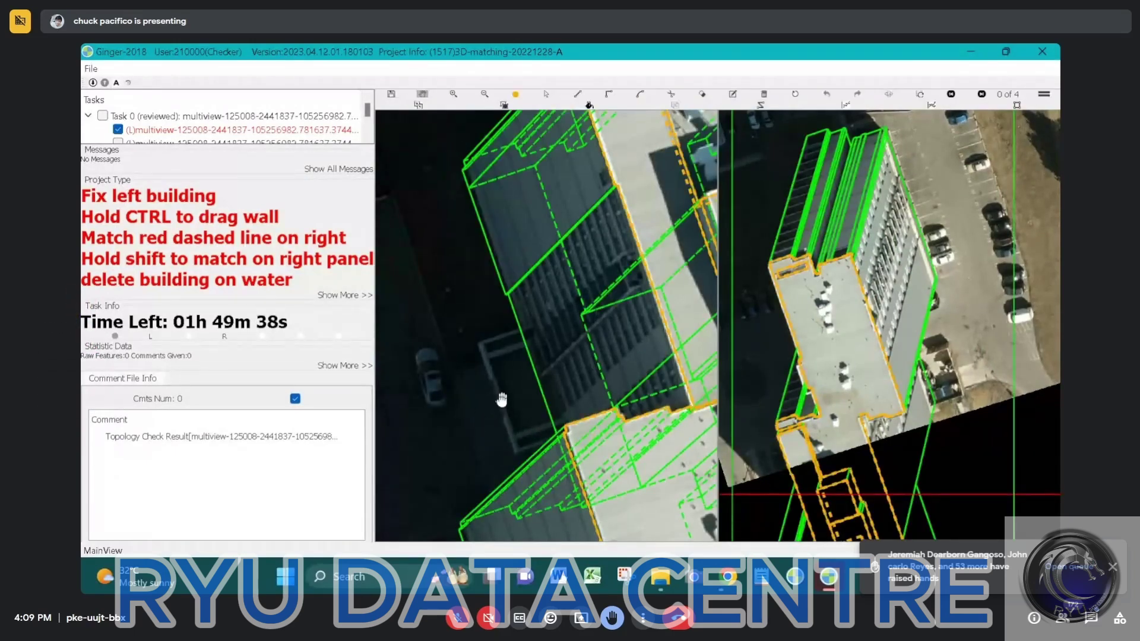
pyautogui.moveTo(502, 400); pyautogui.dragTo(542, 384)
pyautogui.scroll(2, 542, 380)
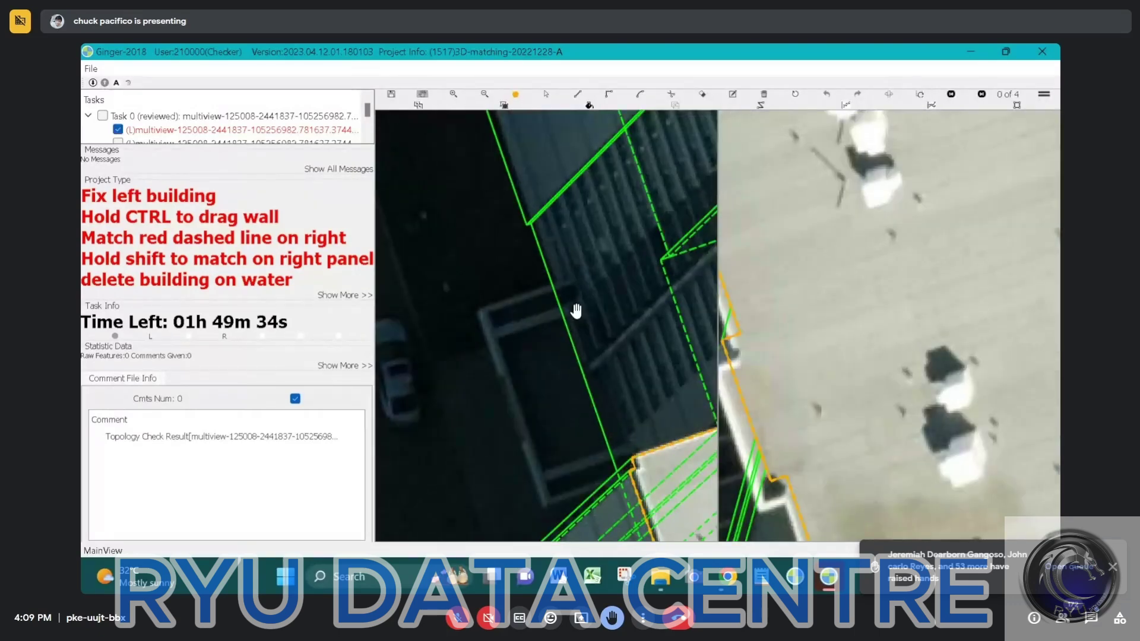
pyautogui.press('Escape')
pyautogui.press('s')
pyautogui.moveTo(573, 284); pyautogui.dragTo(597, 336)
pyautogui.click(591, 329)
pyautogui.click(632, 460)
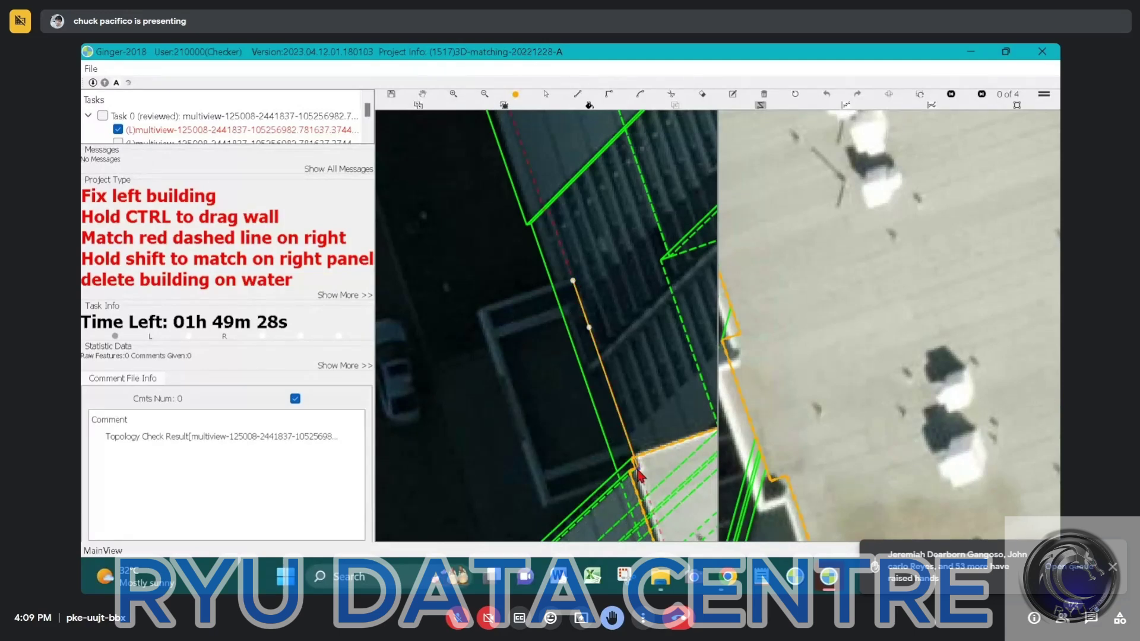
pyautogui.click(548, 504)
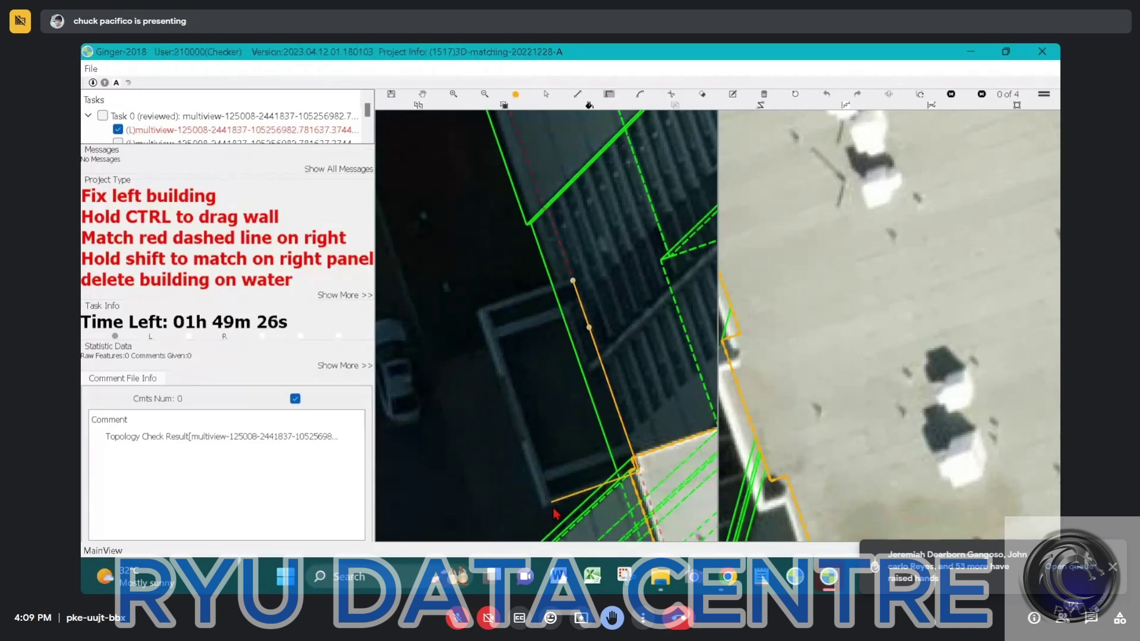
pyautogui.click(487, 327)
pyautogui.click(574, 282)
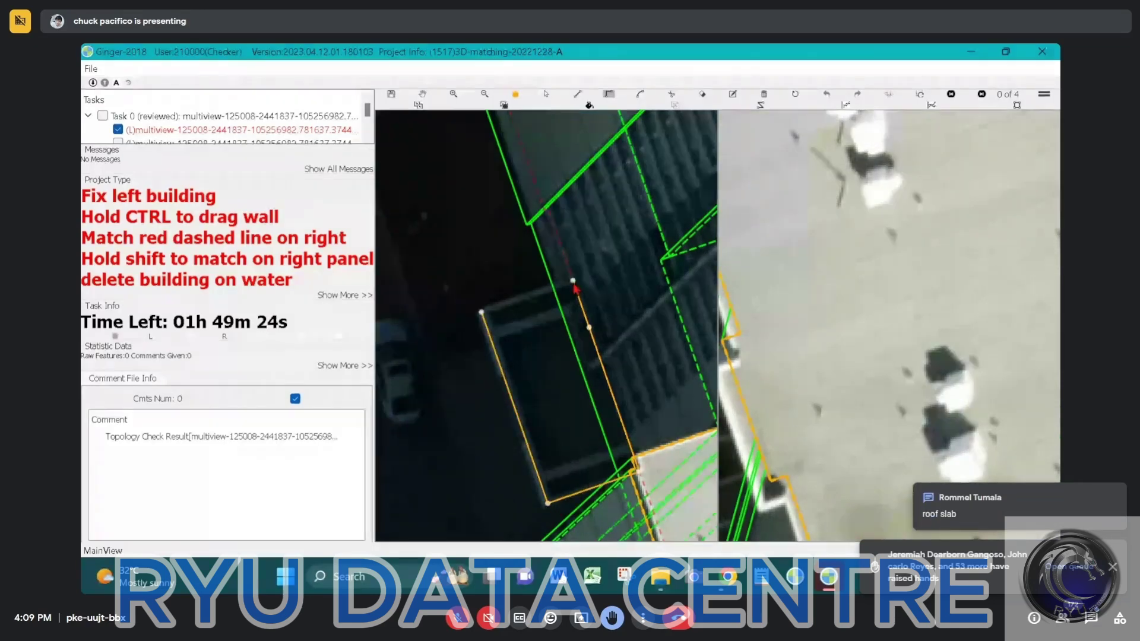
pyautogui.click(574, 283)
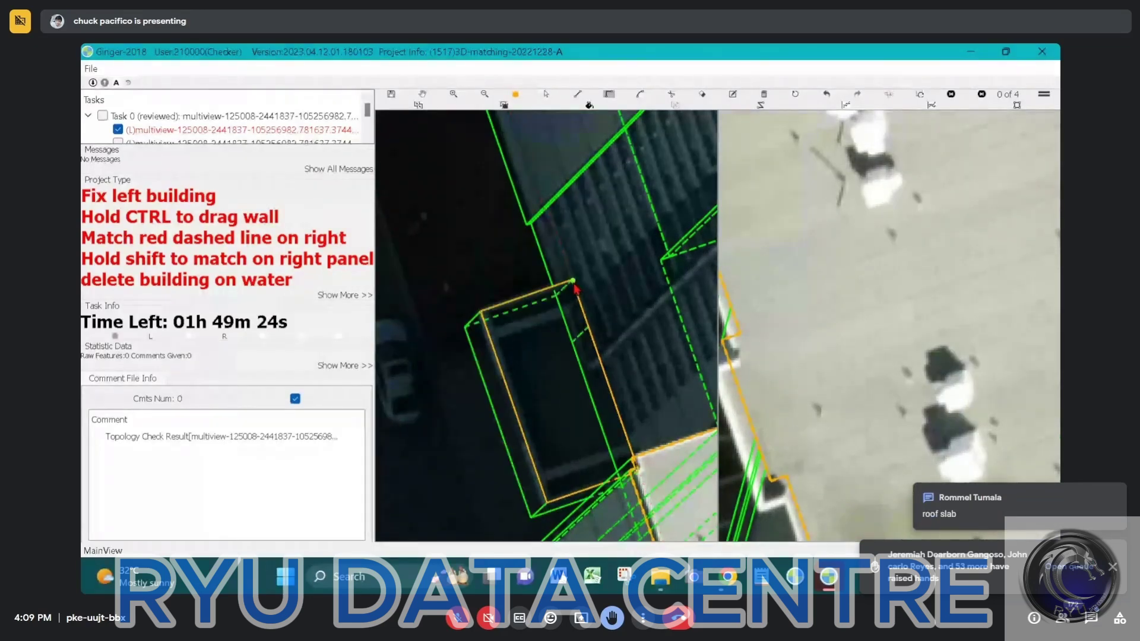
# Step: Select all building outlines again, update them in the right view, and compare both views with the bare imagery
pyautogui.scroll(-2, 575, 290)
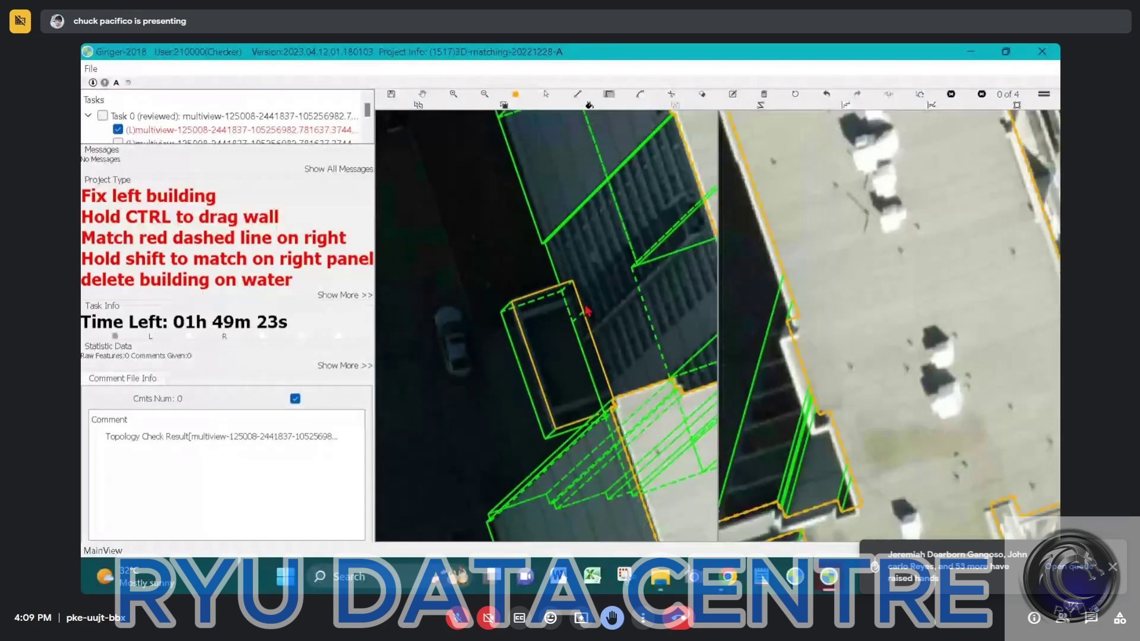
pyautogui.scroll(-3, 585, 310)
pyautogui.press('h')
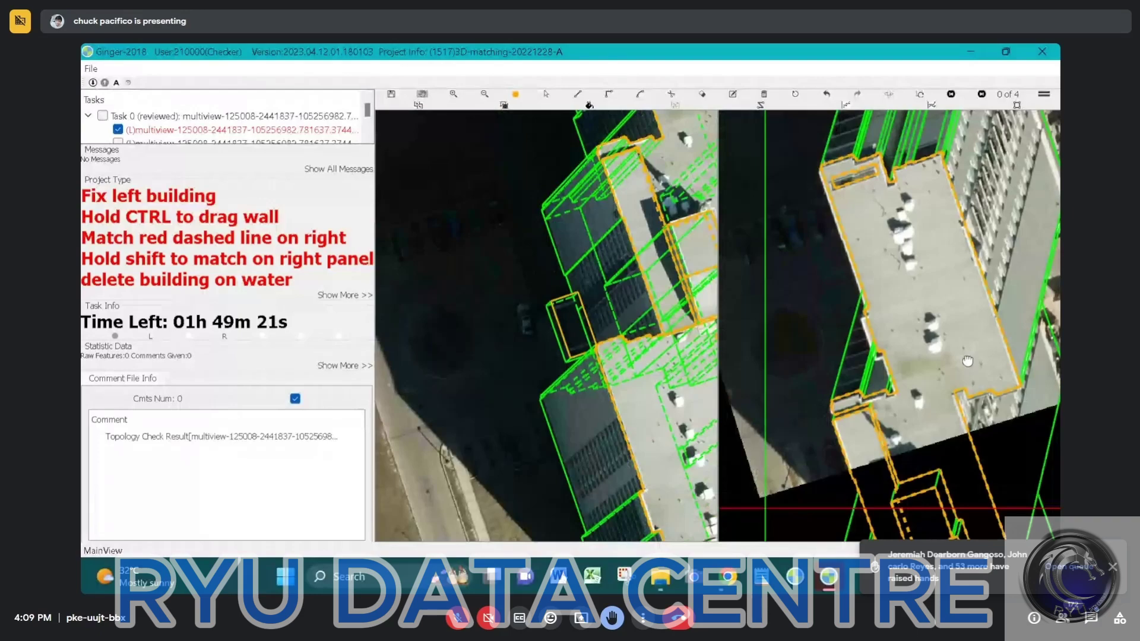
pyautogui.moveTo(968, 361); pyautogui.dragTo(930, 266)
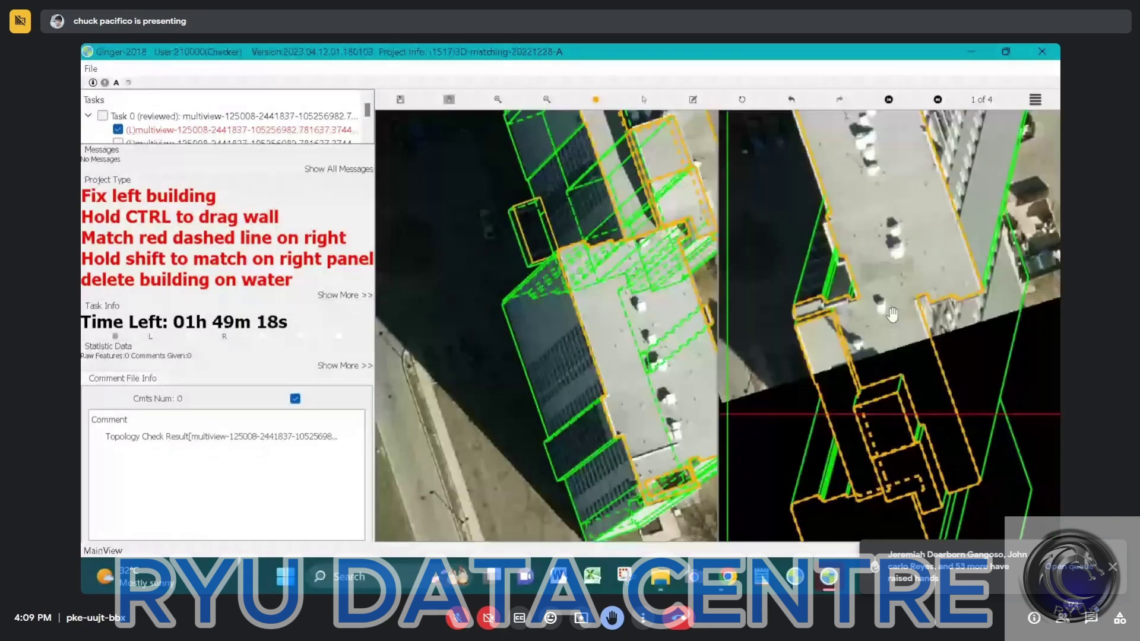
pyautogui.scroll(-2, 893, 315)
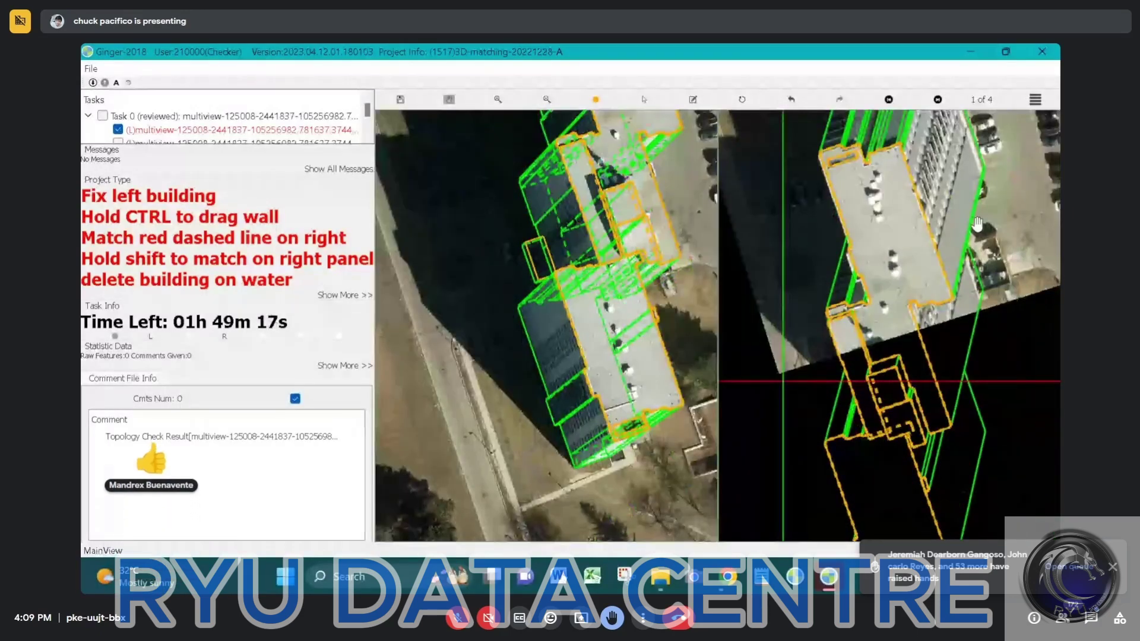
pyautogui.scroll(-2, 603, 284)
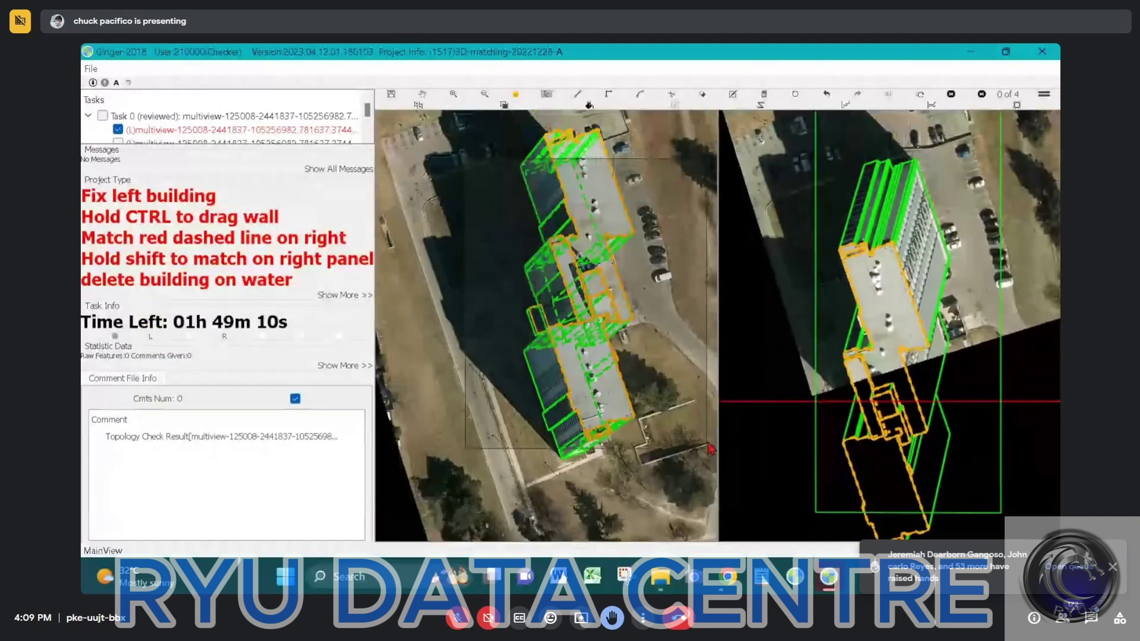
pyautogui.moveTo(462, 122); pyautogui.dragTo(708, 451)
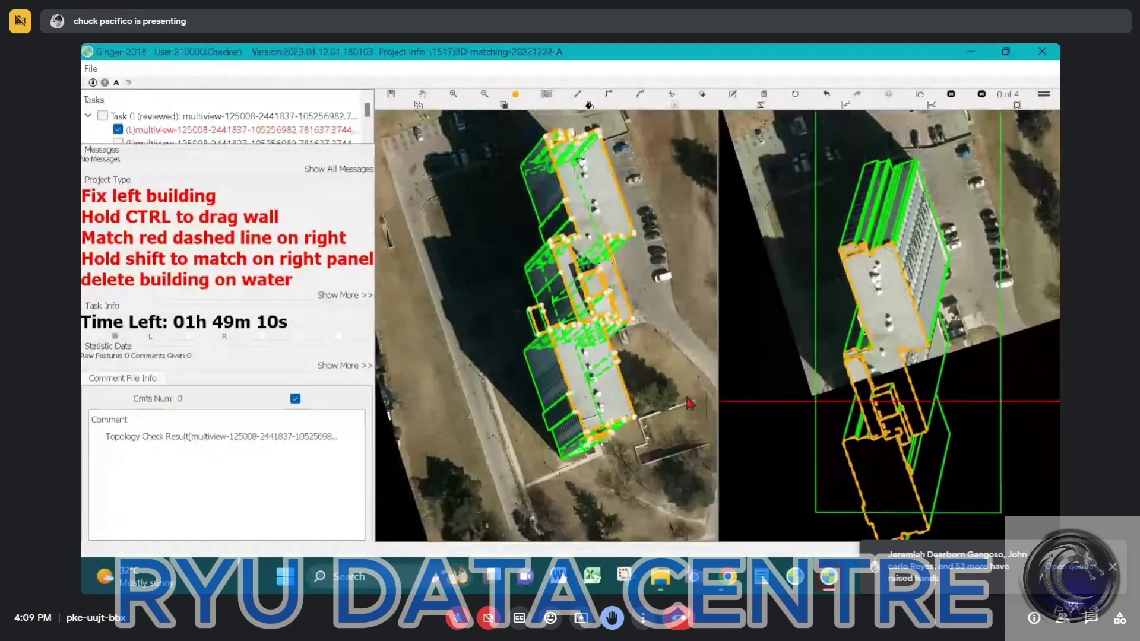
pyautogui.press('Escape')
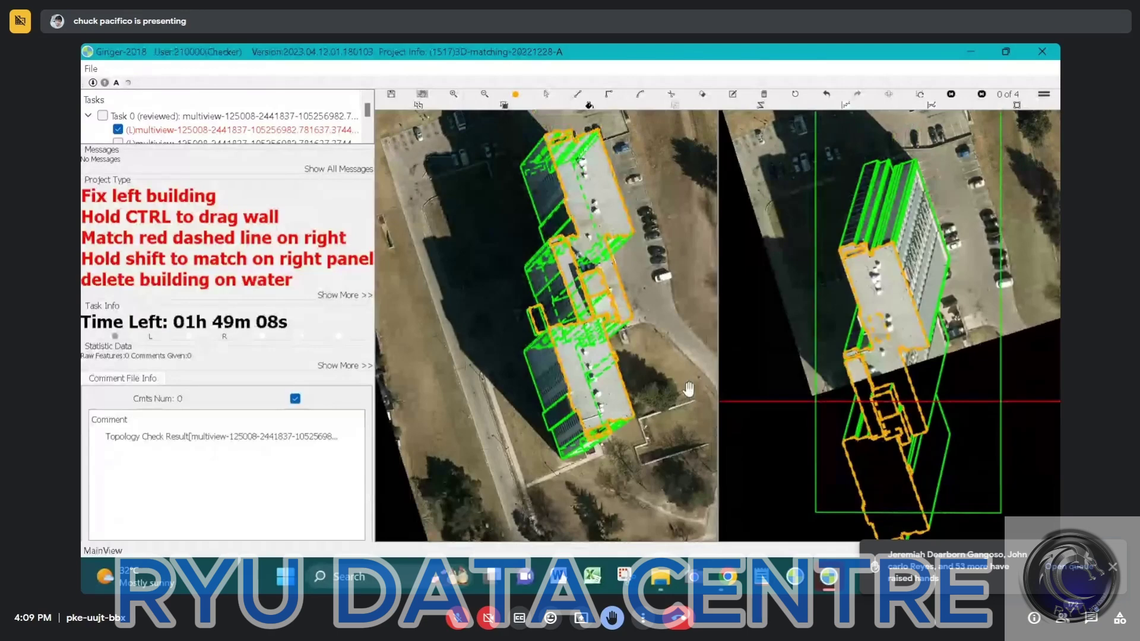
pyautogui.press('space')
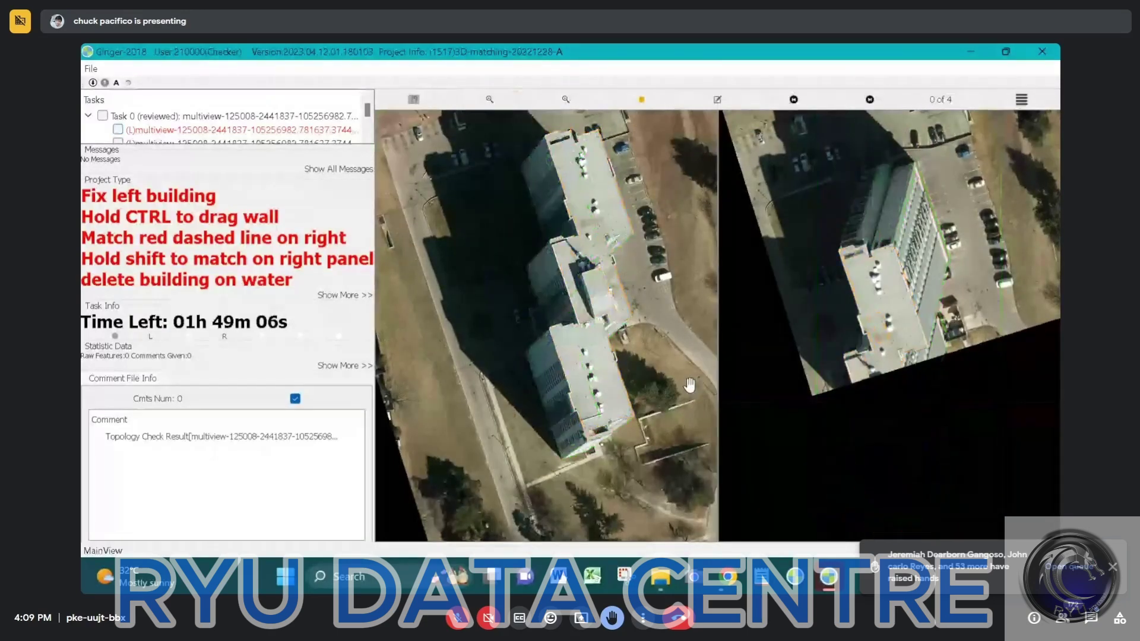
pyautogui.press('space')
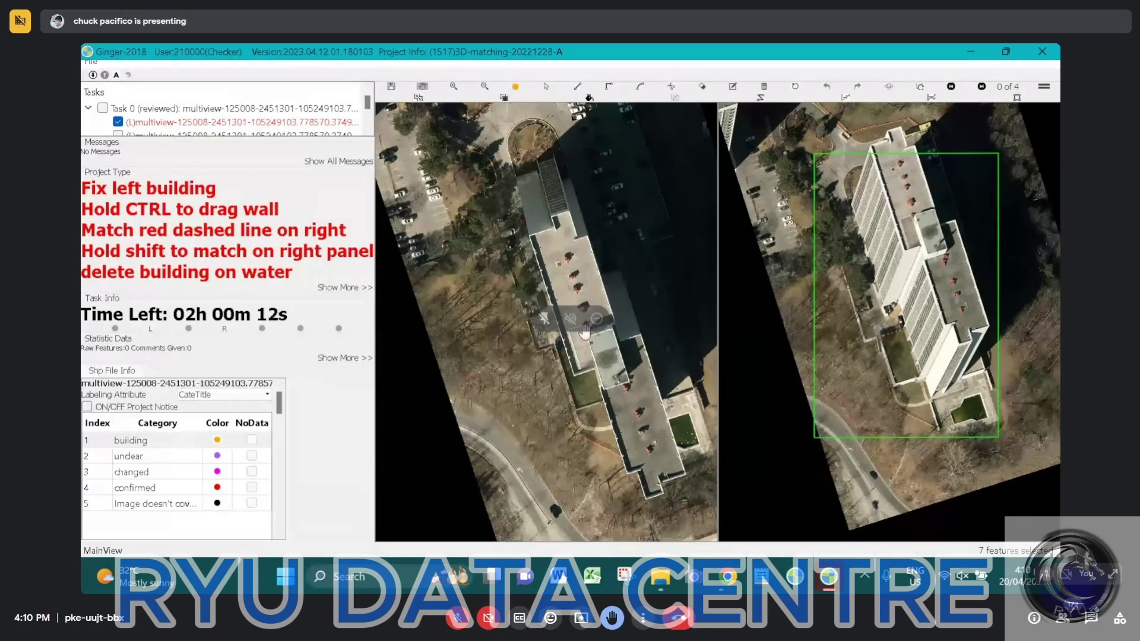
# Step: Examine the new task's high-rise in both aerial views, comparing its stepped roofs, facades and northern annex
pyautogui.scroll(2, 553, 279)
pyautogui.press('Right')
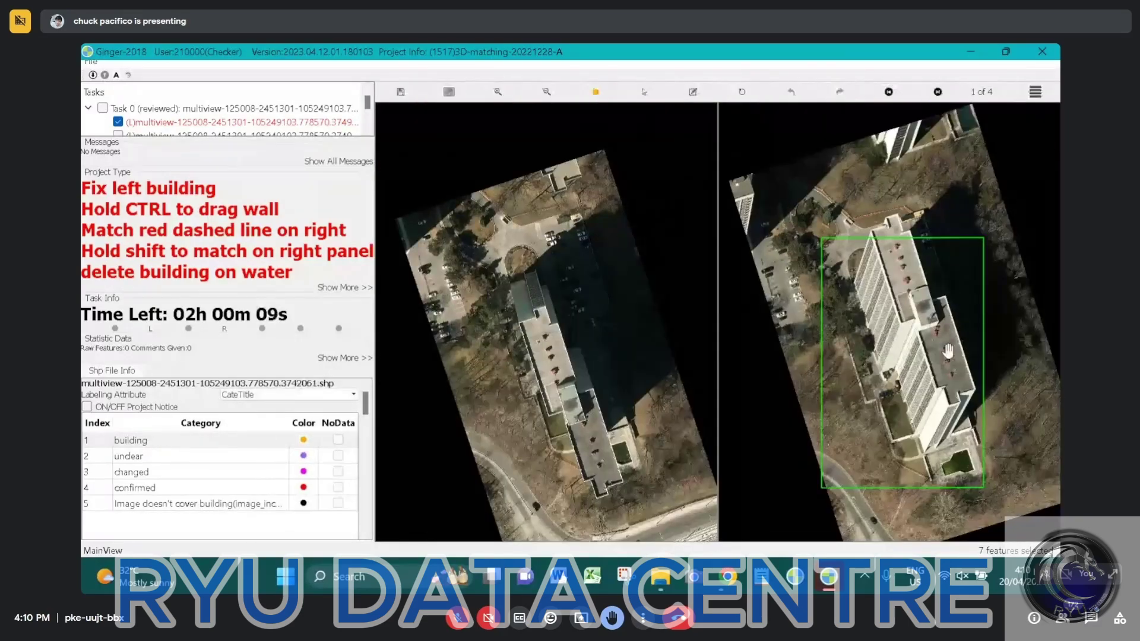
pyautogui.scroll(2, 948, 351)
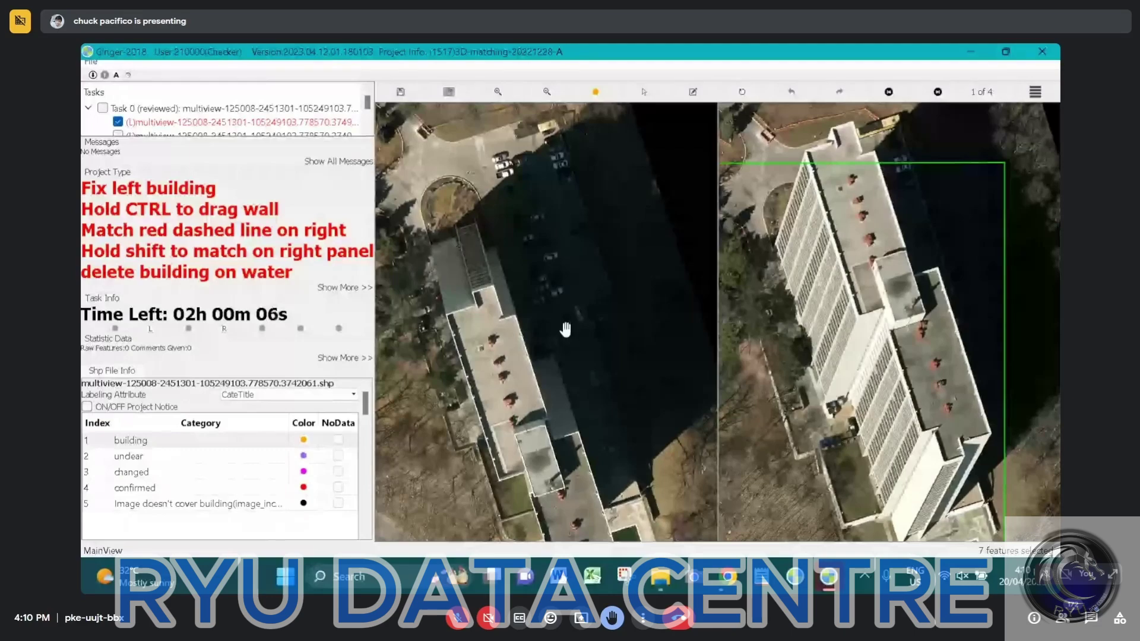
pyautogui.moveTo(569, 442); pyautogui.dragTo(583, 326)
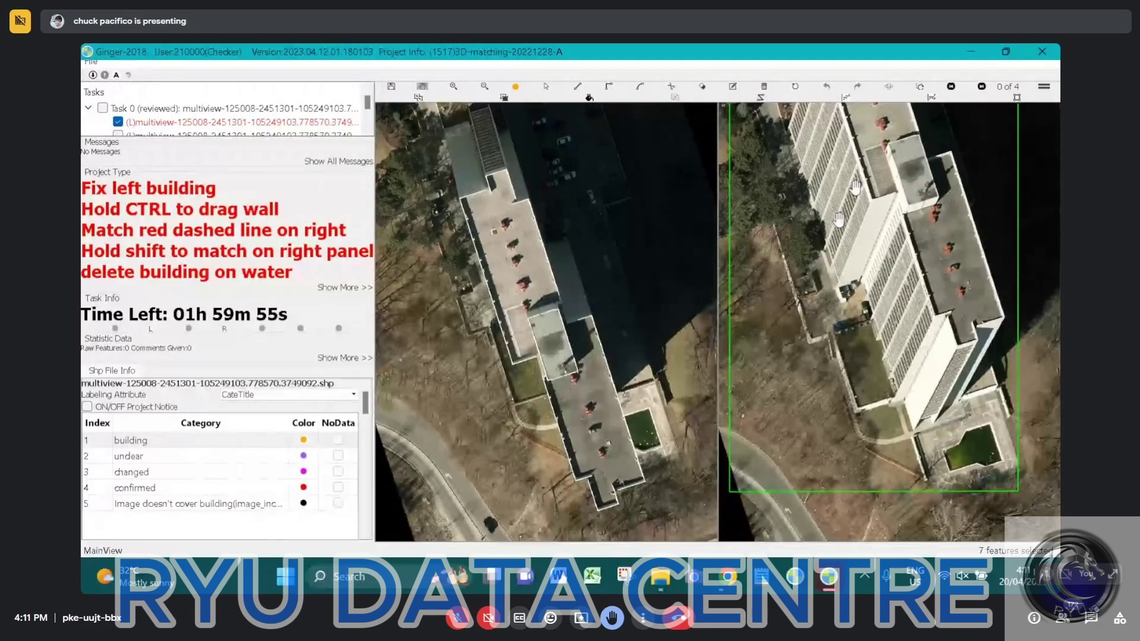
pyautogui.moveTo(856, 187); pyautogui.dragTo(860, 242)
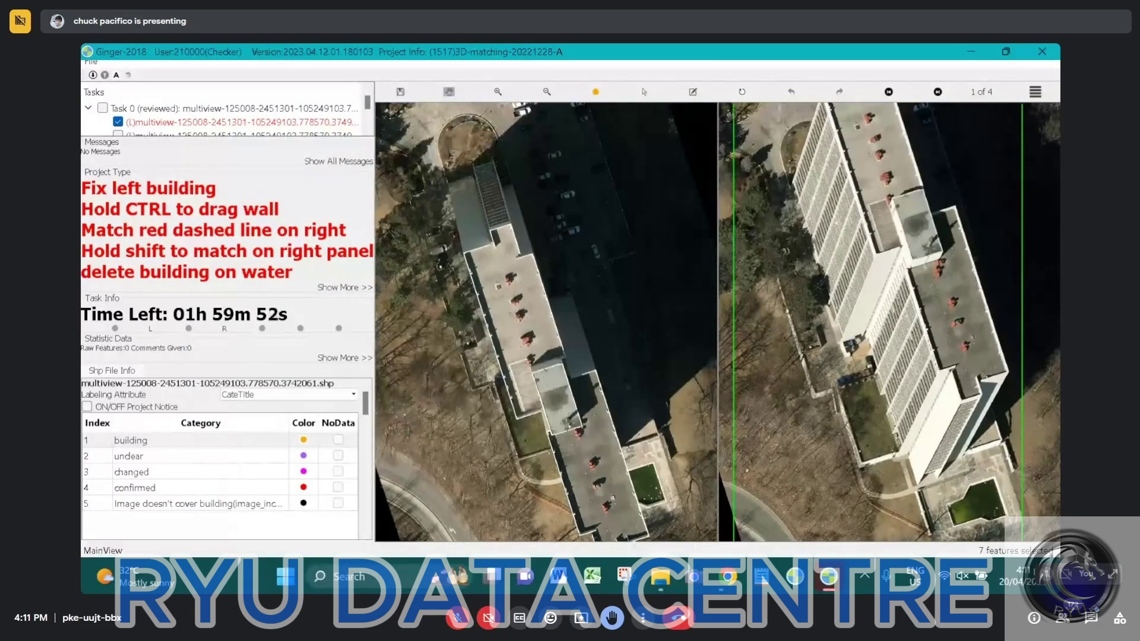
pyautogui.moveTo(919, 251); pyautogui.dragTo(854, 270)
pyautogui.moveTo(497, 223); pyautogui.dragTo(605, 236)
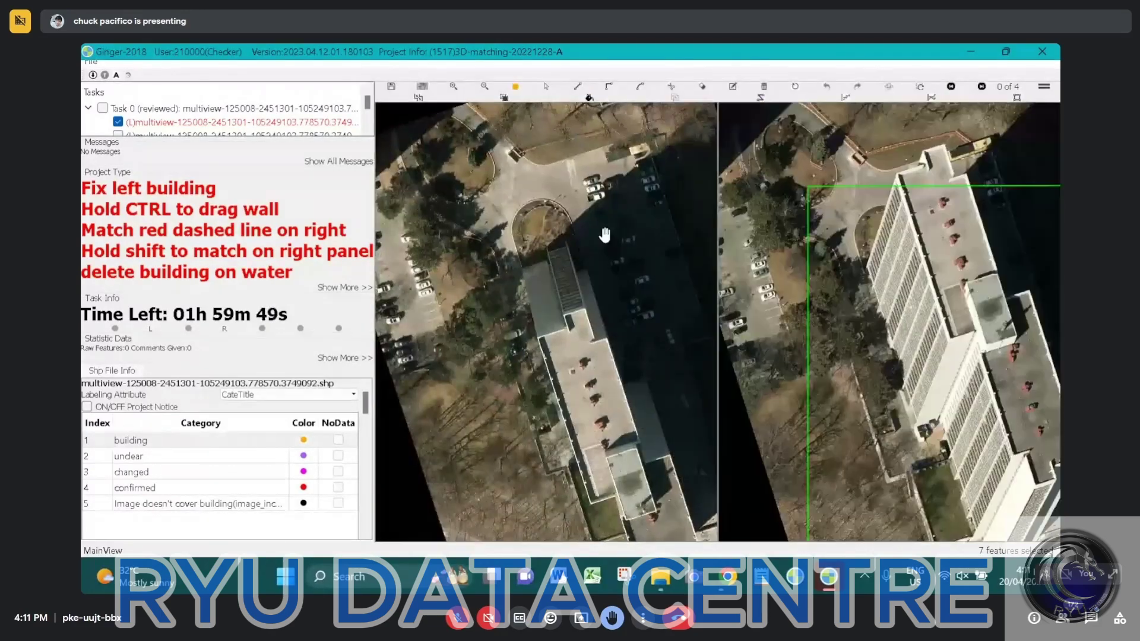
pyautogui.moveTo(659, 341); pyautogui.dragTo(613, 293)
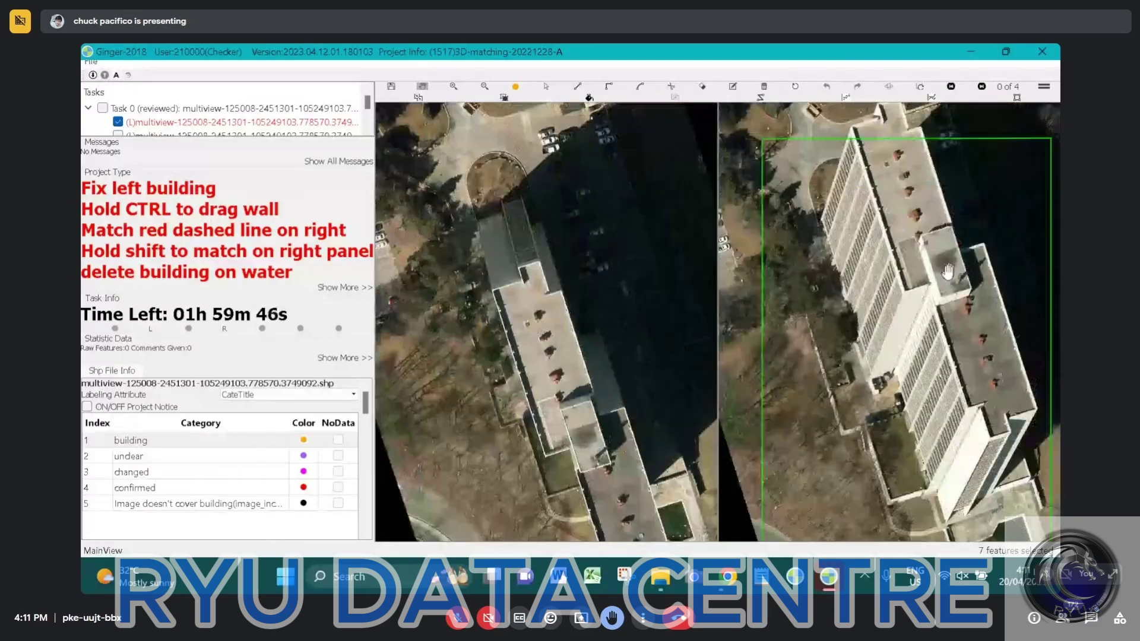
# Step: Compare the high-rise's stepped roofs, facades and northern annex across the right-hand images, from 4 of 4 back to 0 of 4
pyautogui.press('pagedown')
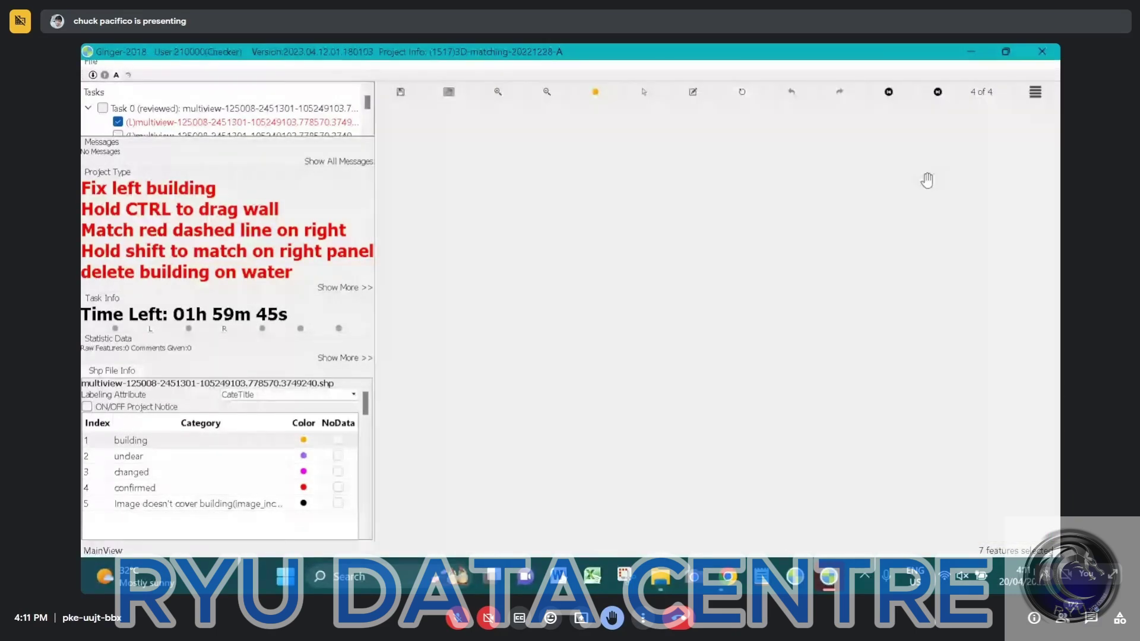
pyautogui.press('pageup')
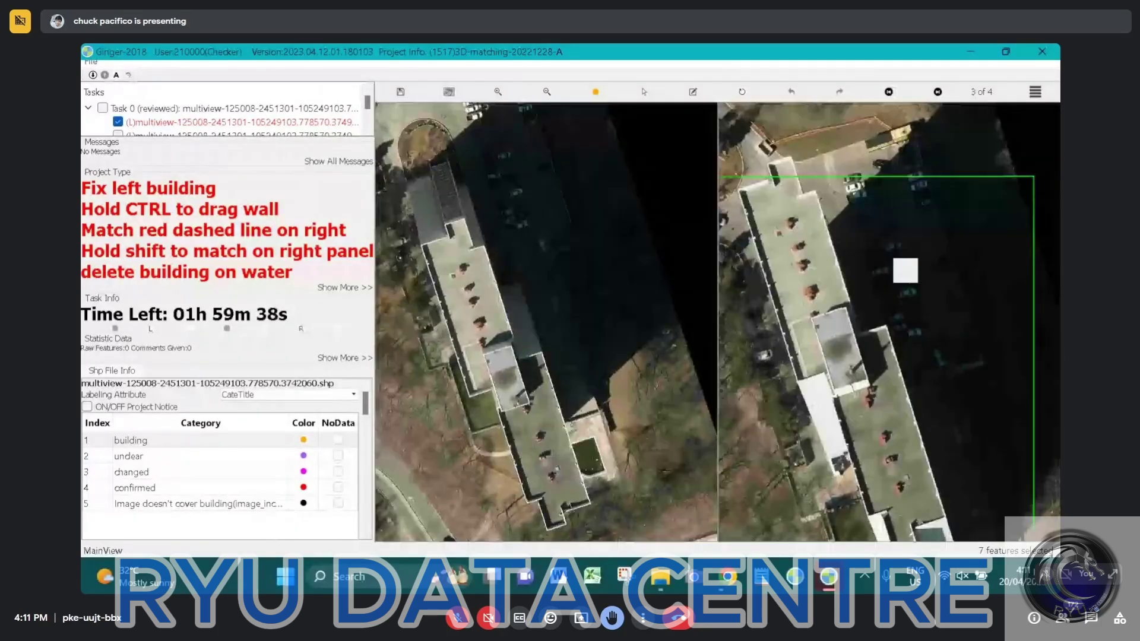
pyautogui.press('pageup')
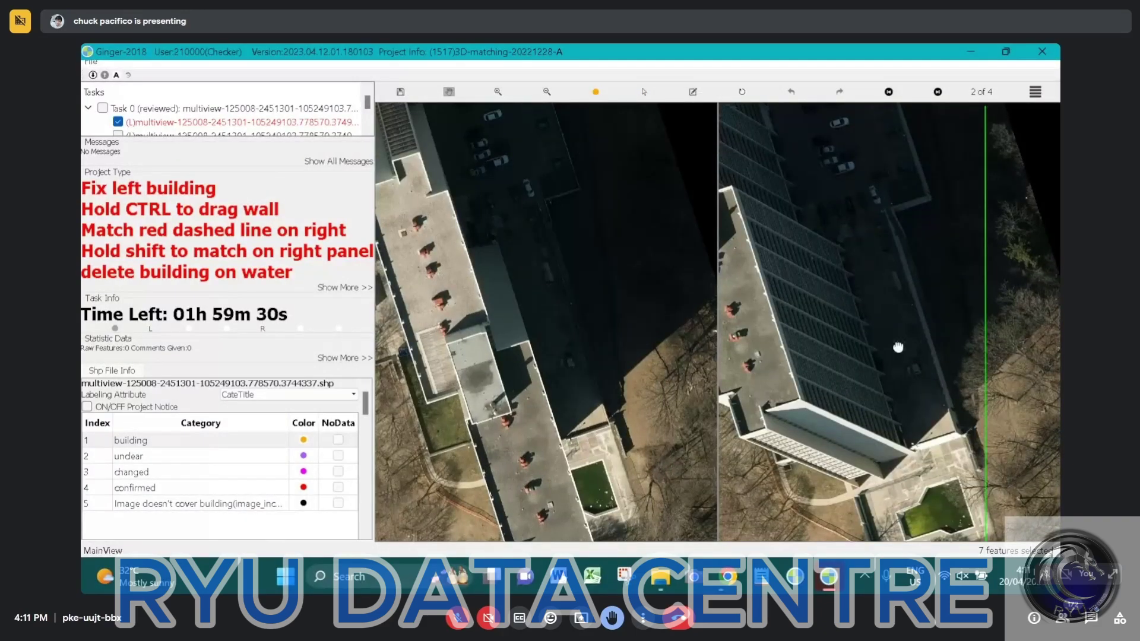
pyautogui.moveTo(898, 347); pyautogui.dragTo(899, 341)
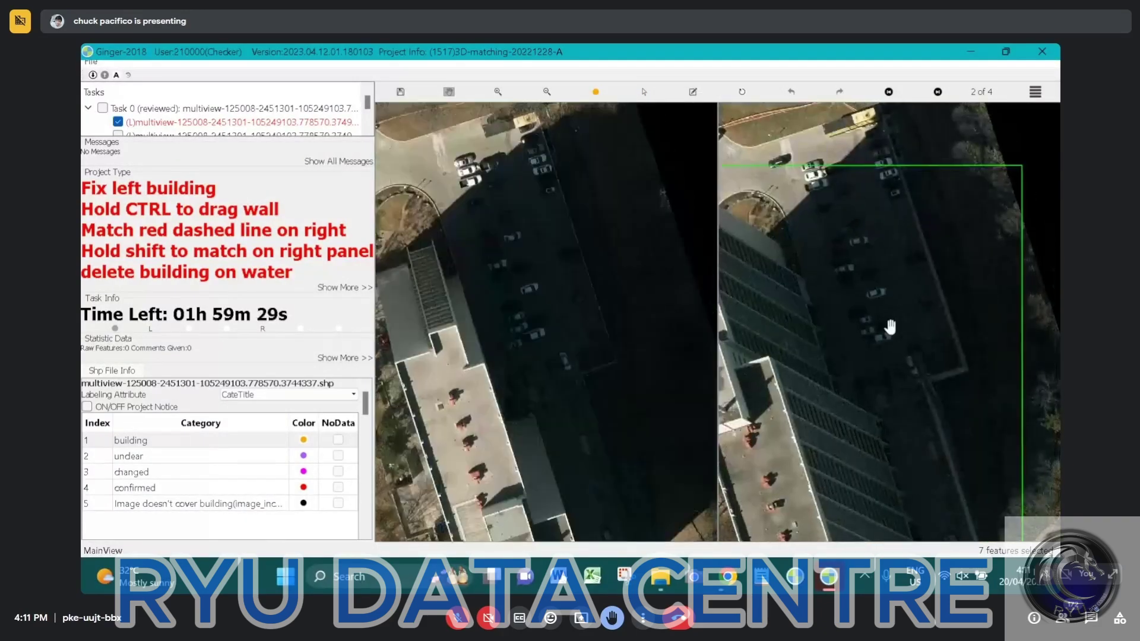
pyautogui.scroll(1, 890, 326)
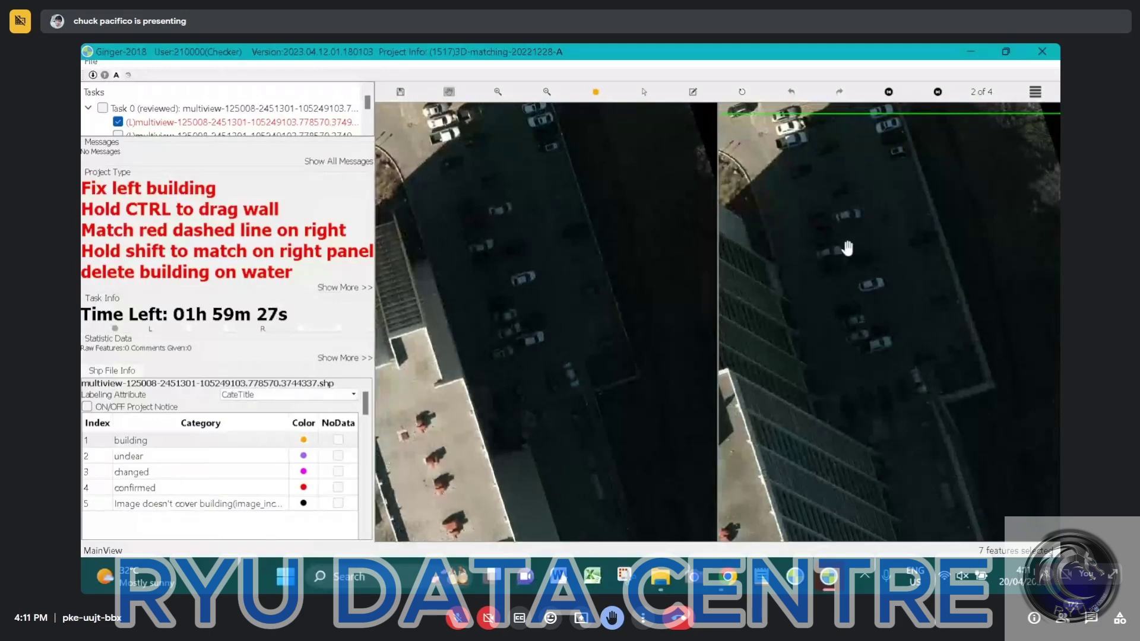
pyautogui.scroll(-2, 883, 333)
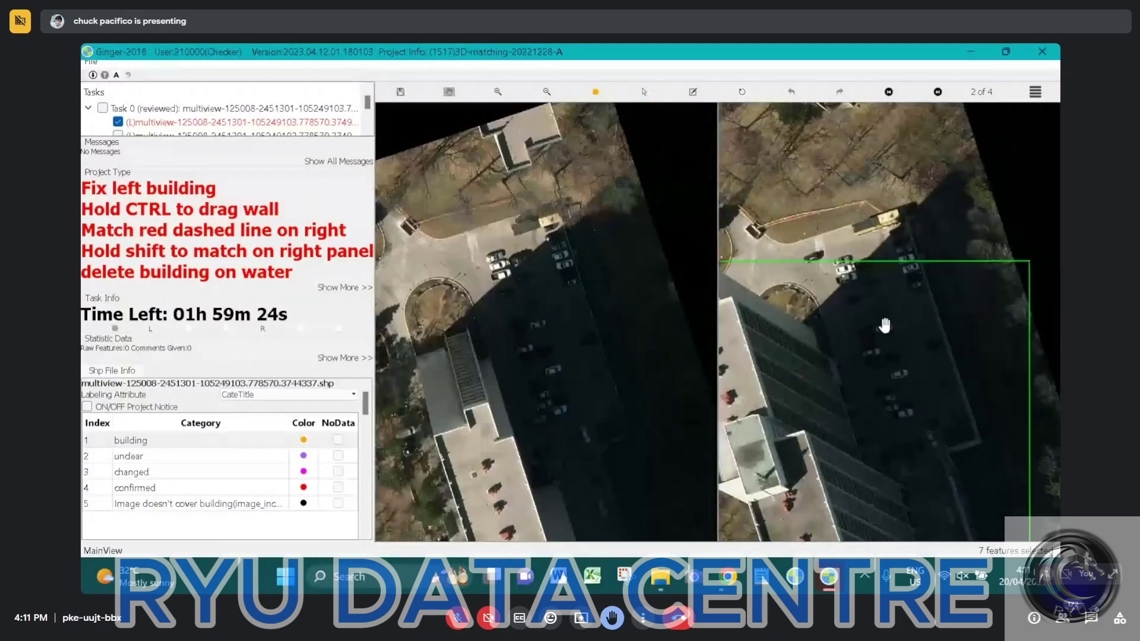
pyautogui.scroll(-2, 884, 315)
pyautogui.press('Left')
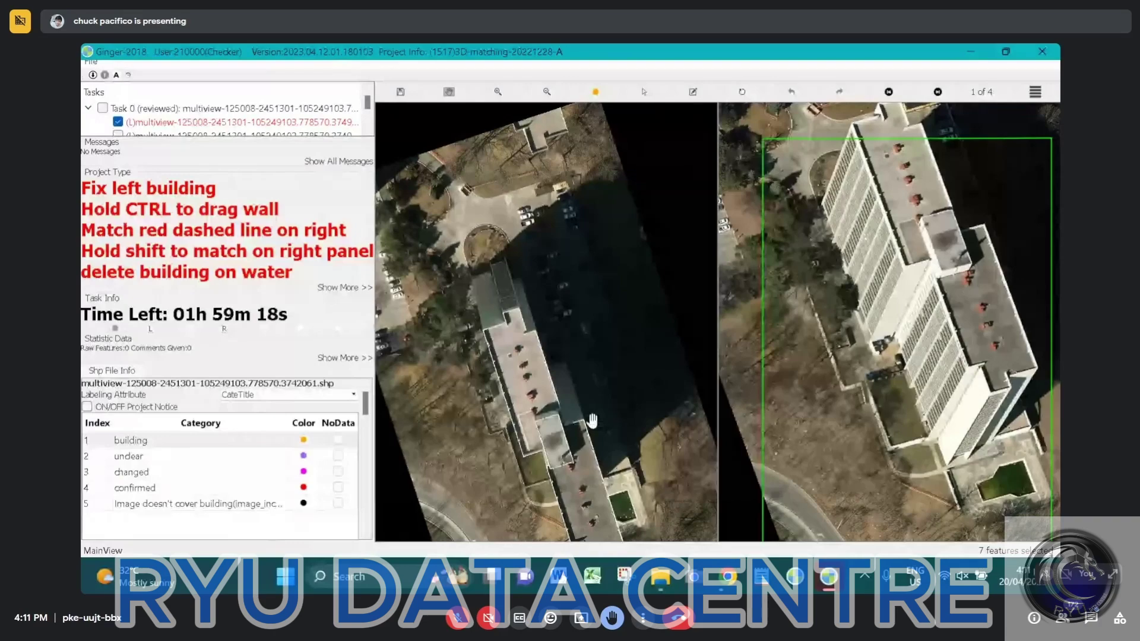
pyautogui.press('Left')
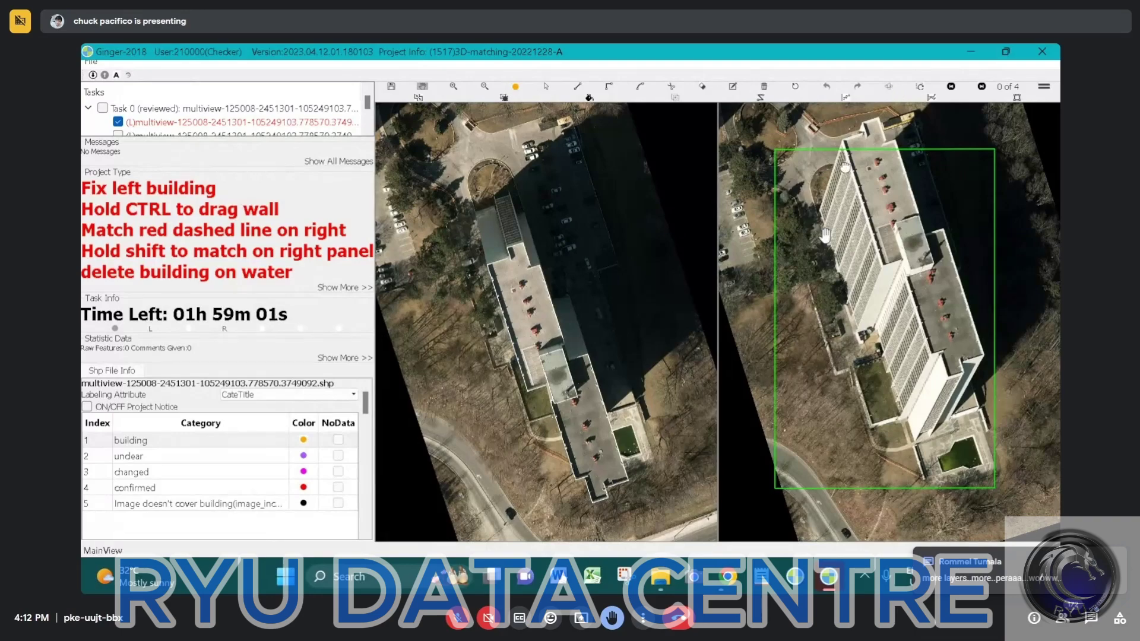
pyautogui.moveTo(641, 223); pyautogui.dragTo(634, 259)
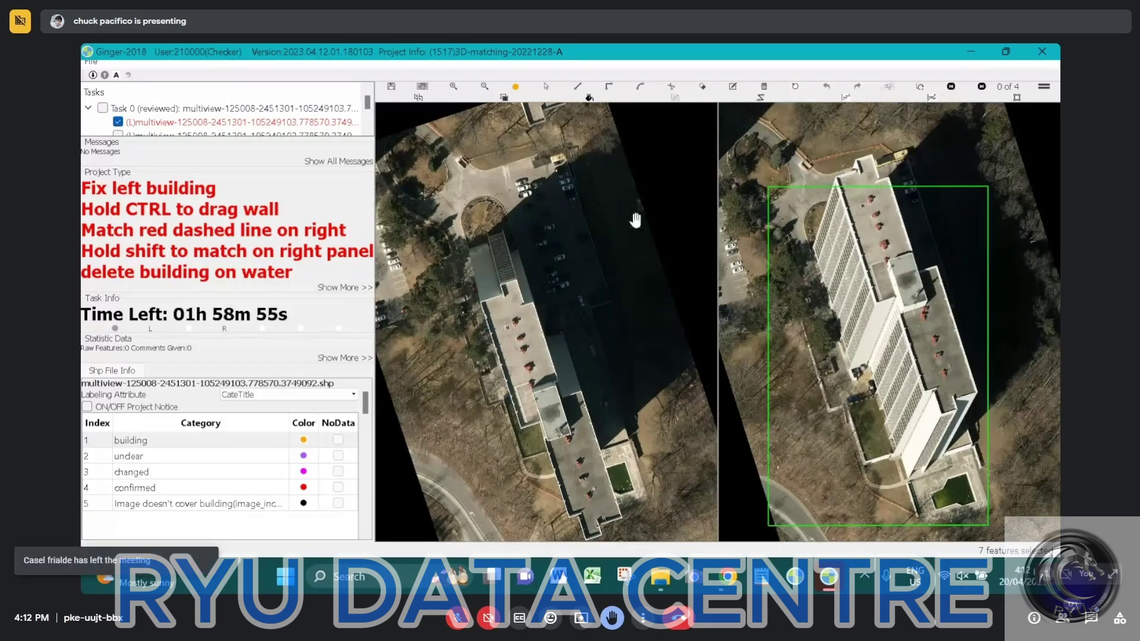
pyautogui.scroll(1, 646, 202)
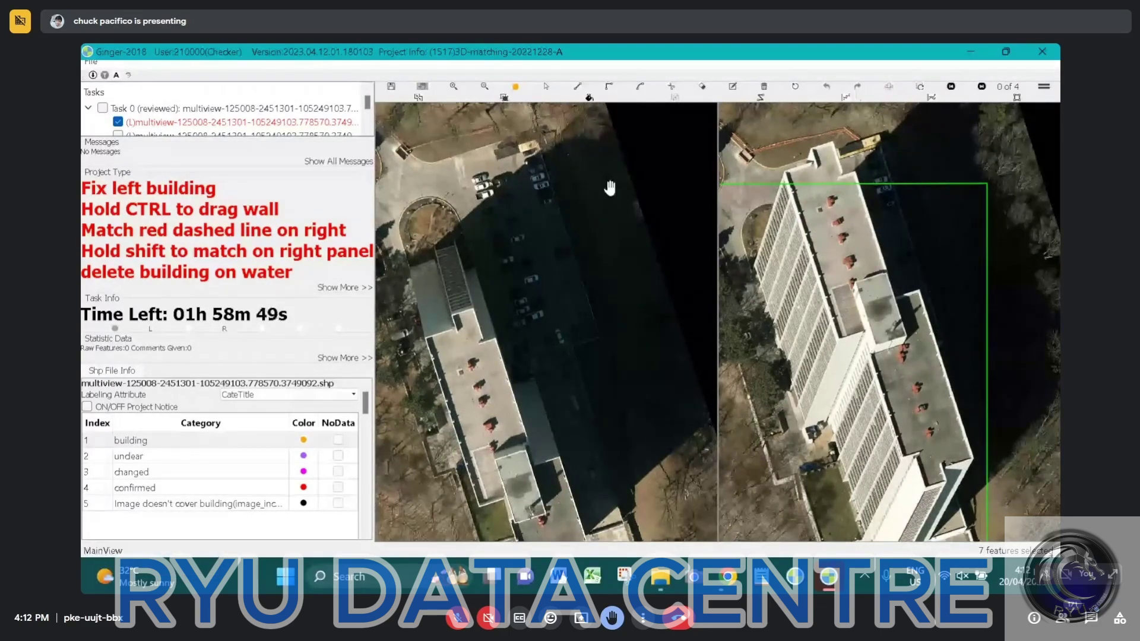
pyautogui.moveTo(625, 224); pyautogui.dragTo(630, 209)
pyautogui.press('Left')
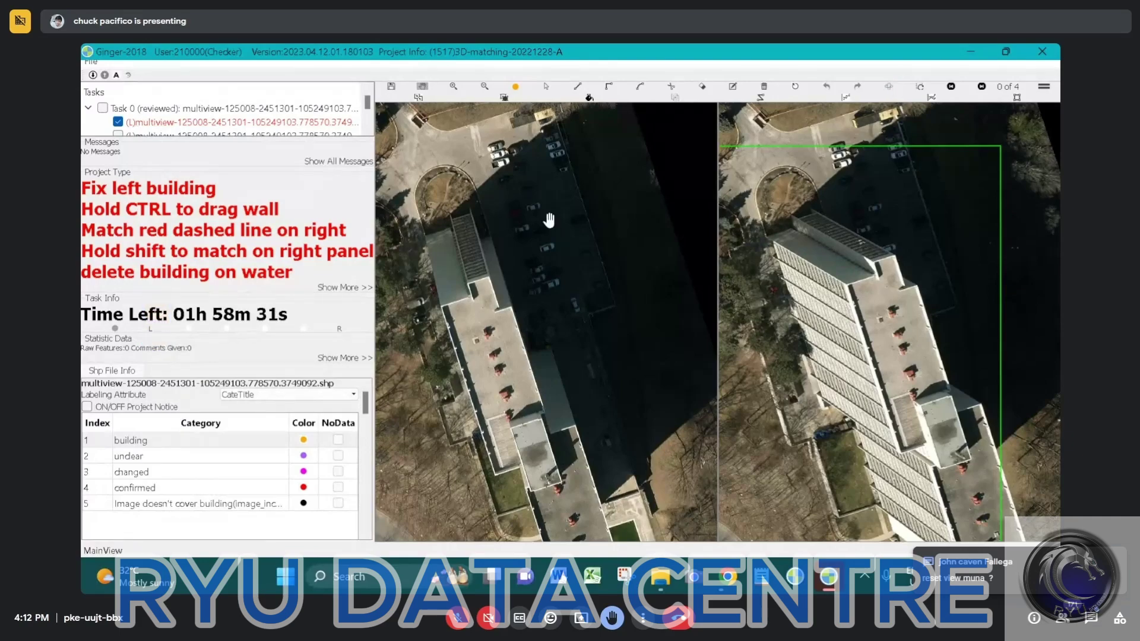
pyautogui.moveTo(581, 310); pyautogui.dragTo(639, 236)
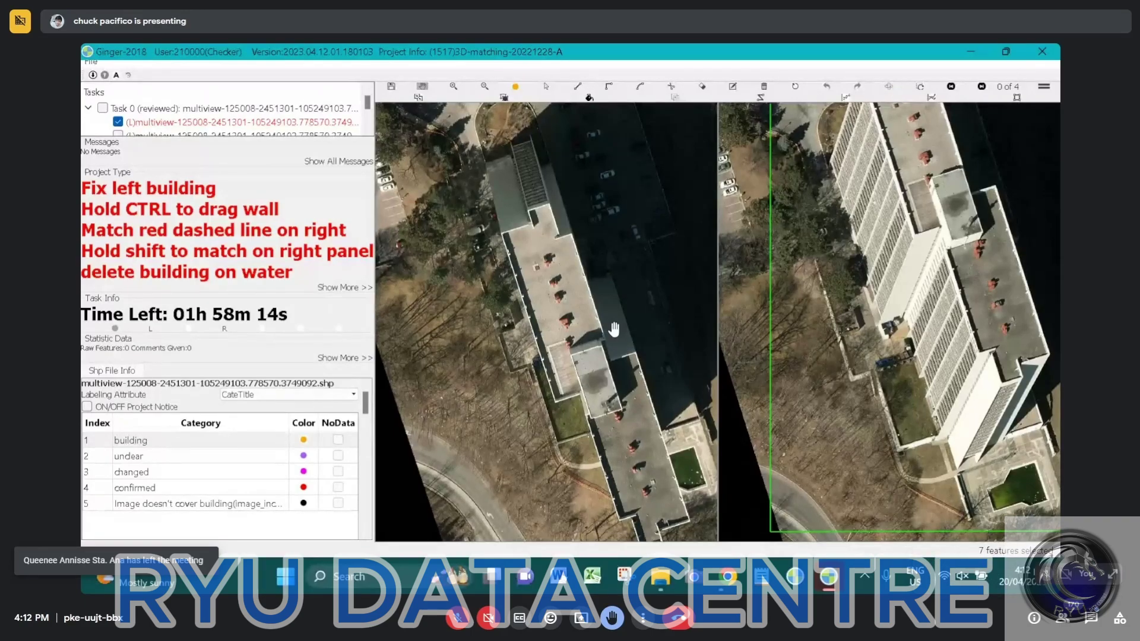
pyautogui.moveTo(614, 330); pyautogui.dragTo(542, 343)
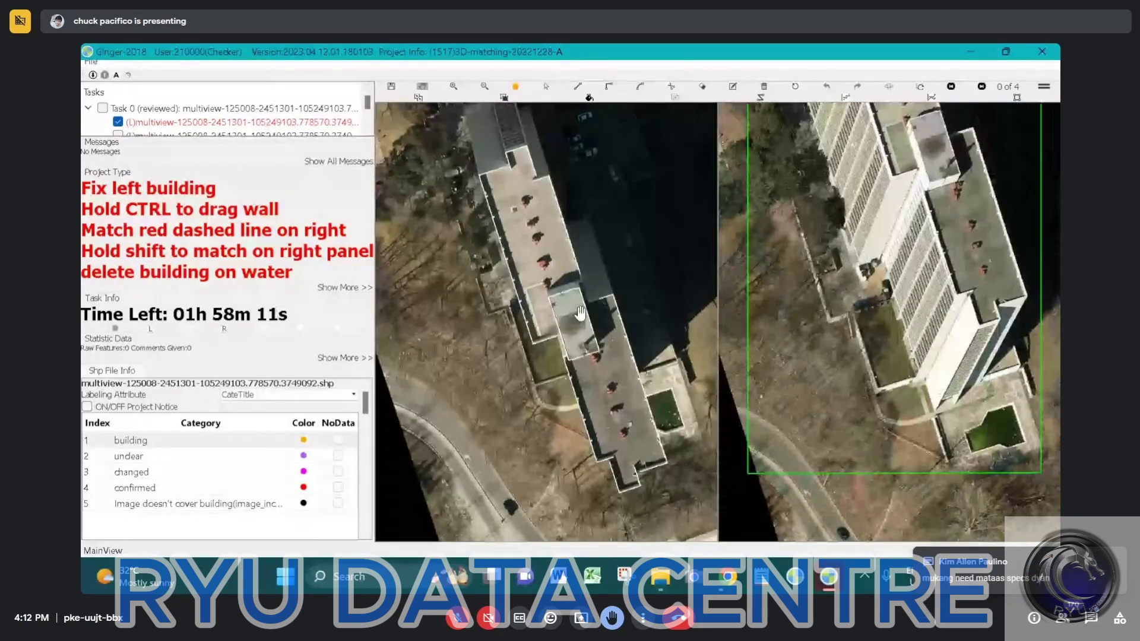
# Step: Start a building outline on the raised rooftop block between the two roof sections, tracing its west edge and the notched southwest corner
pyautogui.scroll(2, 586, 292)
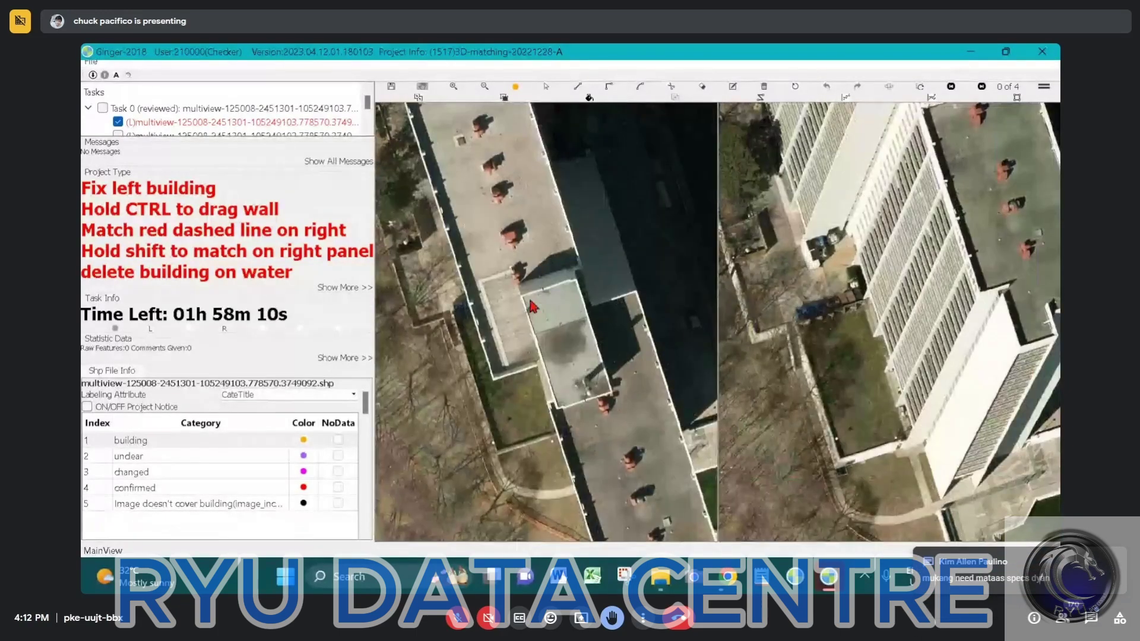
pyautogui.scroll(1, 522, 305)
pyautogui.scroll(1, 522, 304)
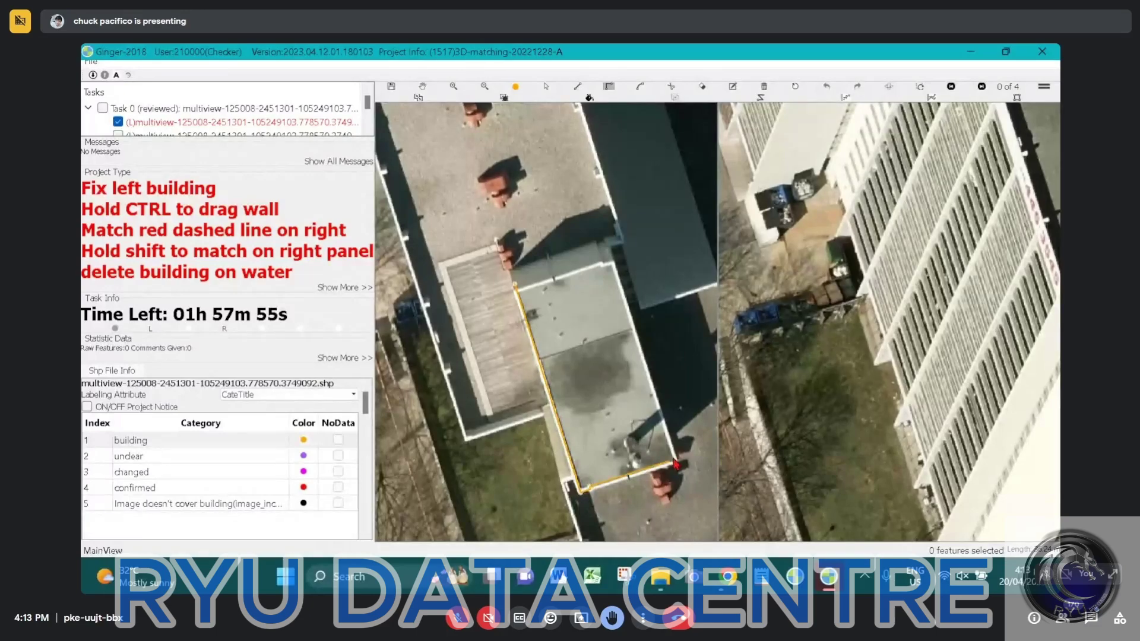
pyautogui.scroll(2, 568, 485)
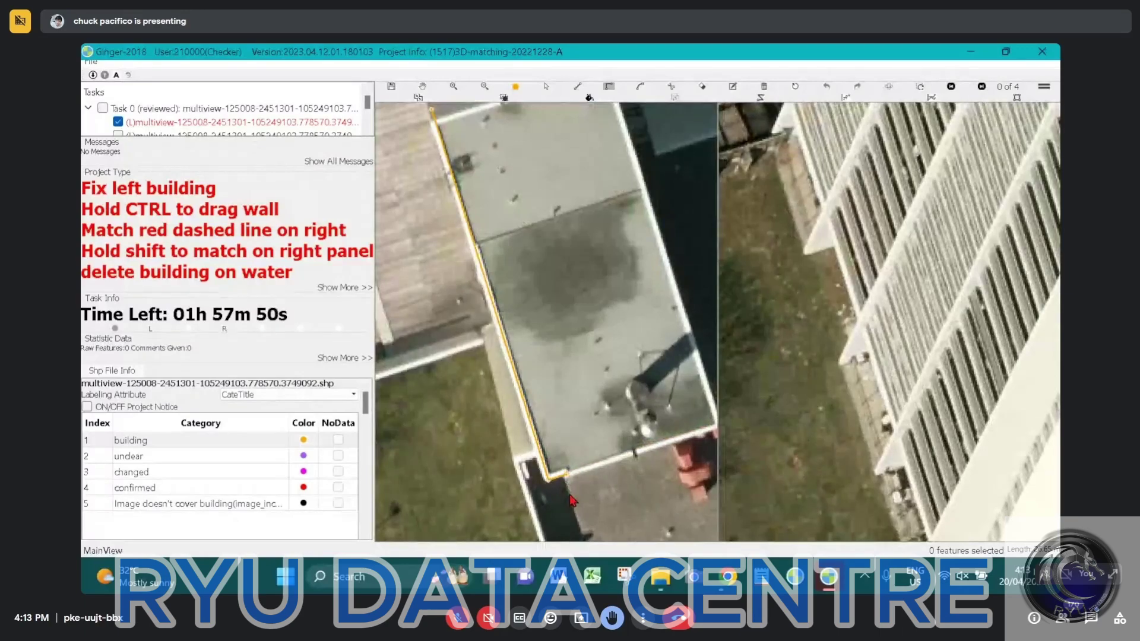
pyautogui.scroll(2, 572, 501)
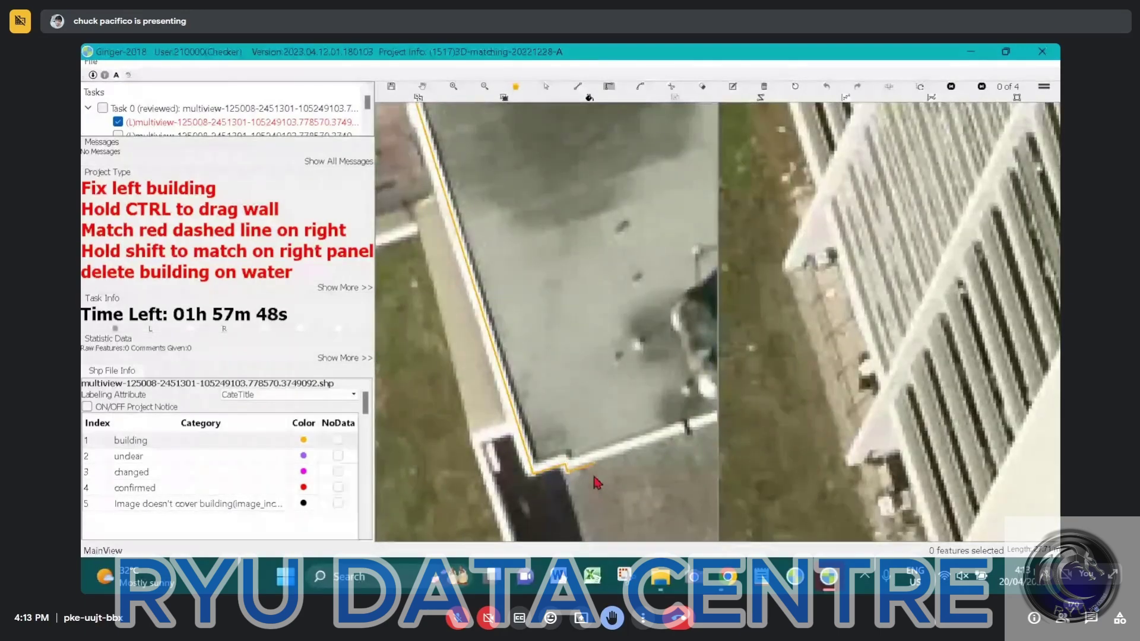
pyautogui.scroll(-3, 606, 470)
pyautogui.scroll(3, 670, 501)
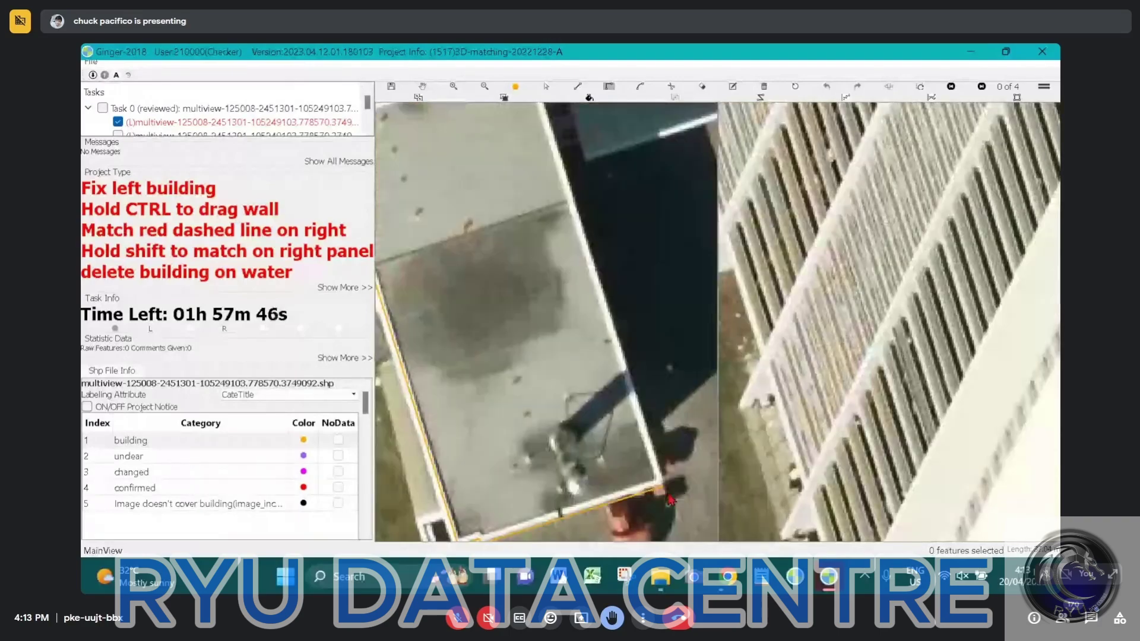
# Step: Continue the rooftop block's outline up its east edge and around the northeast notch, closing it along the north side
pyautogui.click(668, 494)
pyautogui.scroll(-3, 668, 494)
pyautogui.scroll(3, 583, 260)
pyautogui.click(607, 308)
pyautogui.click(585, 316)
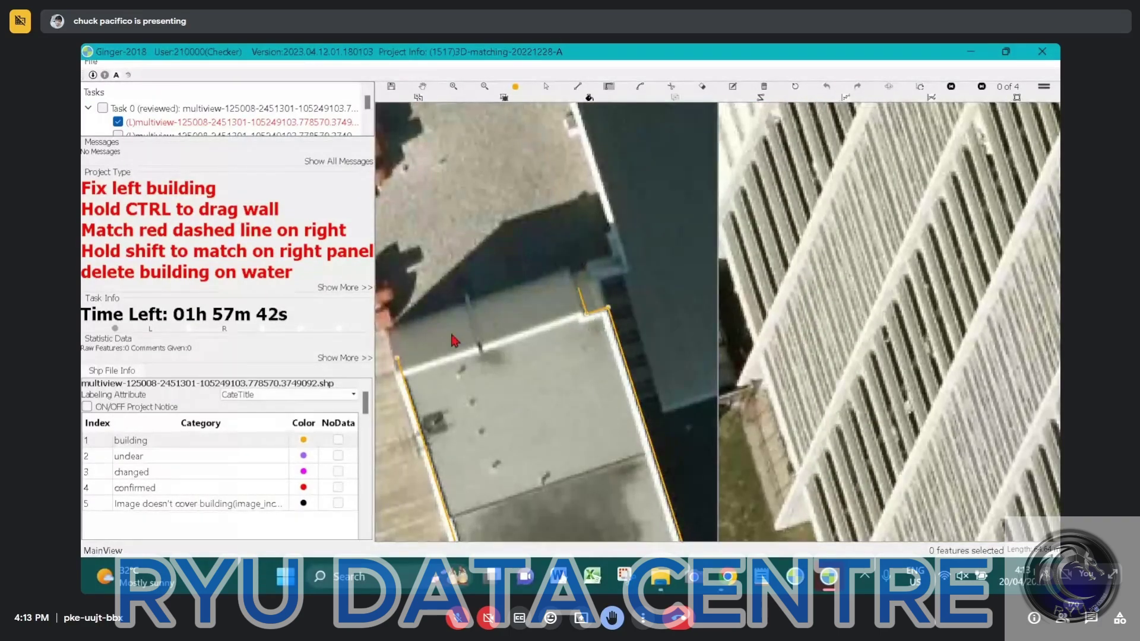
pyautogui.click(398, 360)
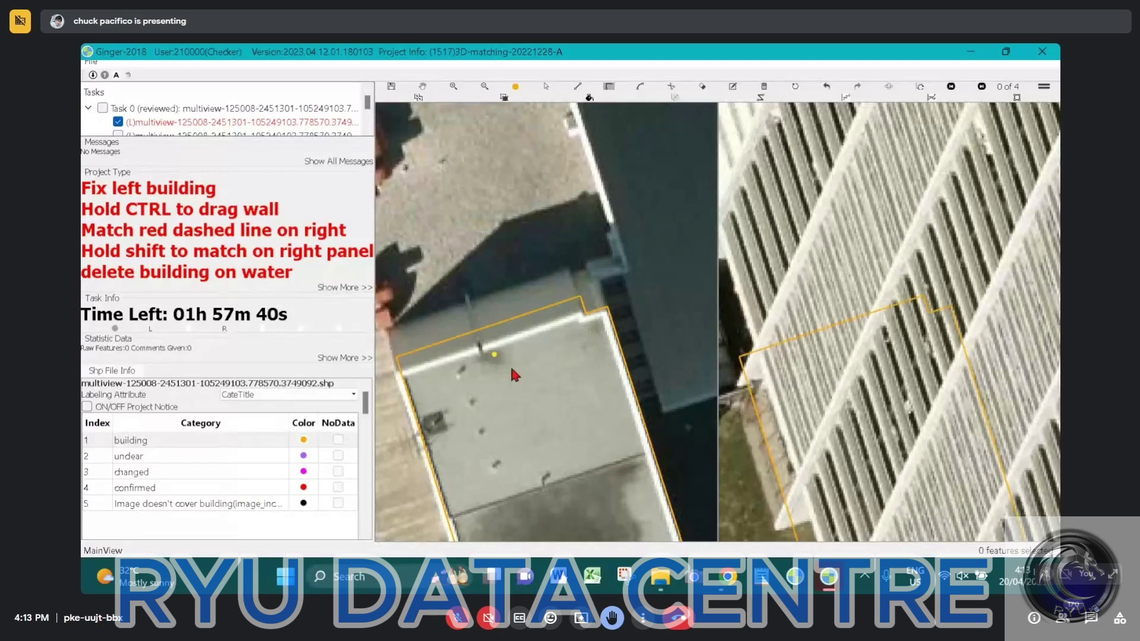
# Step: Pull the north edge of the rooftop block's outline south onto the roof's white parapet
pyautogui.scroll(-2, 526, 358)
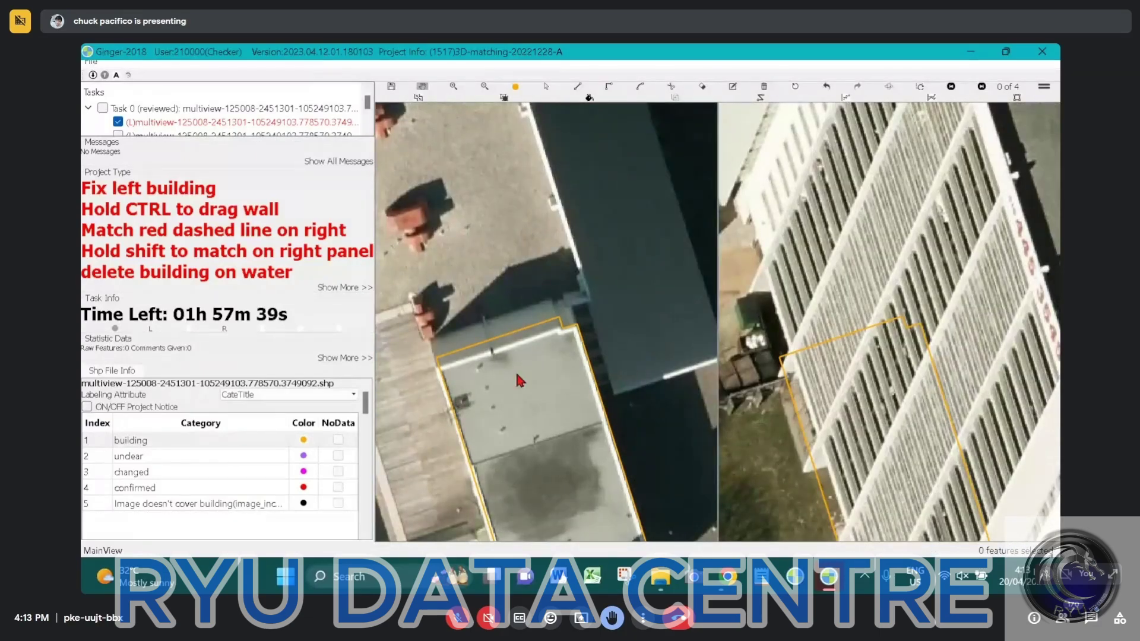
pyautogui.click(516, 376)
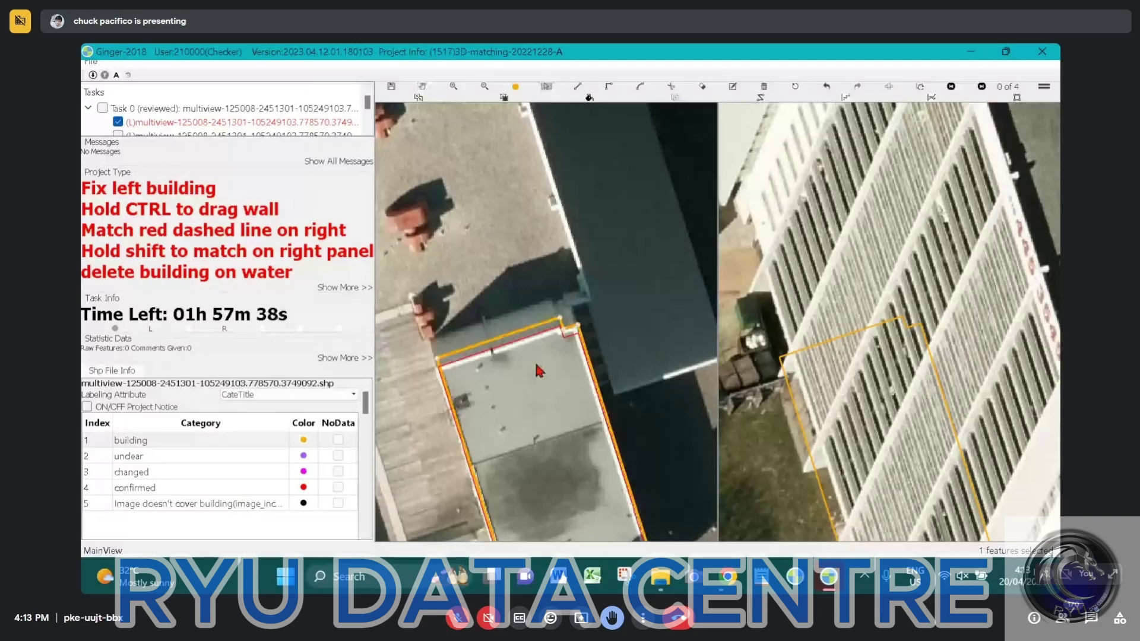
pyautogui.moveTo(537, 364); pyautogui.dragTo(539, 367)
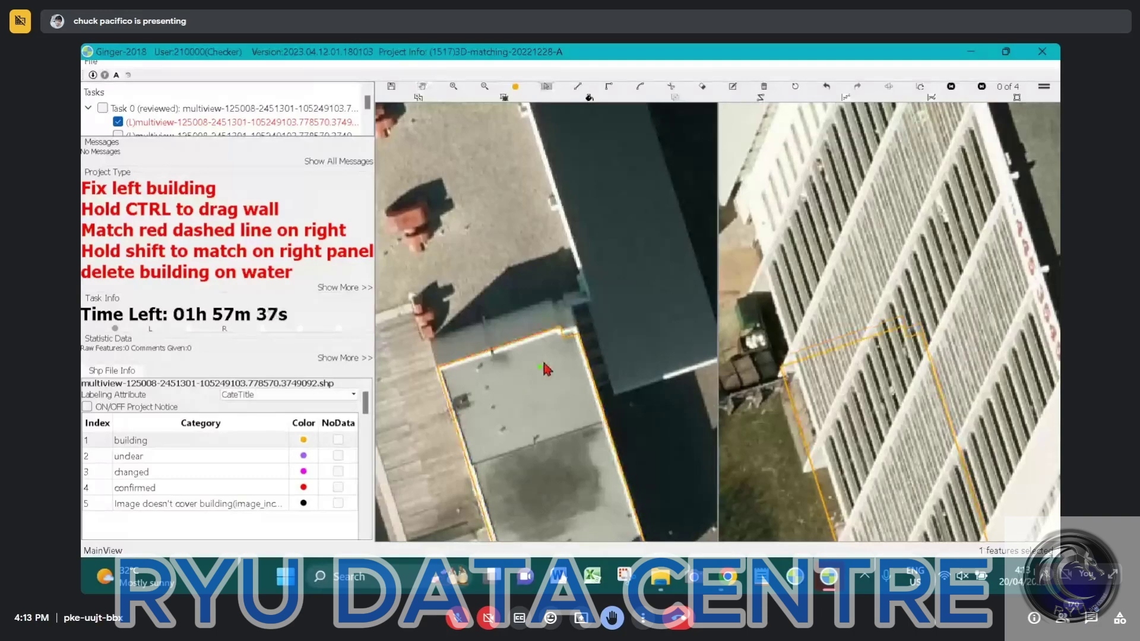
pyautogui.scroll(1, 554, 353)
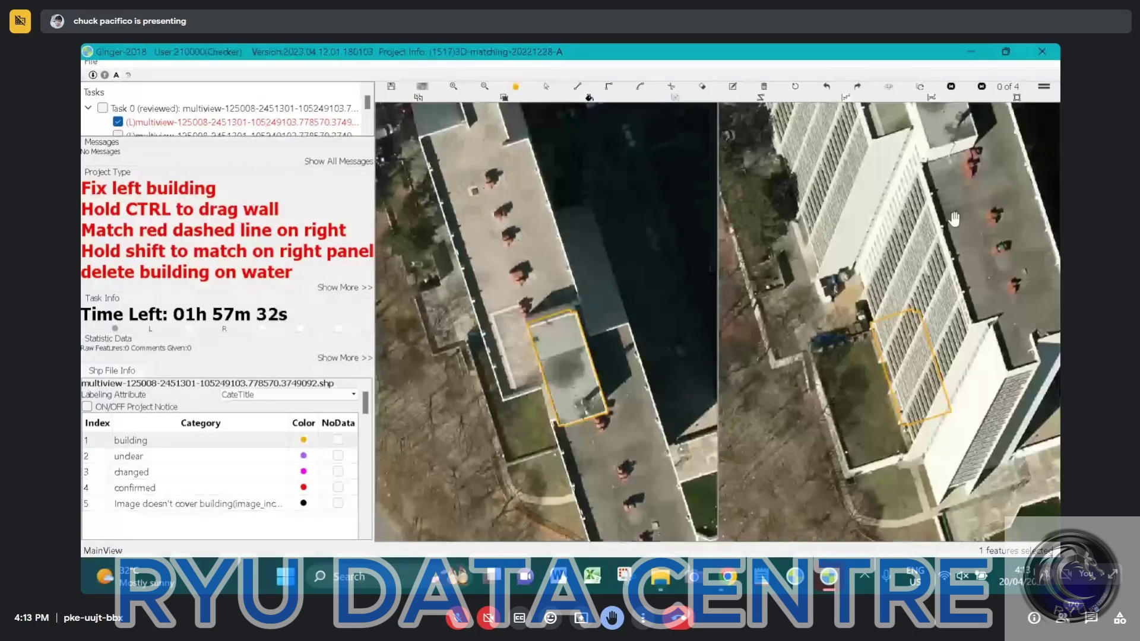
pyautogui.moveTo(952, 125); pyautogui.dragTo(939, 231)
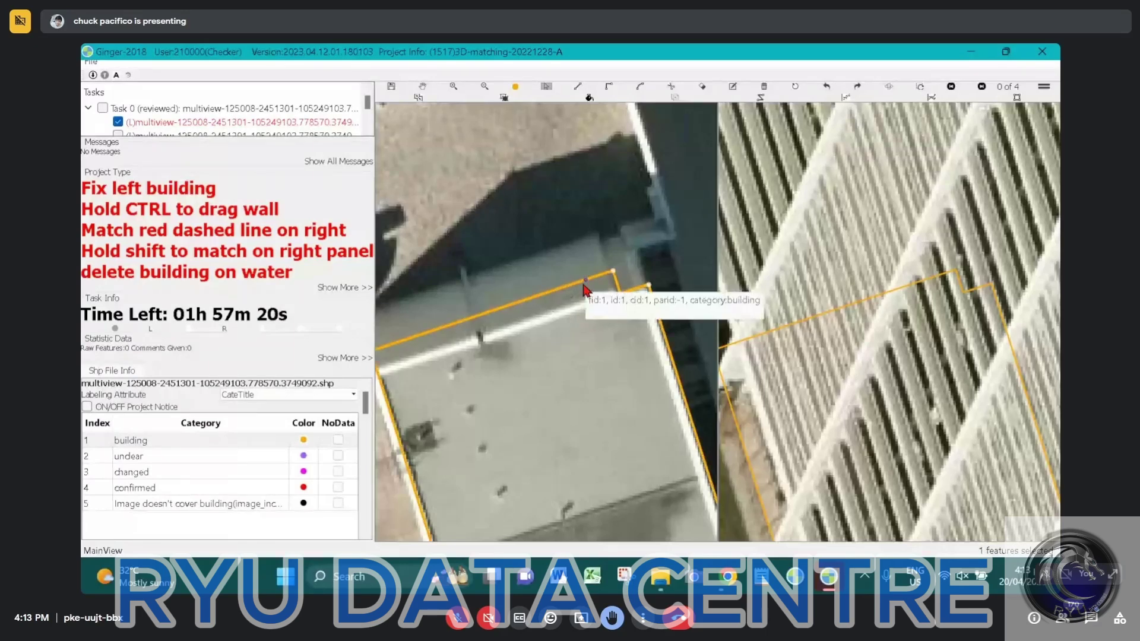
pyautogui.moveTo(585, 274); pyautogui.dragTo(600, 297)
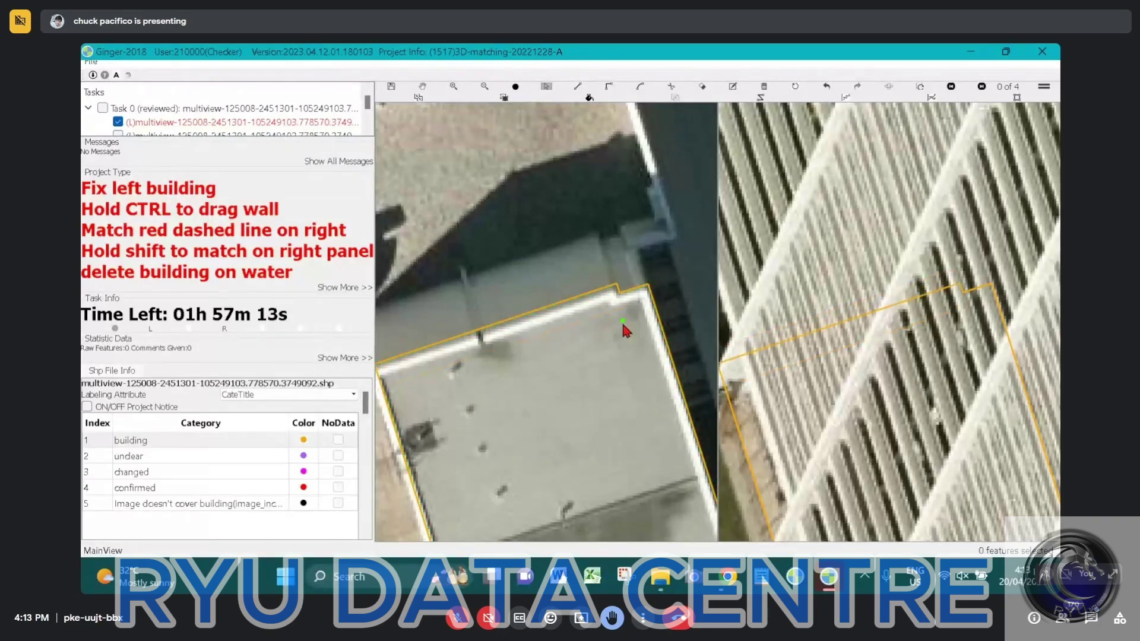
# Step: Select the rooftop block's outline in the left image and extend its walls northward to a separate ground footprint
pyautogui.scroll(-5, 623, 326)
pyautogui.press('space')
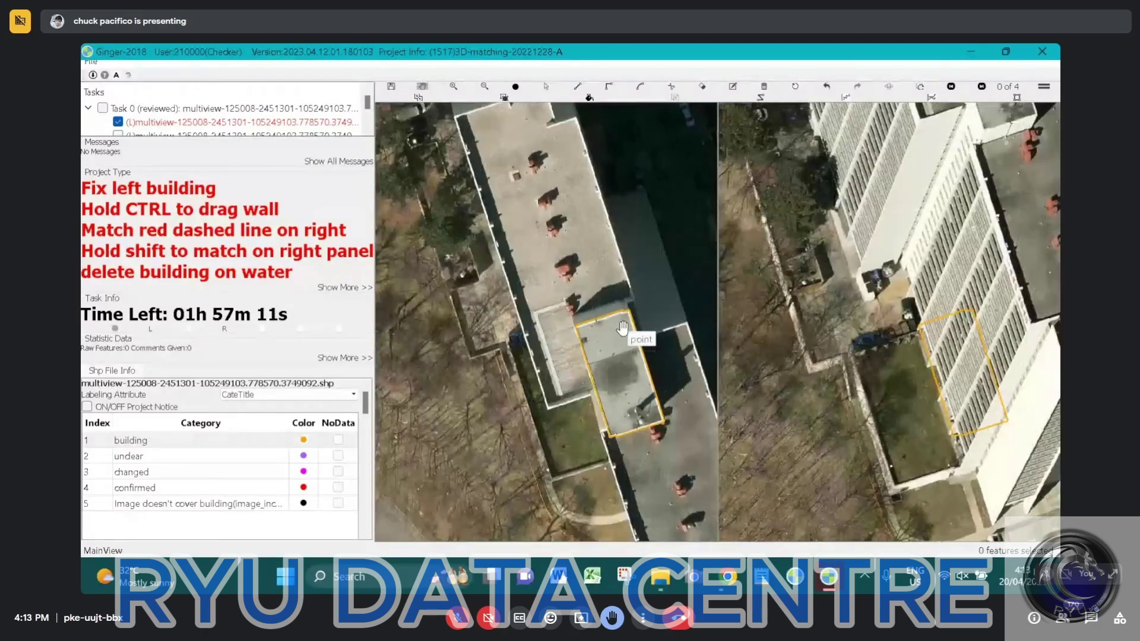
pyautogui.moveTo(622, 326); pyautogui.dragTo(619, 357)
pyautogui.press('space')
pyautogui.click(615, 408)
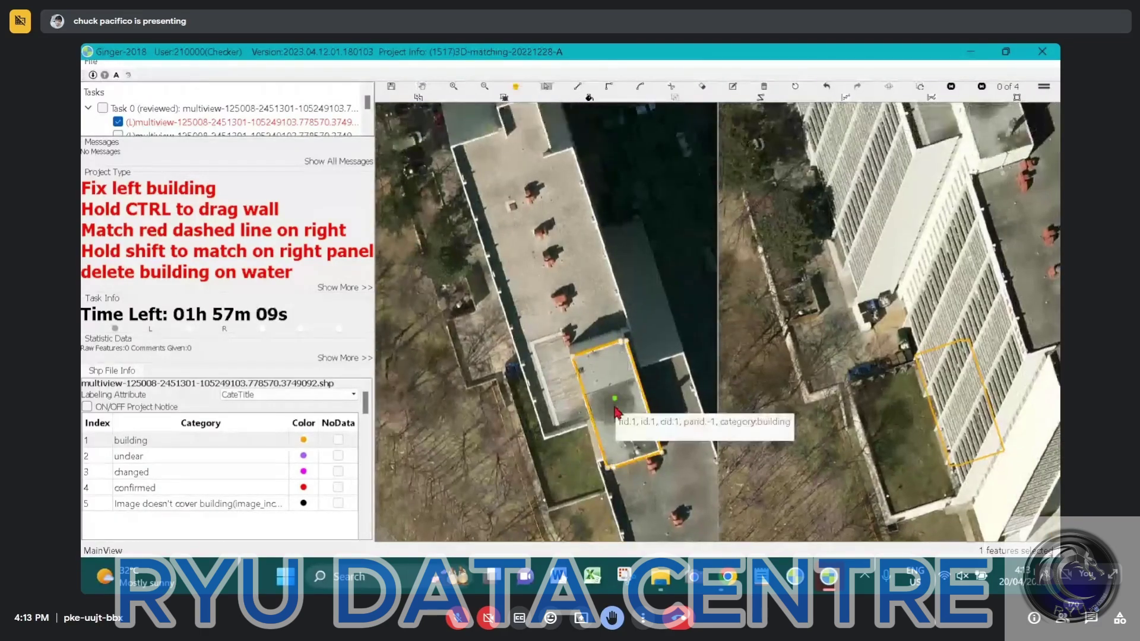
pyautogui.moveTo(616, 410); pyautogui.dragTo(585, 230)
pyautogui.scroll(-1, 920, 268)
# Step: Match the outline to the raised rooftop block in right-hand image 1 of 4
pyautogui.moveTo(936, 290); pyautogui.dragTo(888, 350)
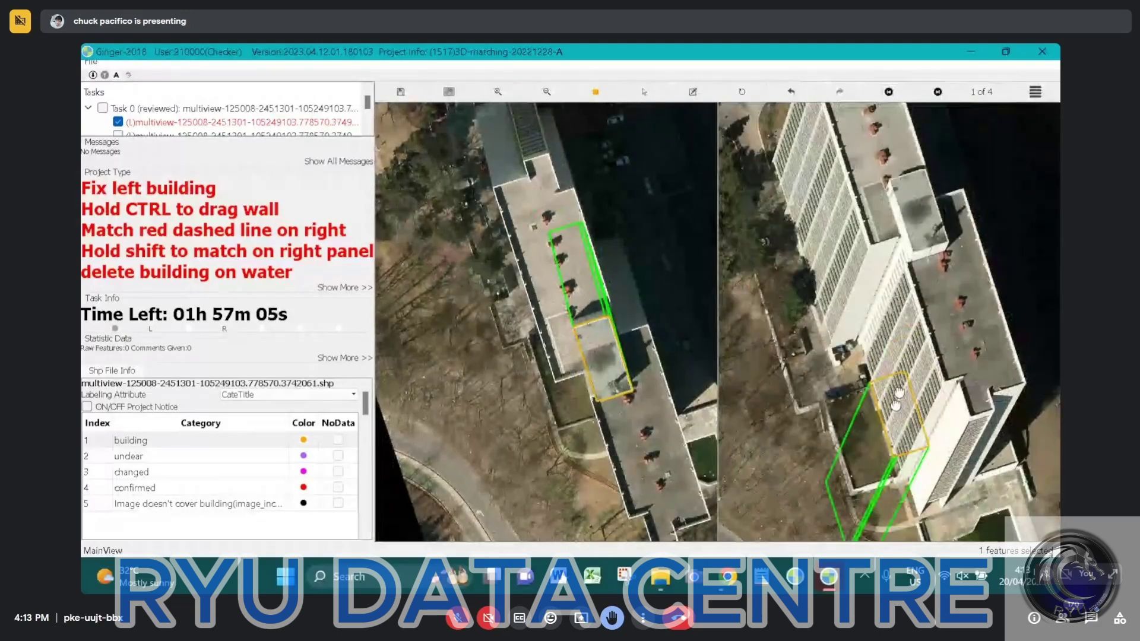
pyautogui.press('space')
pyautogui.moveTo(896, 434); pyautogui.dragTo(918, 230)
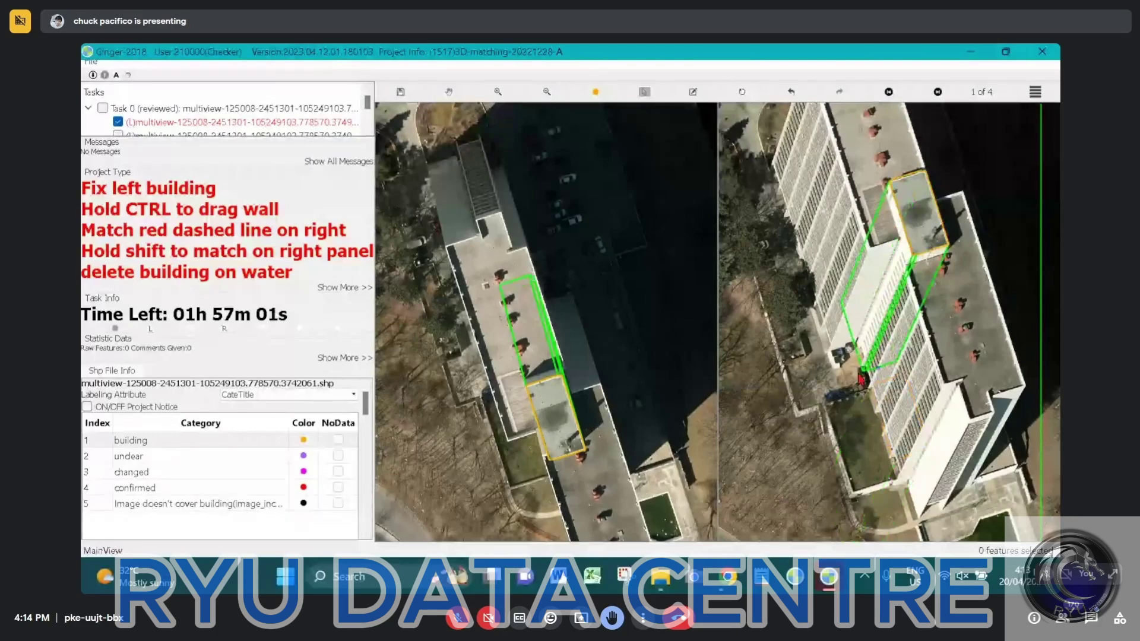
# Step: Check the wall base against the ground in the right view and fine-tune the rooftop block's ground footprint from the left image
pyautogui.scroll(3, 861, 379)
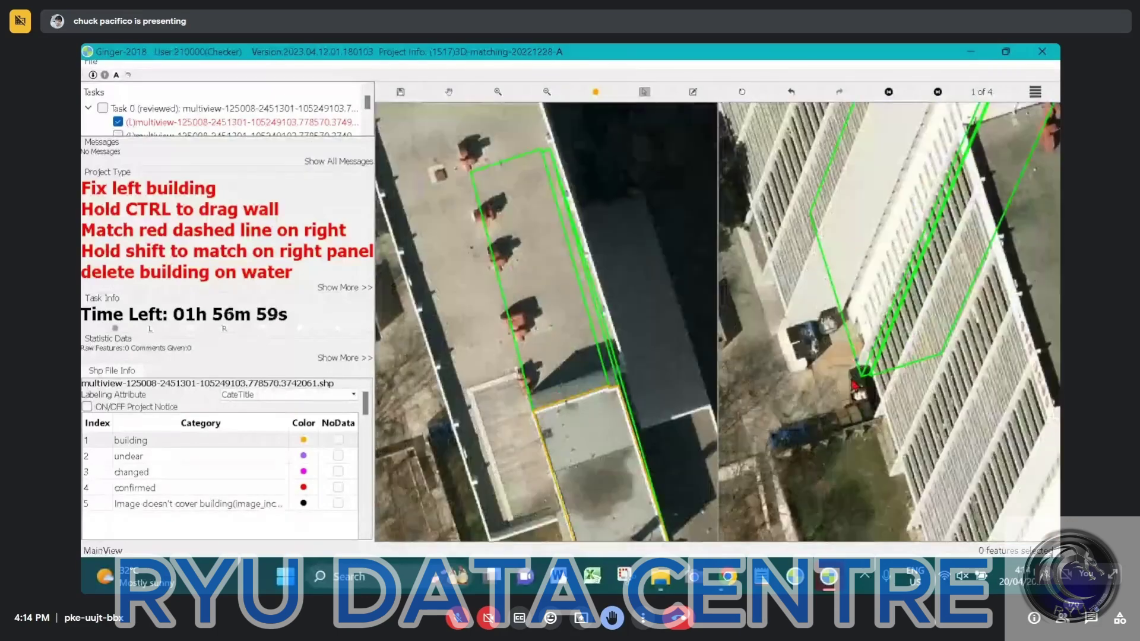
pyautogui.scroll(2, 855, 385)
pyautogui.press('space')
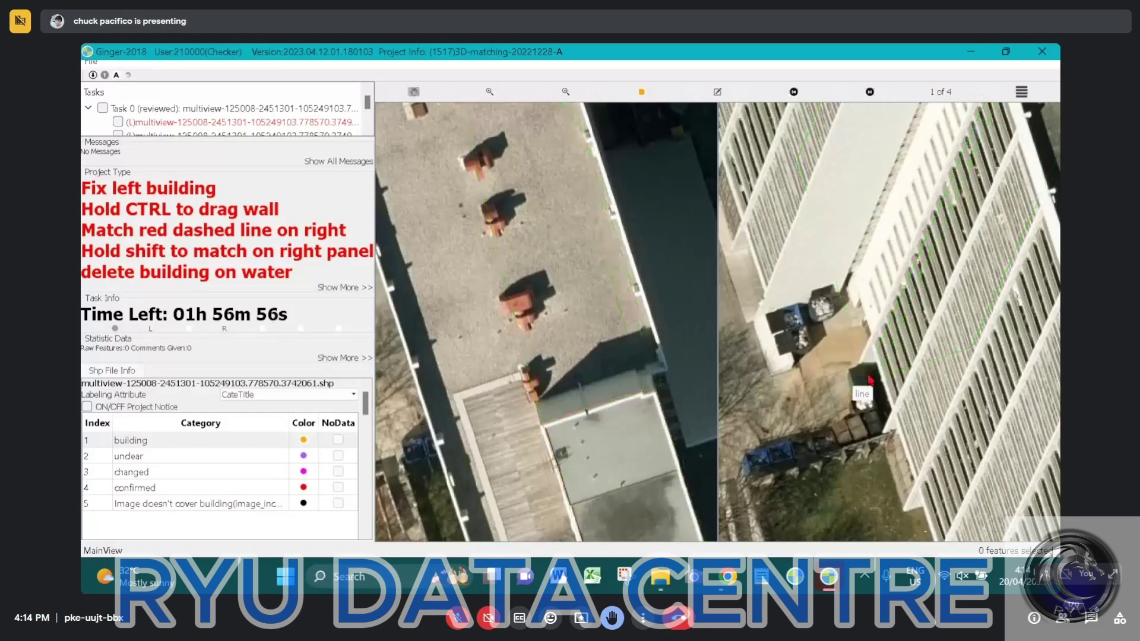
pyautogui.press('space')
pyautogui.scroll(-2, 854, 371)
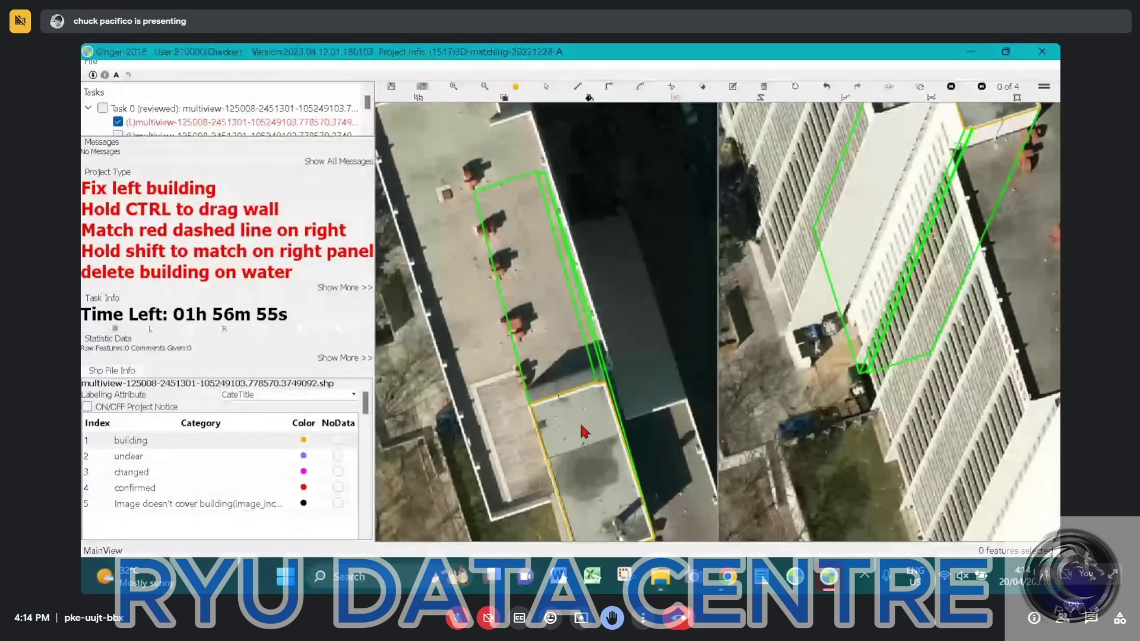
pyautogui.click(583, 432)
pyautogui.click(585, 425)
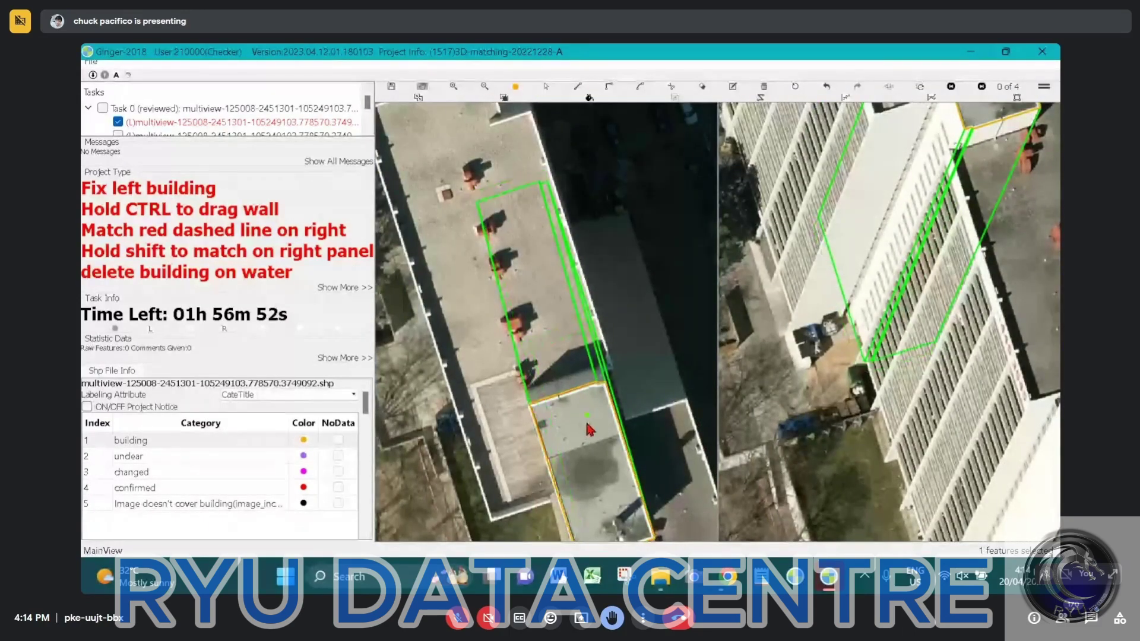
pyautogui.scroll(-1, 615, 383)
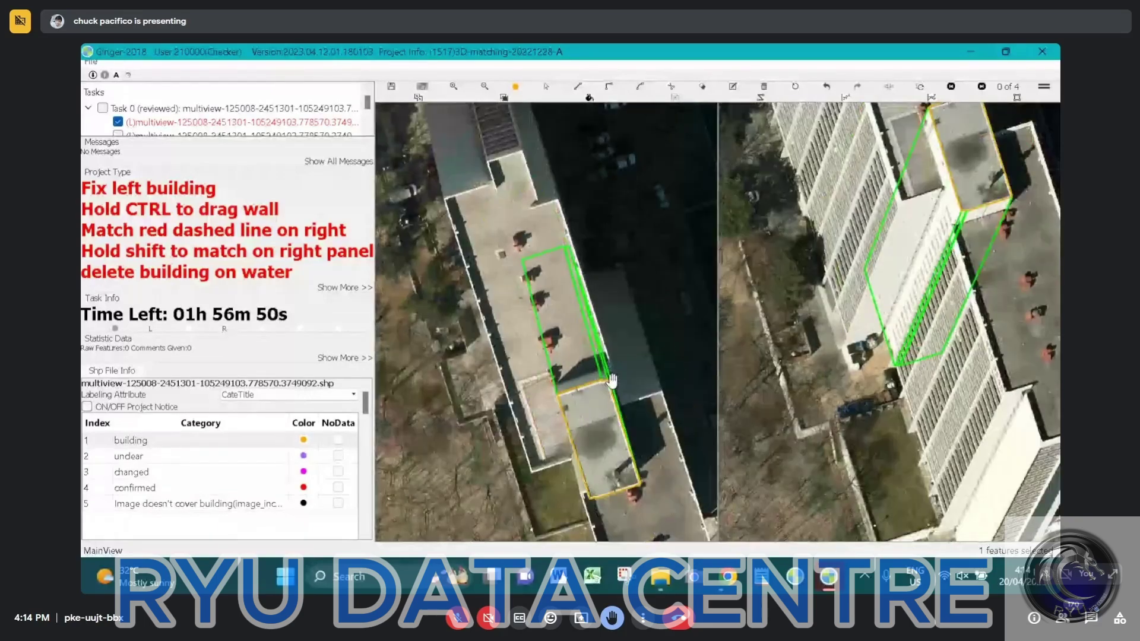
# Step: Examine the high-rise's roof levels and walls in both aerial views, with the building outlines hidden and shown again
pyautogui.scroll(-1, 613, 380)
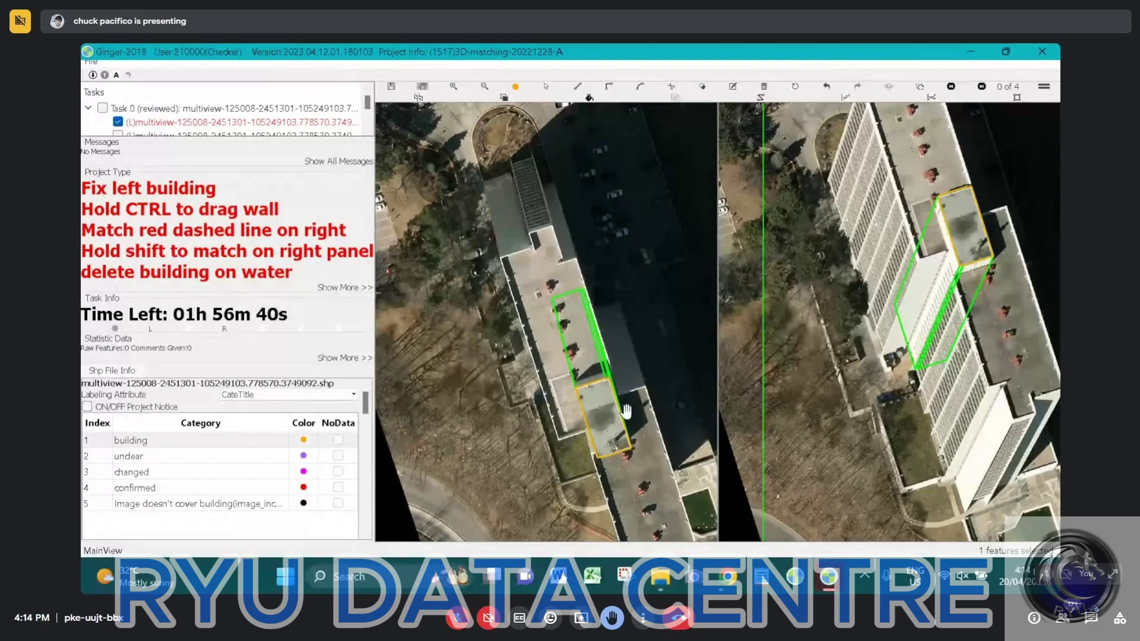
pyautogui.scroll(5, 628, 410)
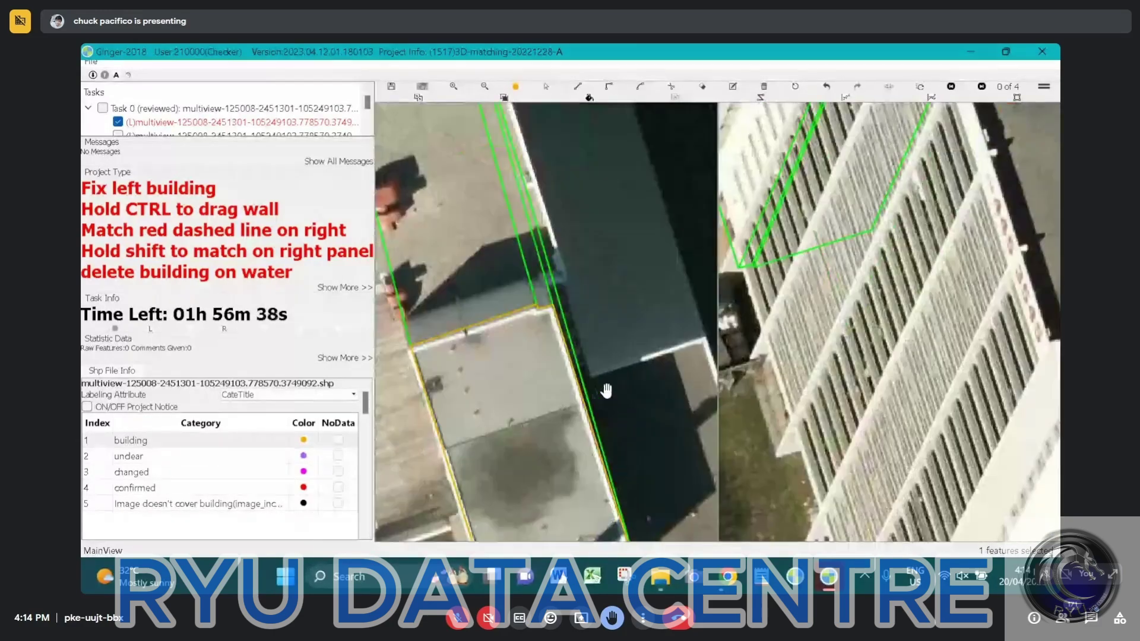
pyautogui.moveTo(626, 346); pyautogui.dragTo(607, 388)
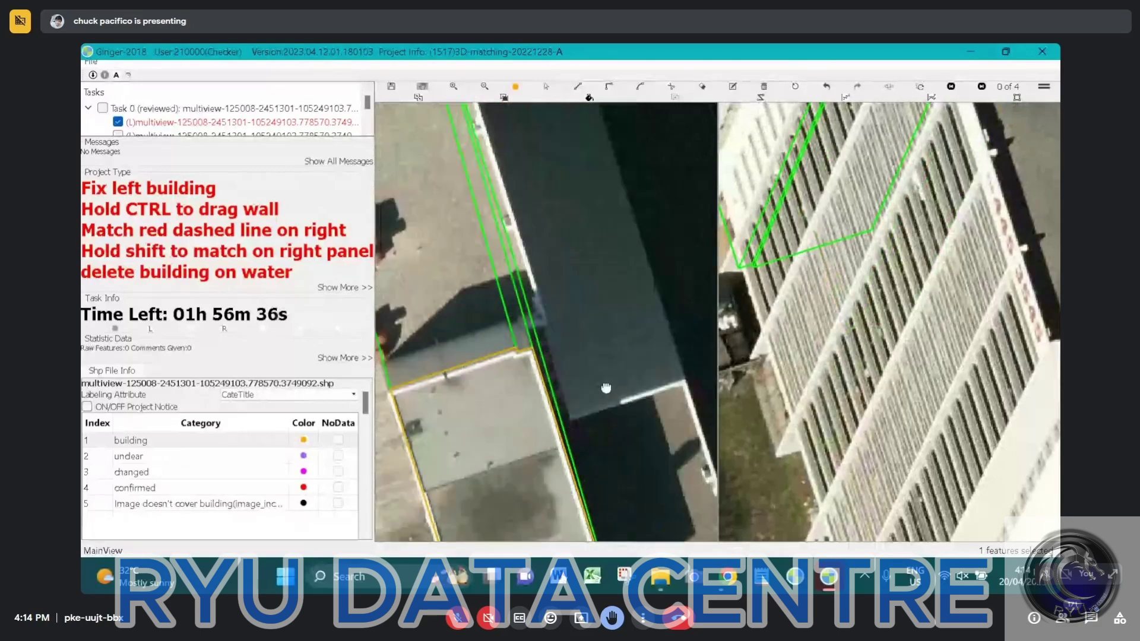
pyautogui.press('space')
pyautogui.press('space')
pyautogui.press('space')
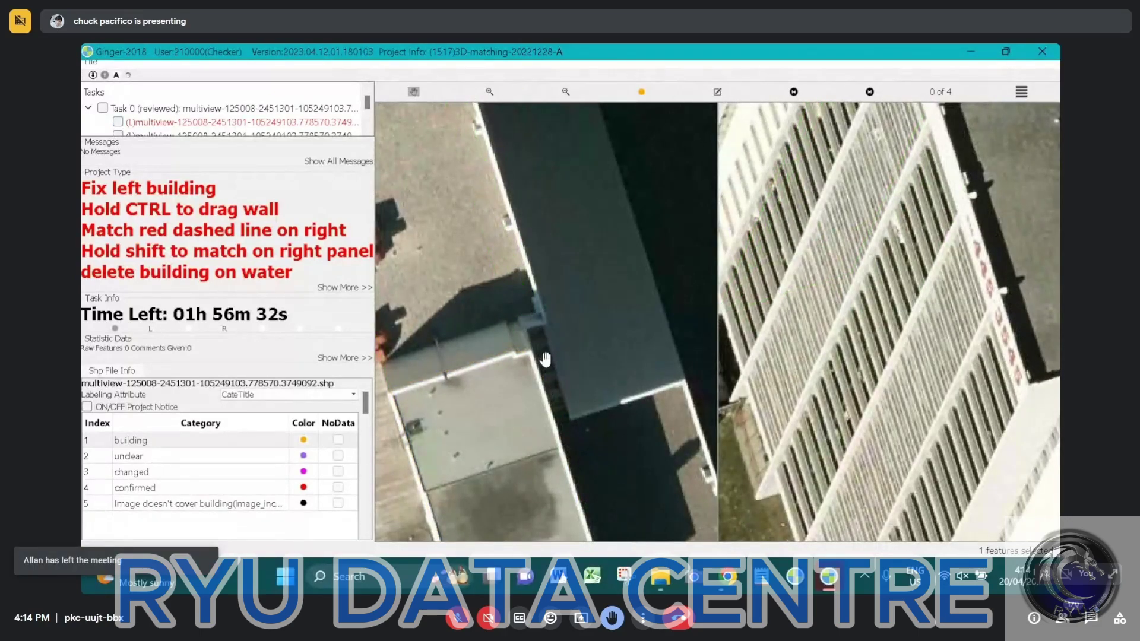
pyautogui.scroll(-5, 546, 363)
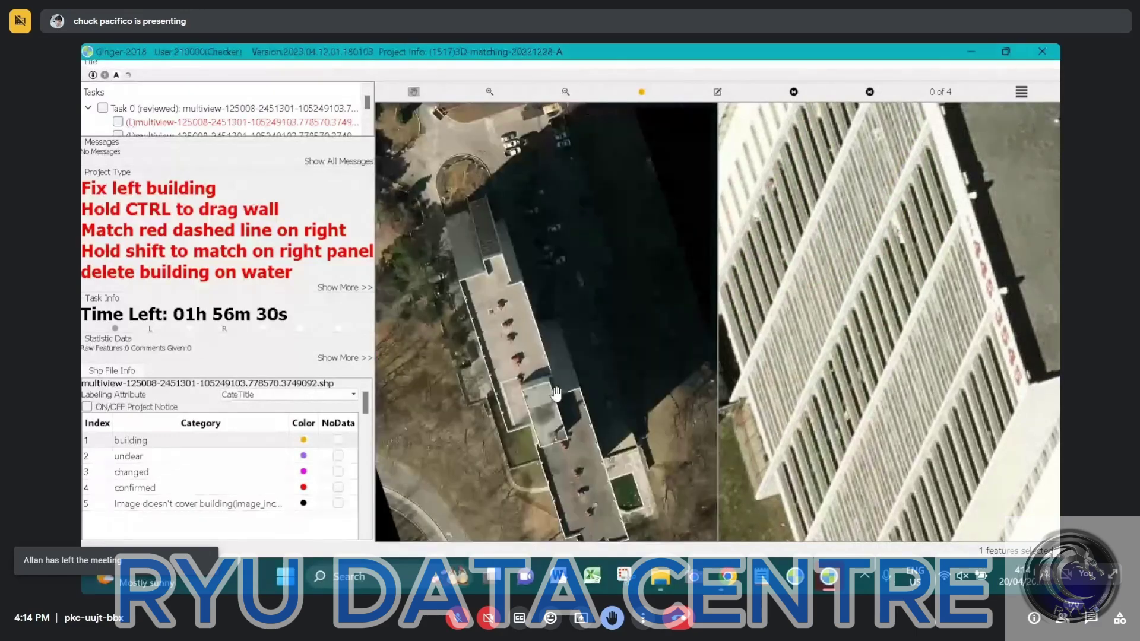
pyautogui.scroll(-2, 564, 377)
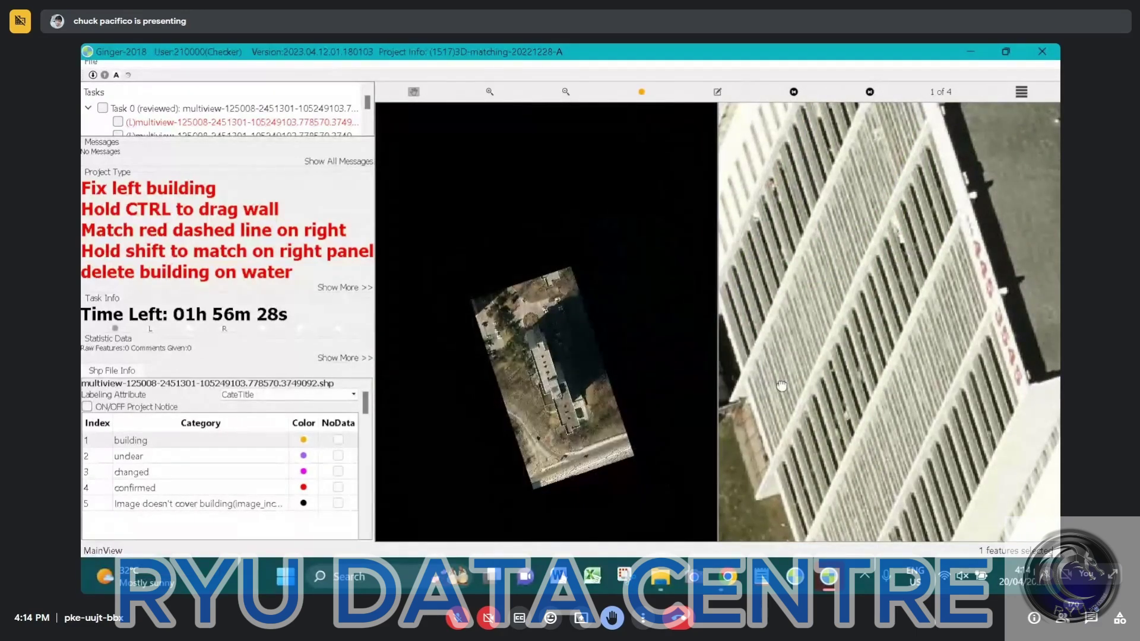
pyautogui.scroll(-3, 866, 300)
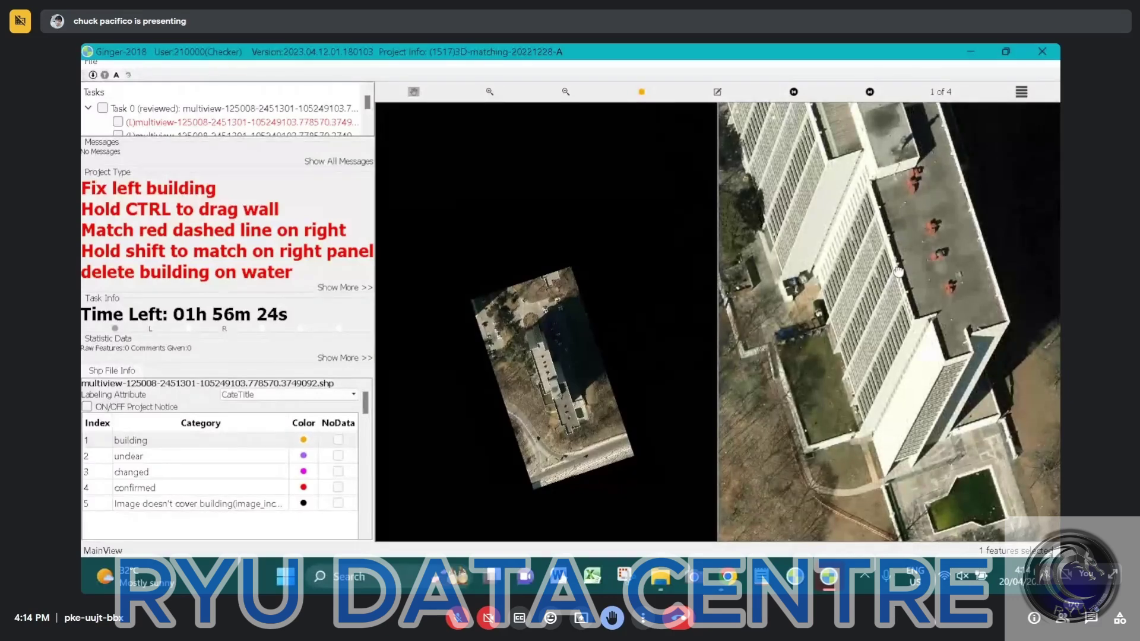
pyautogui.click(118, 122)
pyautogui.click(117, 122)
pyautogui.press('space')
pyautogui.moveTo(911, 215); pyautogui.dragTo(913, 382)
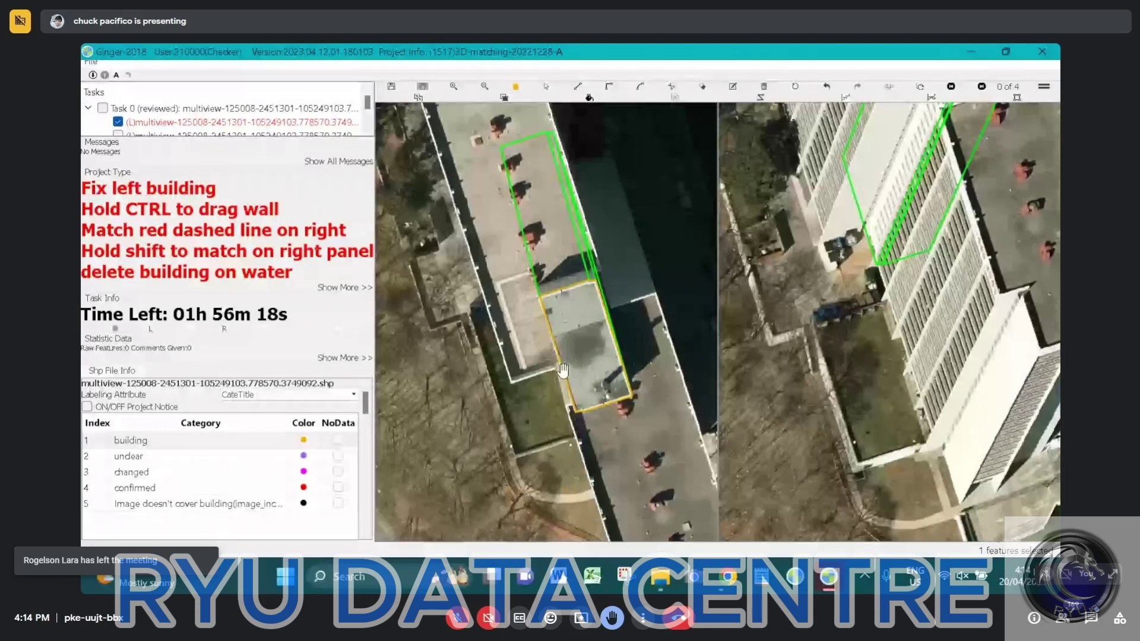
# Step: Start a new building outline at the rooftop block's southwest corner and trace the lower roof's west edge to the southern projection's southwest corner
pyautogui.scroll(2, 563, 370)
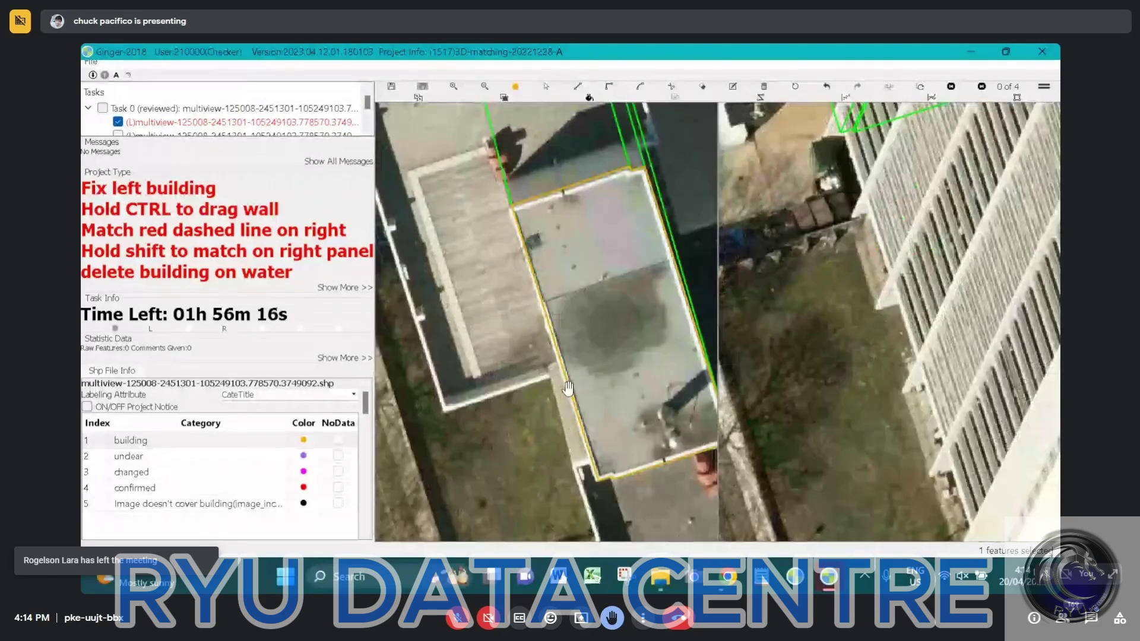
pyautogui.click(556, 334)
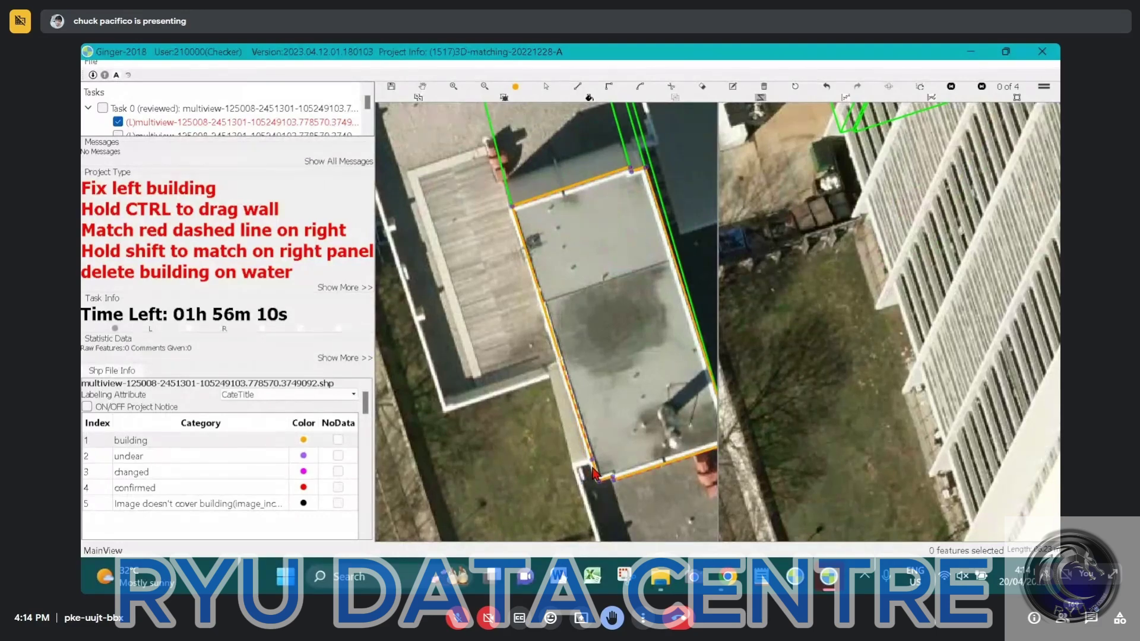
pyautogui.click(575, 464)
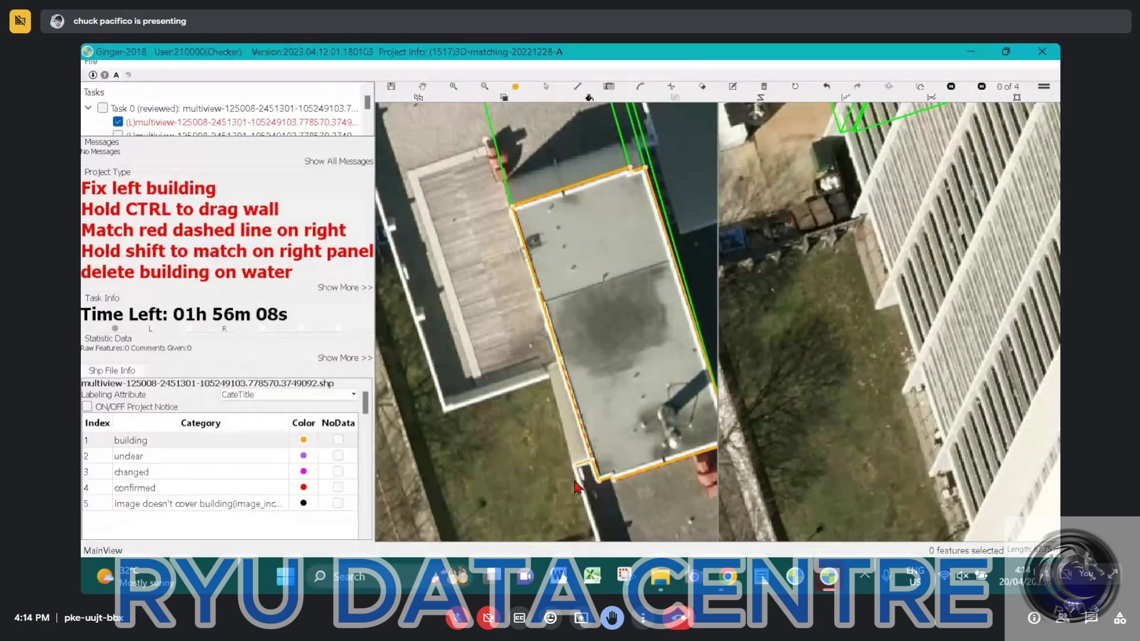
pyautogui.moveTo(596, 487); pyautogui.dragTo(406, 144)
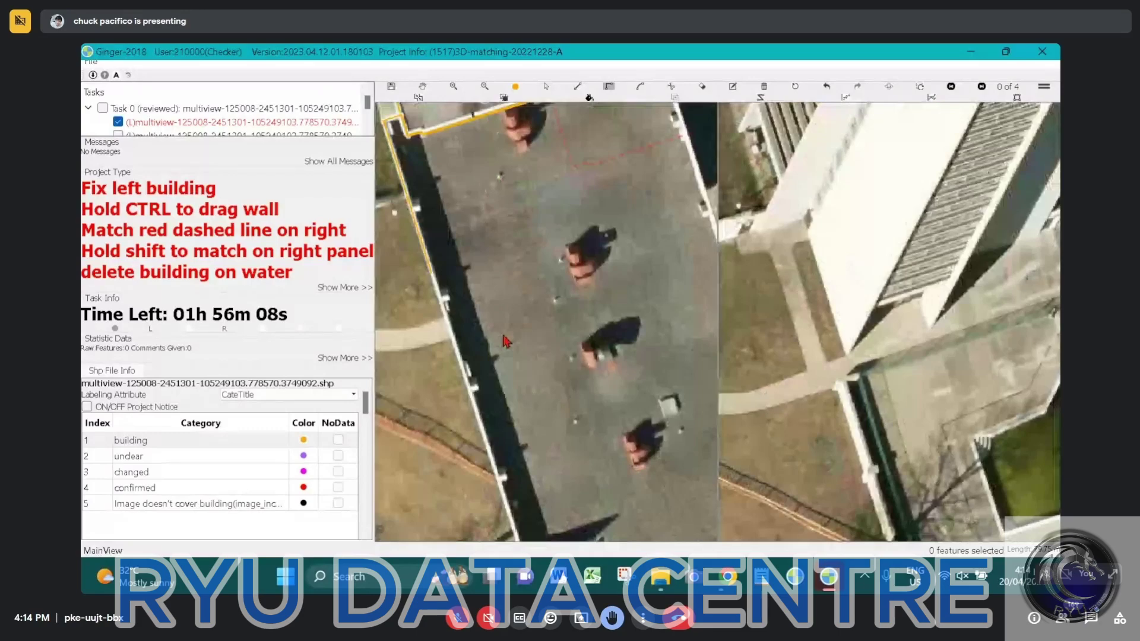
pyautogui.scroll(-3, 507, 342)
pyautogui.scroll(3, 517, 343)
pyautogui.scroll(-2, 520, 335)
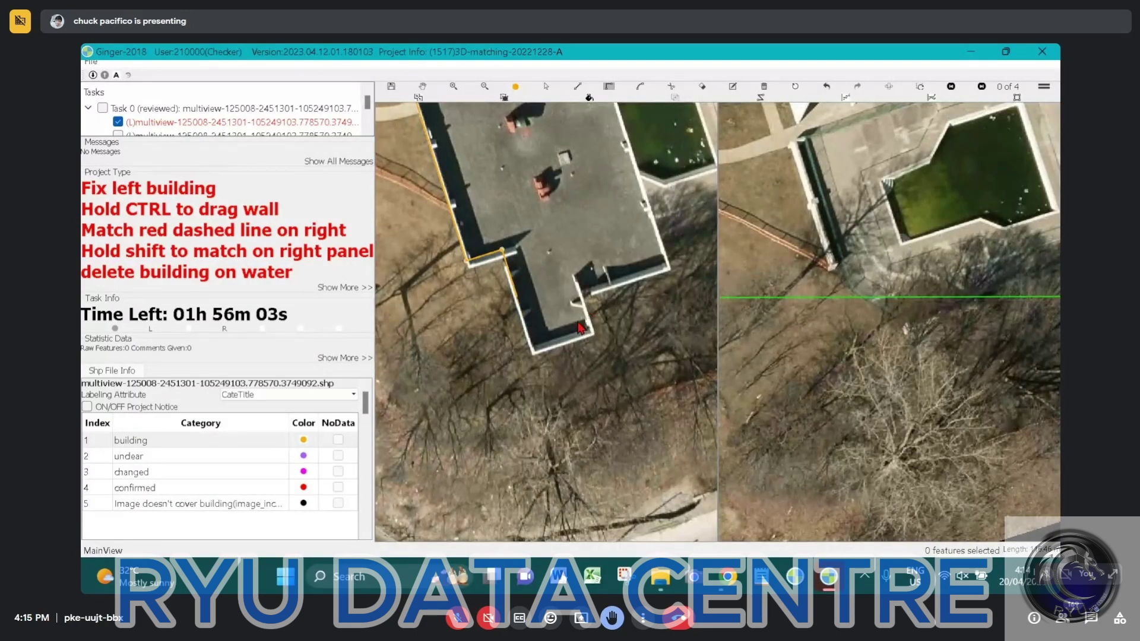
pyautogui.scroll(1, 593, 344)
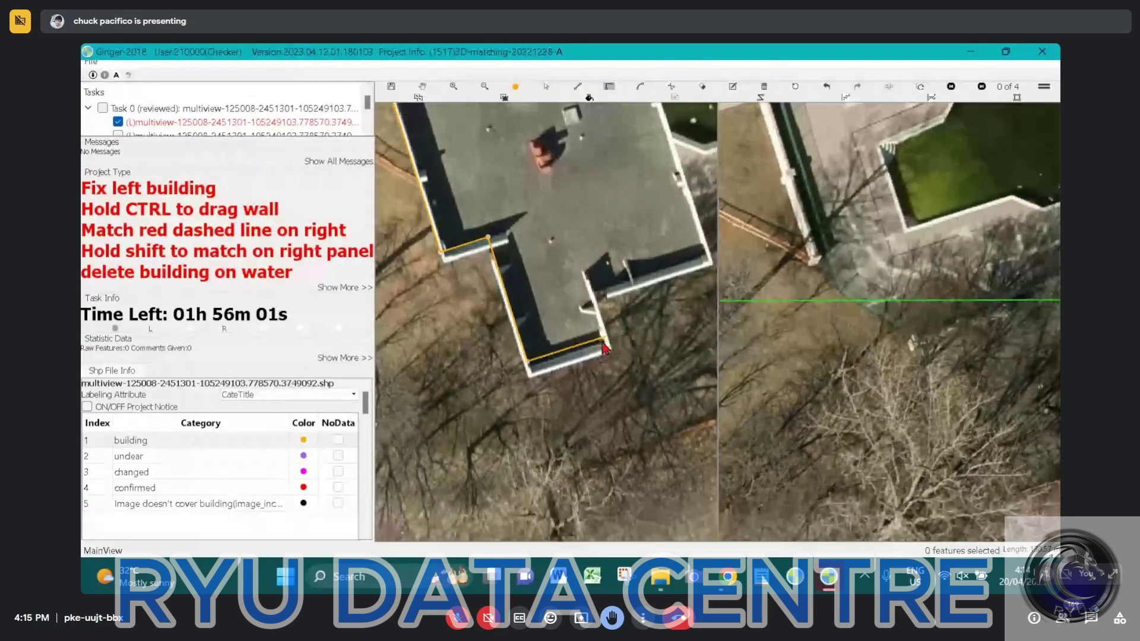
pyautogui.click(528, 361)
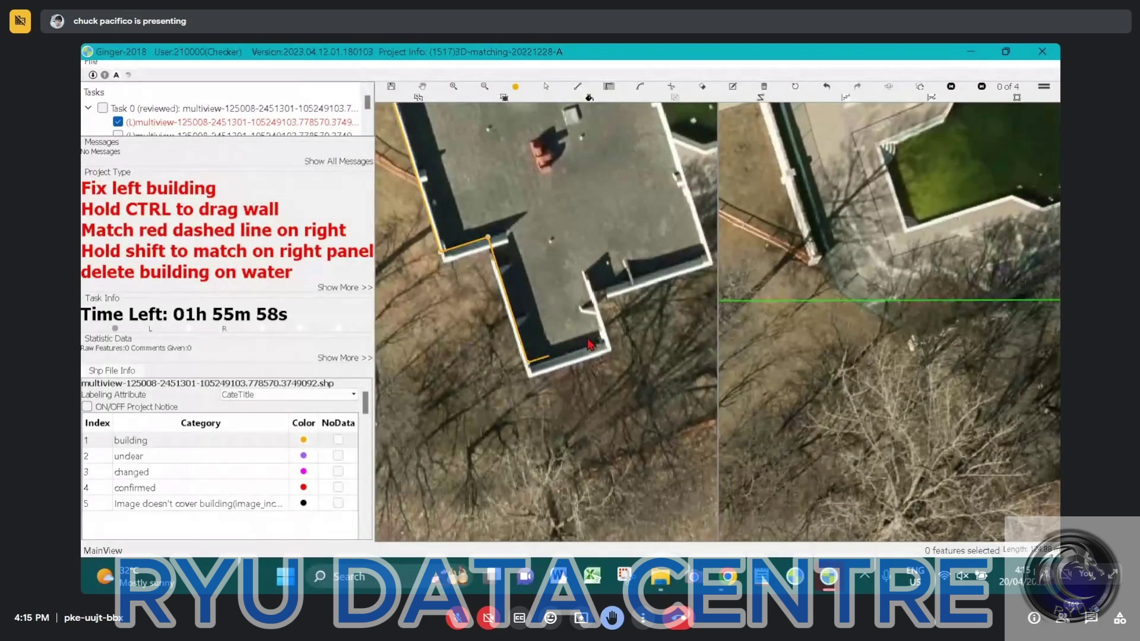
pyautogui.click(593, 290)
pyautogui.click(704, 255)
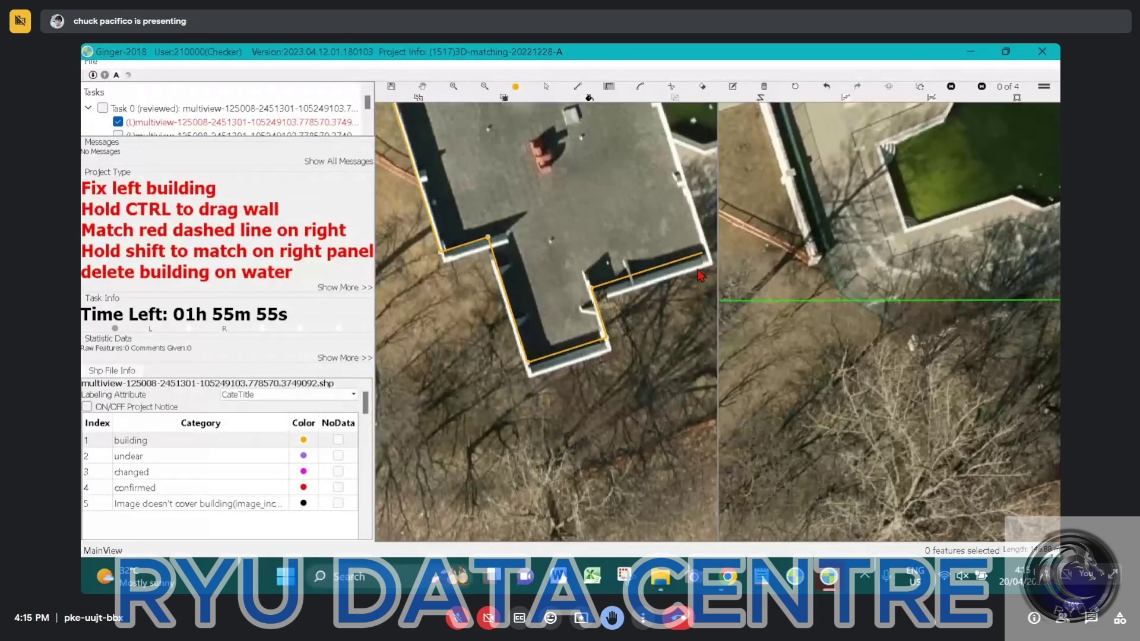
pyautogui.scroll(1, 645, 274)
pyautogui.press('BackSpace')
pyautogui.press('BackSpace')
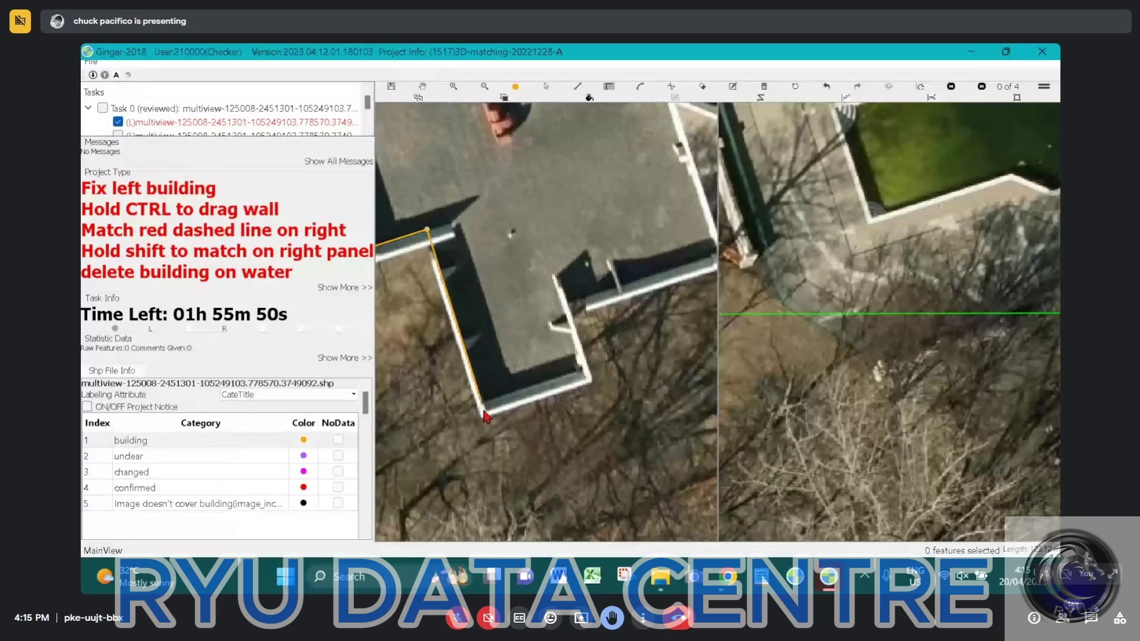
# Step: Trace the outline around the southern projection's south and east sides and along the roof's south edge to the southeast corner
pyautogui.click(586, 373)
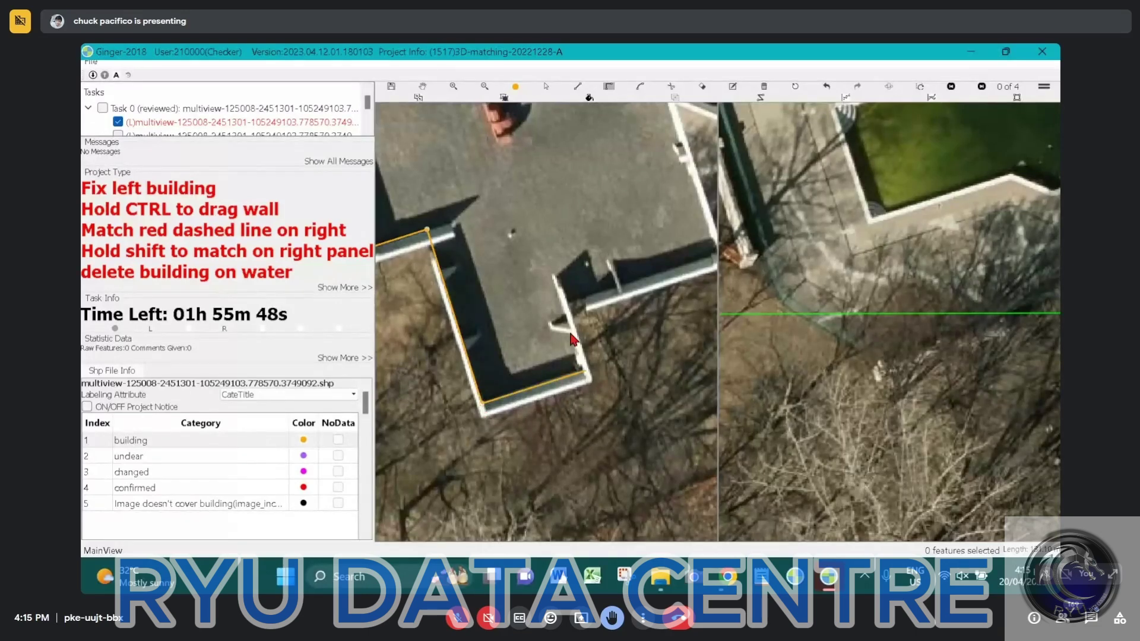
pyautogui.click(555, 276)
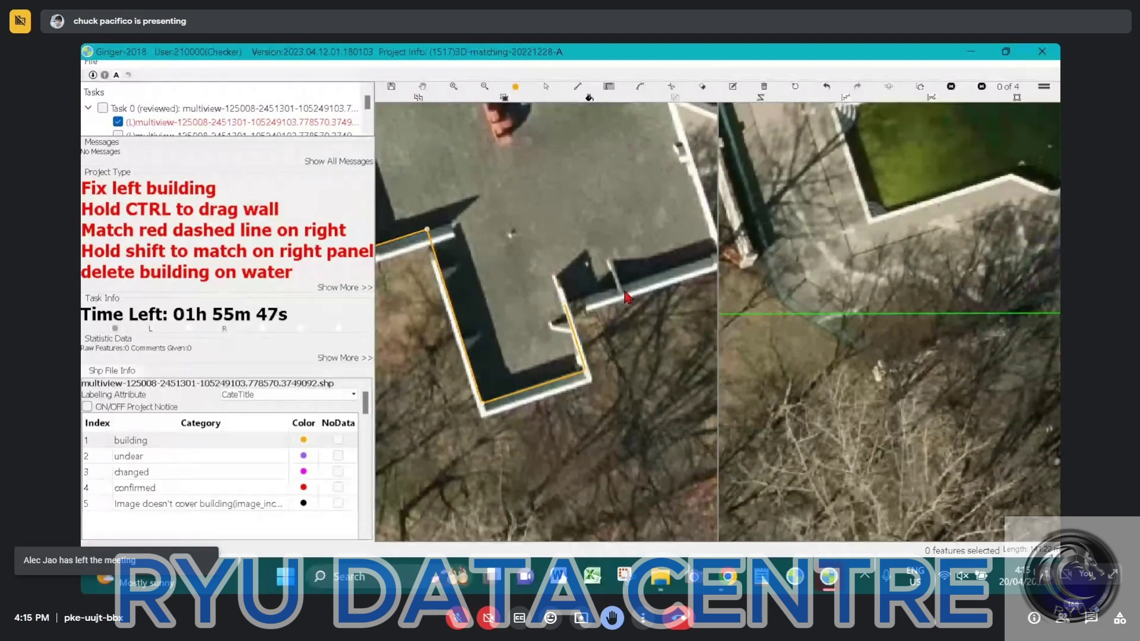
pyautogui.moveTo(624, 291); pyautogui.dragTo(501, 424)
pyautogui.click(596, 389)
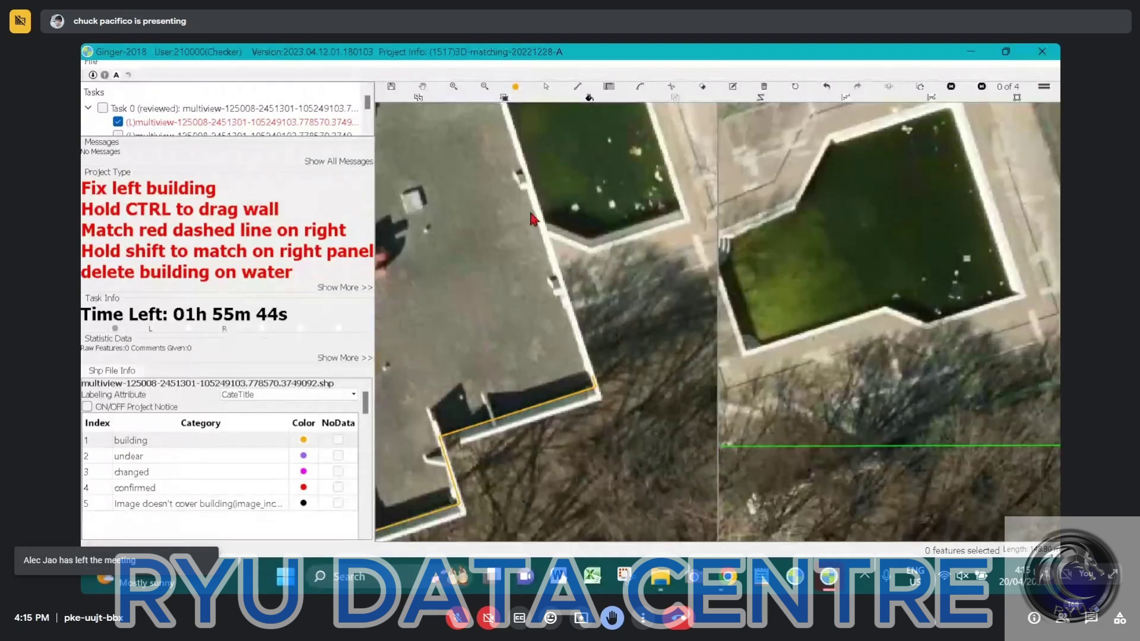
# Step: Continue the outline up the lower roof's east edge, across its north end and up to the northern roof's east parapet
pyautogui.moveTo(531, 219); pyautogui.dragTo(635, 410)
pyautogui.moveTo(566, 193); pyautogui.dragTo(689, 523)
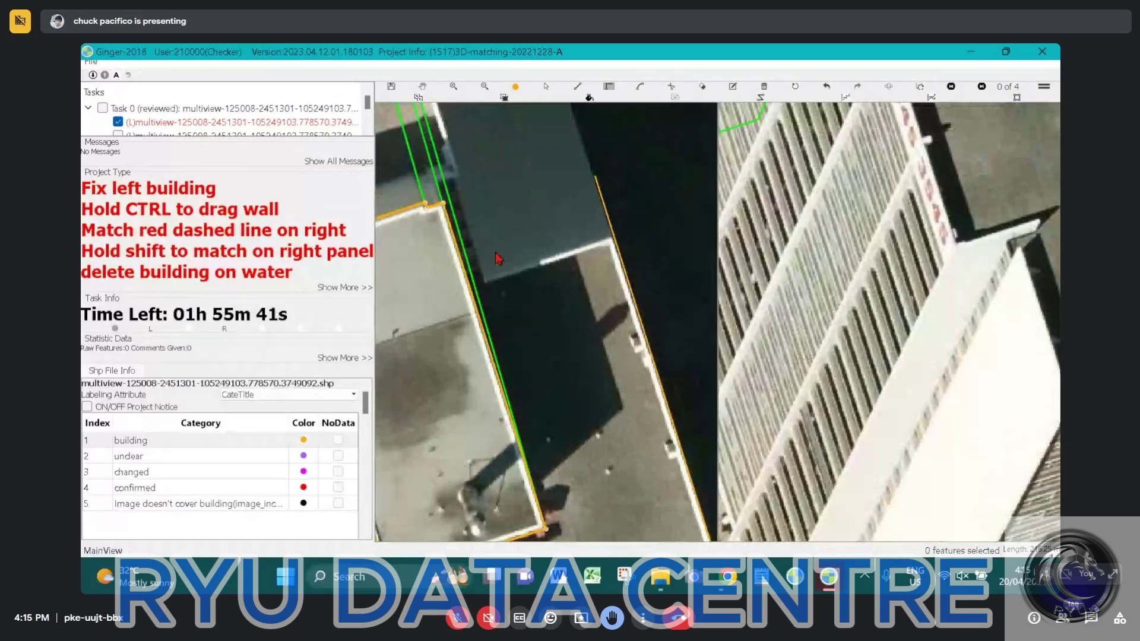
pyautogui.click(482, 267)
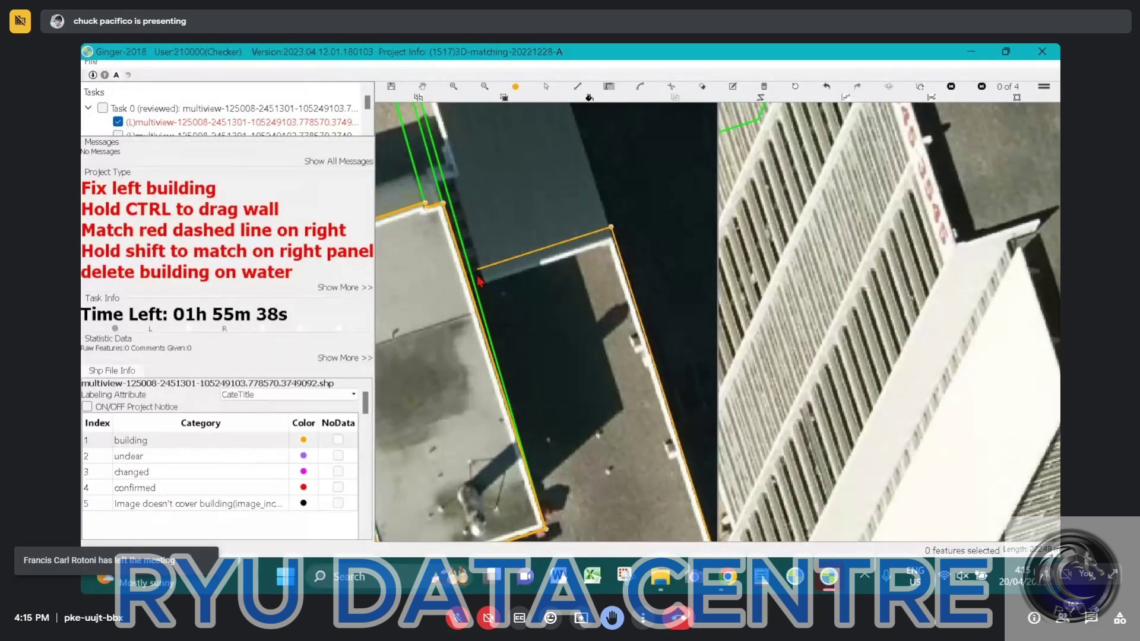
pyautogui.click(478, 249)
pyautogui.click(453, 171)
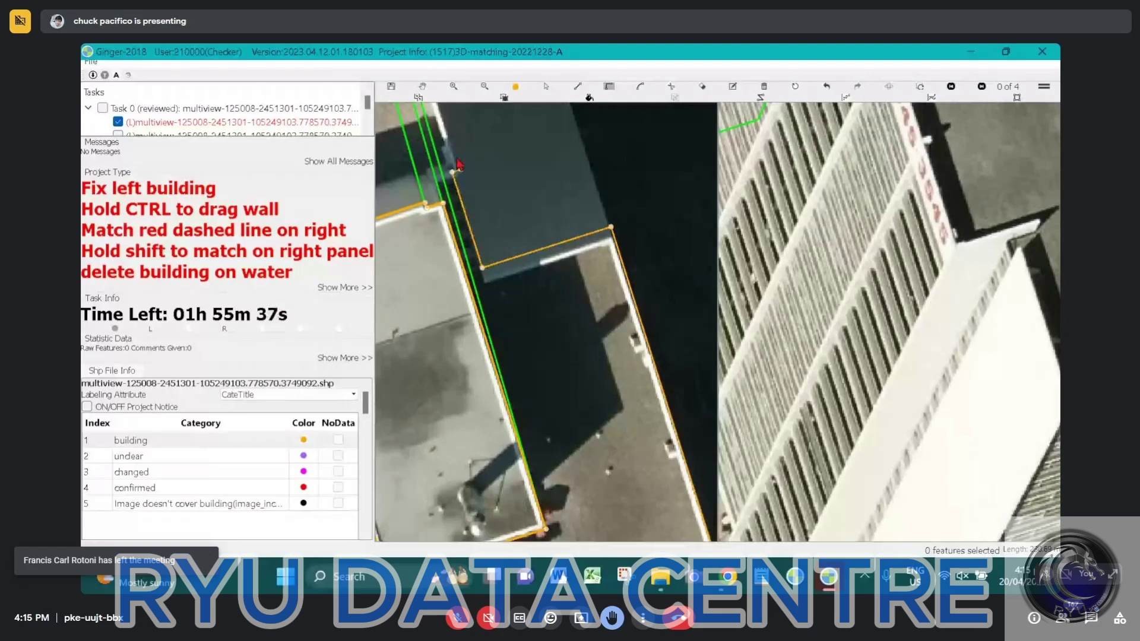
pyautogui.click(448, 128)
# Step: Extend the outline along the northern roof's east parapet and around its northeast corner to the inner corner of the setback
pyautogui.moveTo(447, 128); pyautogui.dragTo(644, 423)
pyautogui.moveTo(623, 263); pyautogui.dragTo(620, 306)
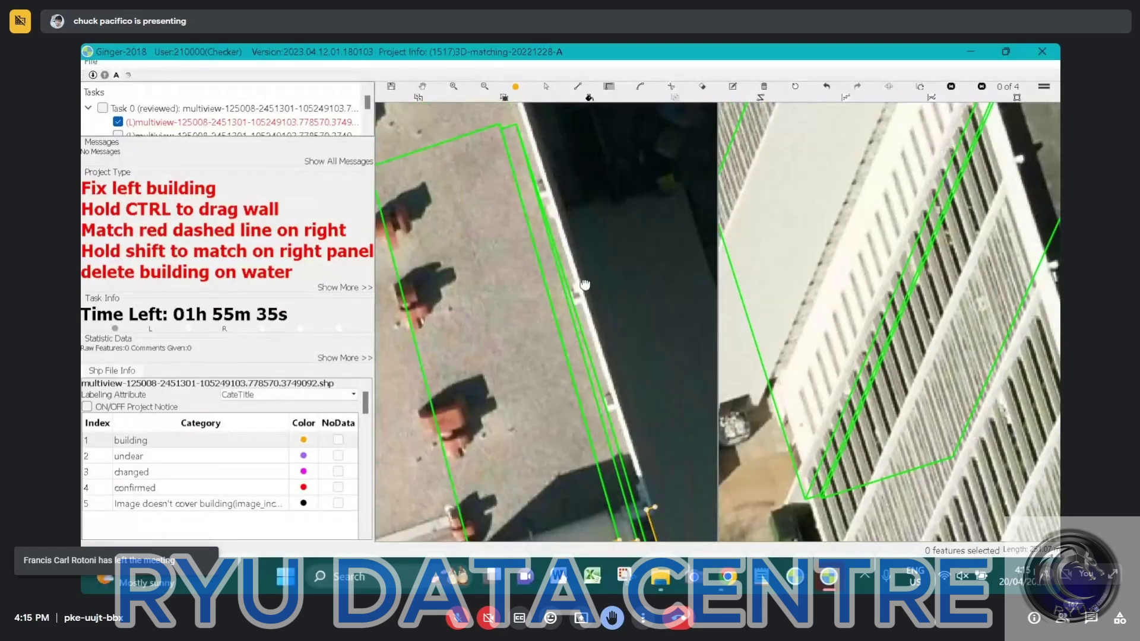
pyautogui.moveTo(557, 227); pyautogui.dragTo(603, 513)
pyautogui.click(529, 256)
pyautogui.click(471, 273)
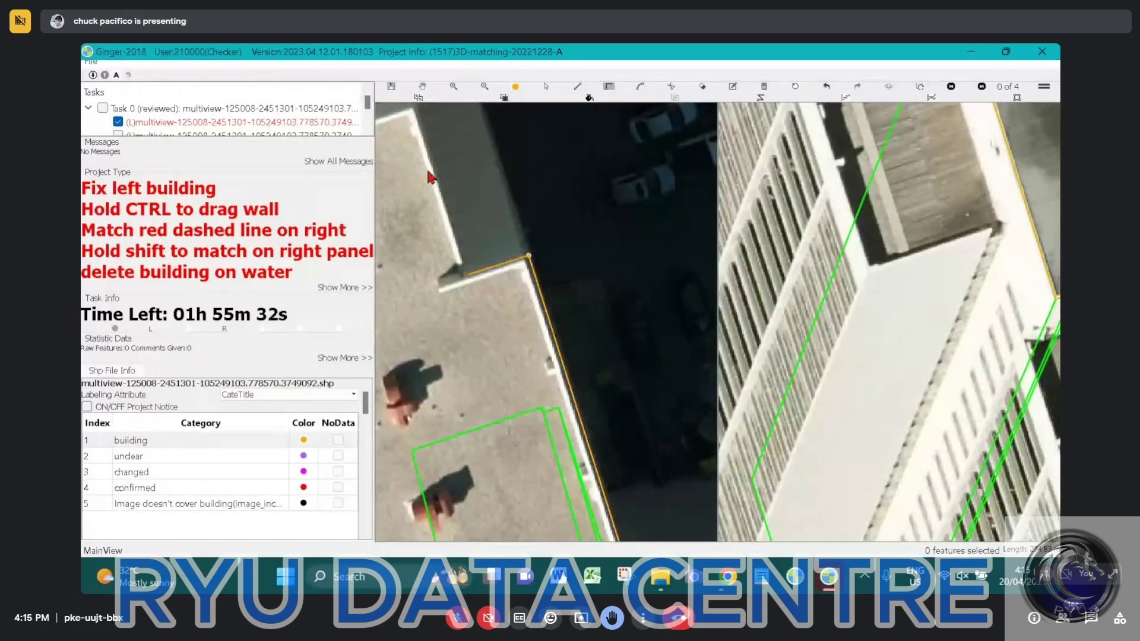
# Step: Continue the outline up the east side and across the north edge of the roof's northern projection, heading for the northwest corner
pyautogui.moveTo(522, 241); pyautogui.dragTo(637, 350)
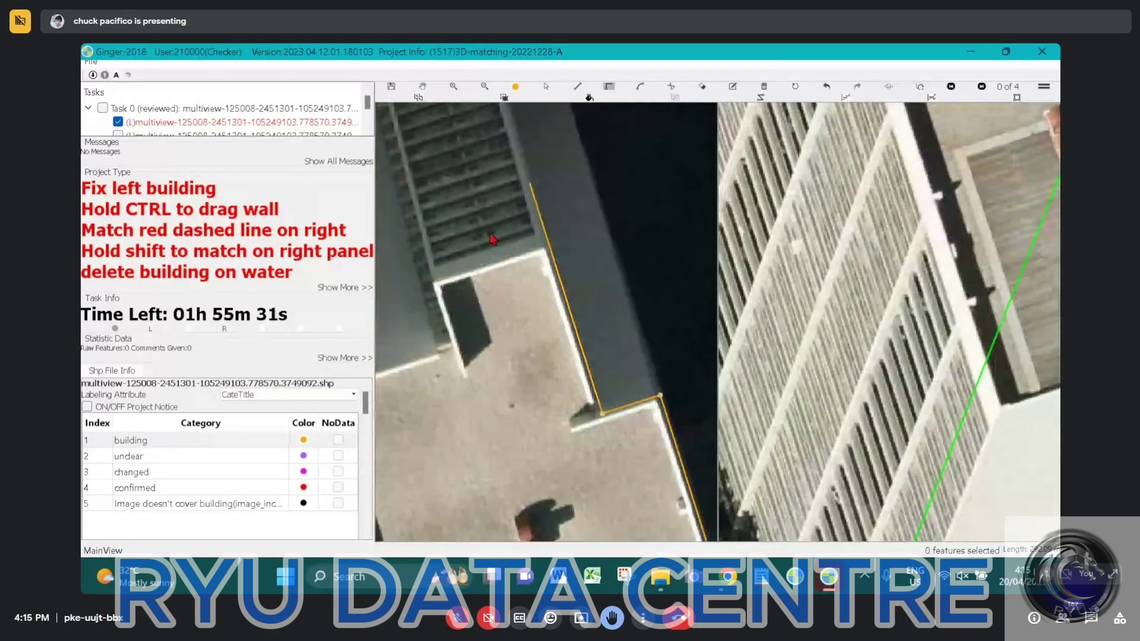
pyautogui.click(436, 285)
pyautogui.moveTo(437, 289); pyautogui.dragTo(435, 291)
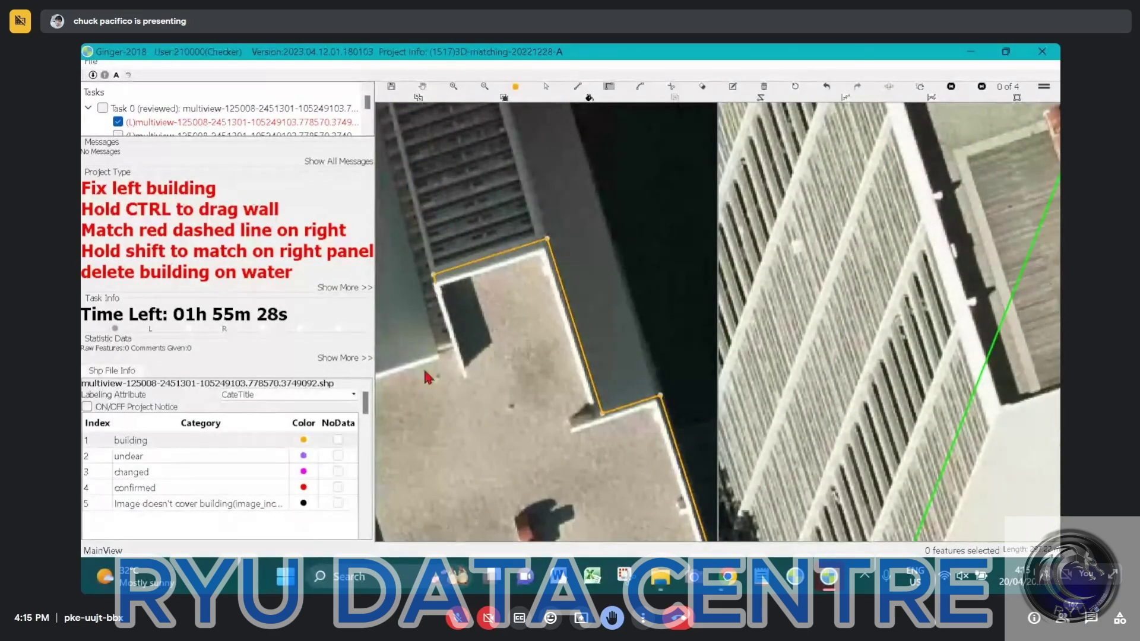
pyautogui.moveTo(426, 371); pyautogui.dragTo(685, 254)
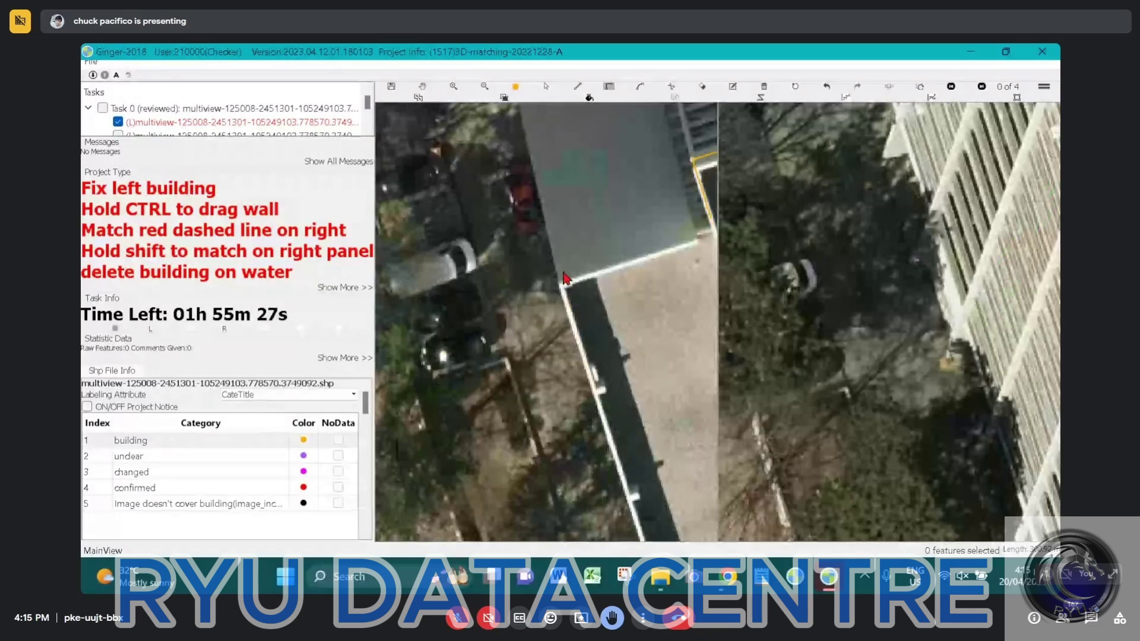